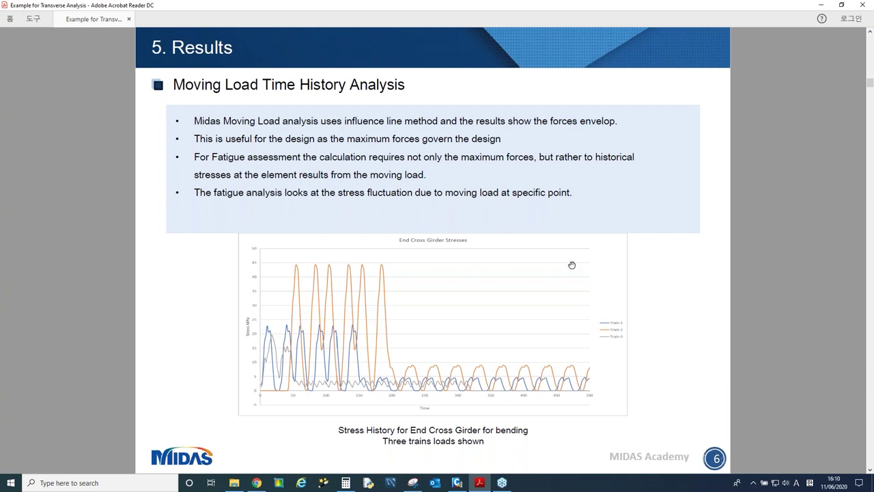
Read the slides from the moving load time history results through the Apply Masses procedure on slide 10.
scroll(571, 265, "down", 1)
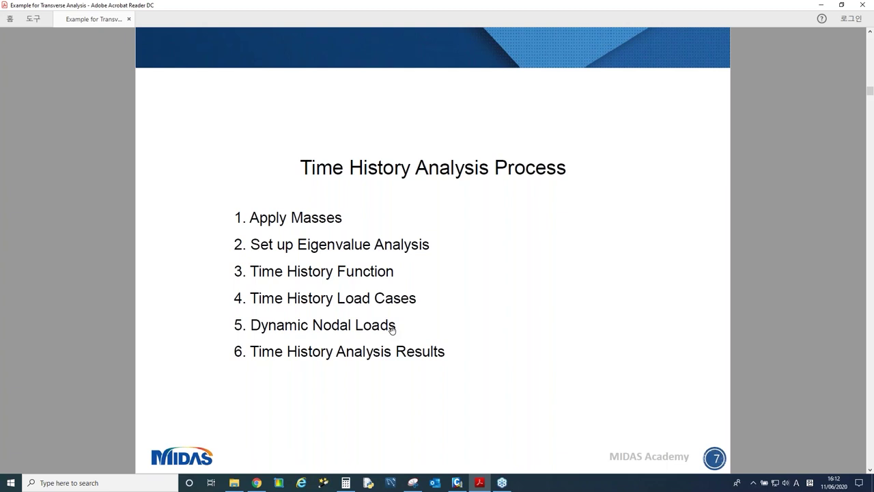
scroll(393, 330, "down", 1)
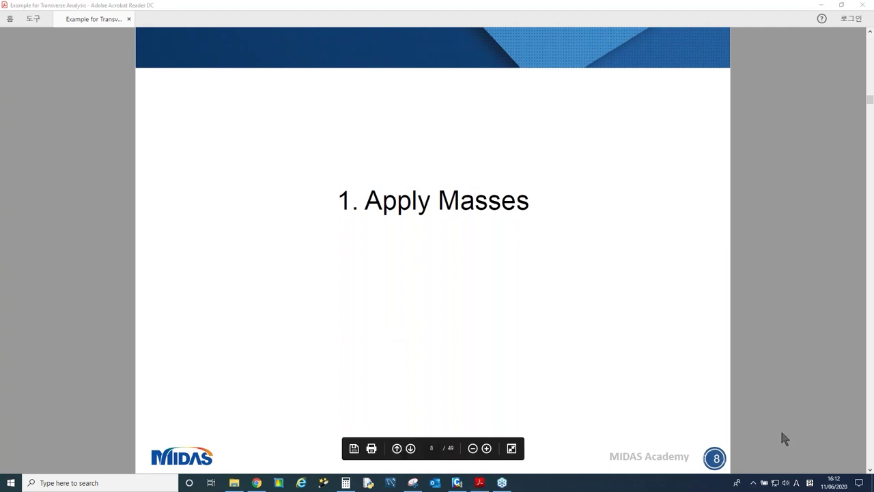
left_click(517, 305)
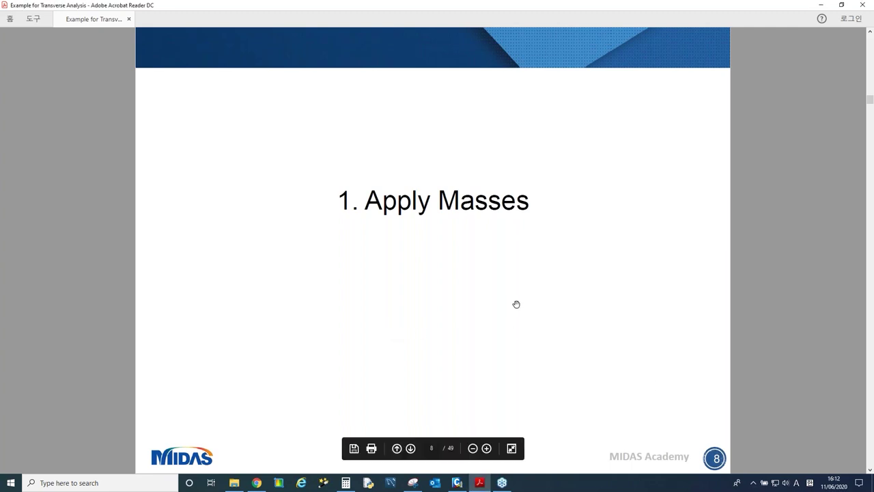
scroll(519, 286, "down", 1)
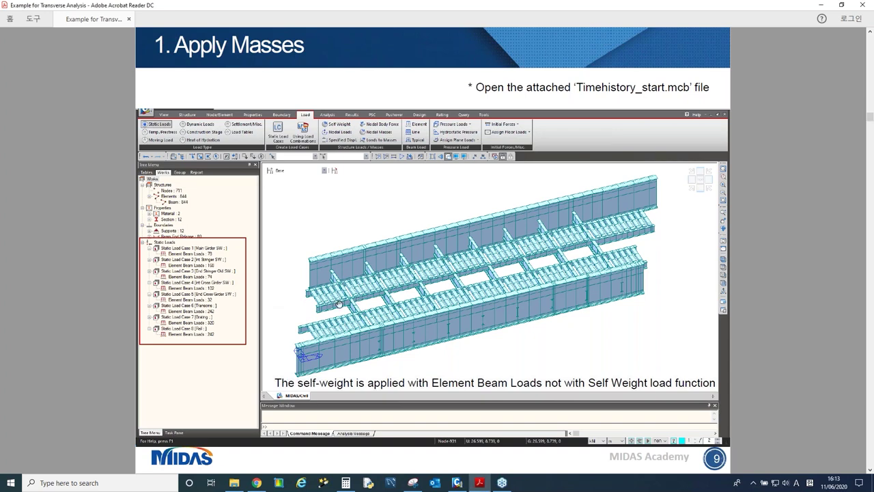
key("Page_Down")
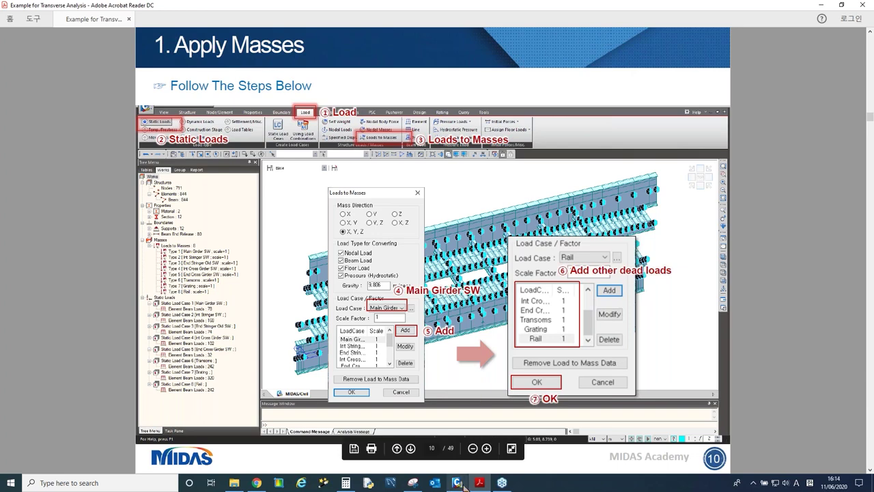
Switch to MIDAS/Civil with the Time_history_start model open and maximize its window.
mouse_move(463, 485)
left_click(462, 484)
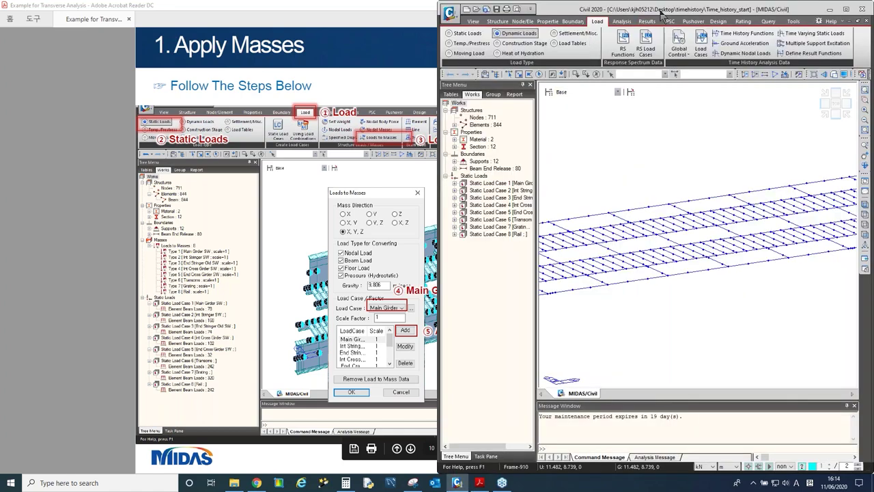
left_click_drag(661, 12, 478, 72)
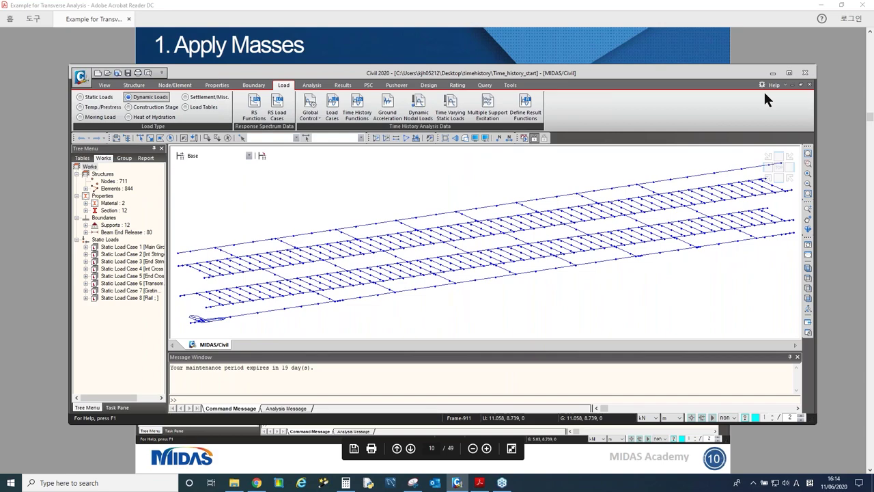
left_click(789, 73)
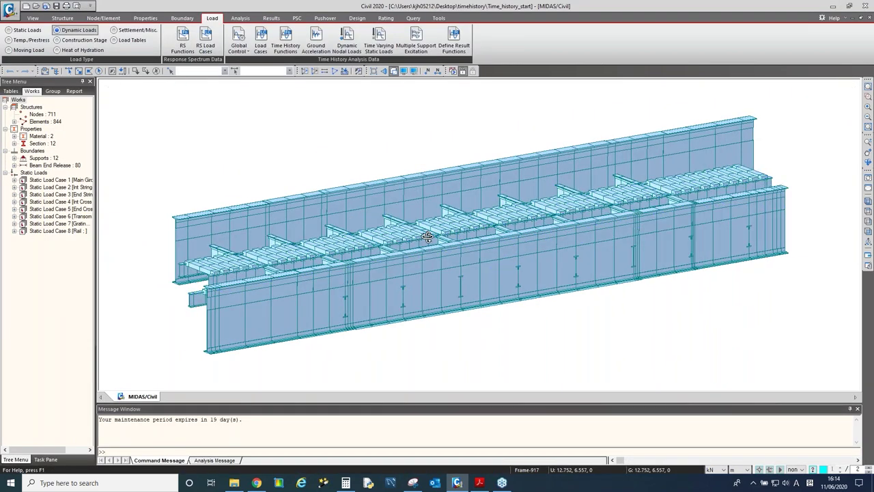
Expand the materials and sections, highlighting elements that use Timber and the stringer, main girder and cross girder sections.
double_click(45, 136)
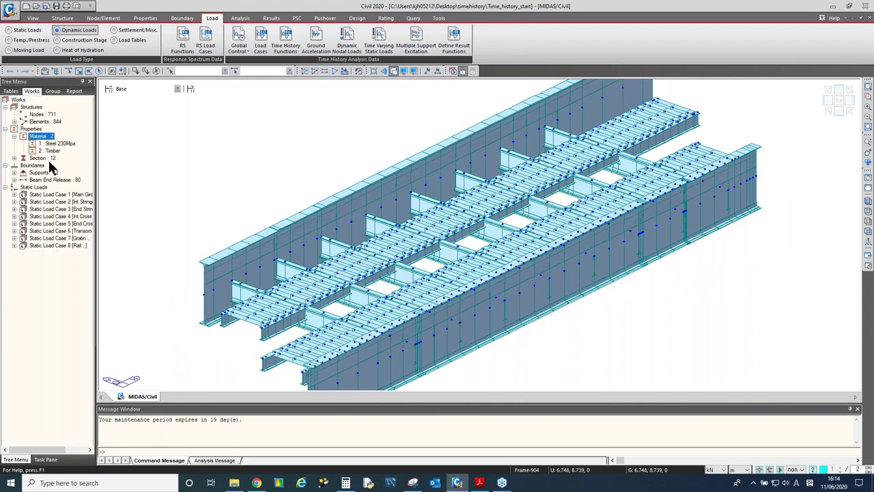
left_click(52, 151)
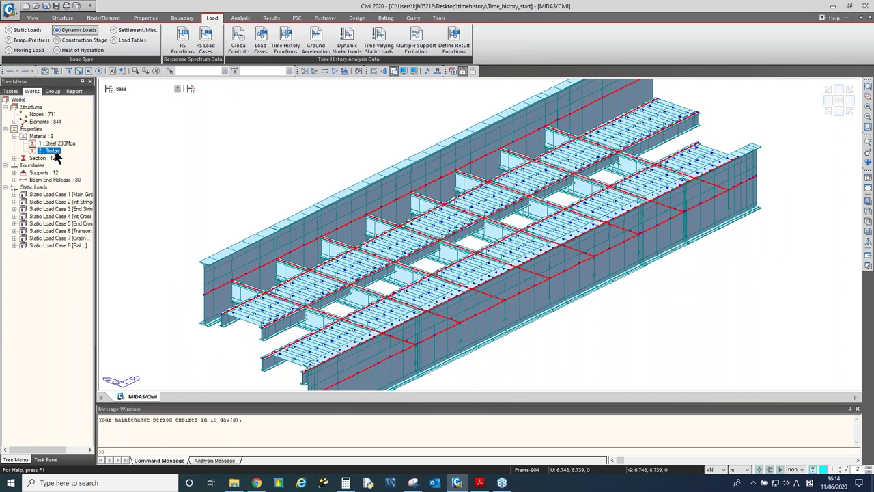
double_click(49, 159)
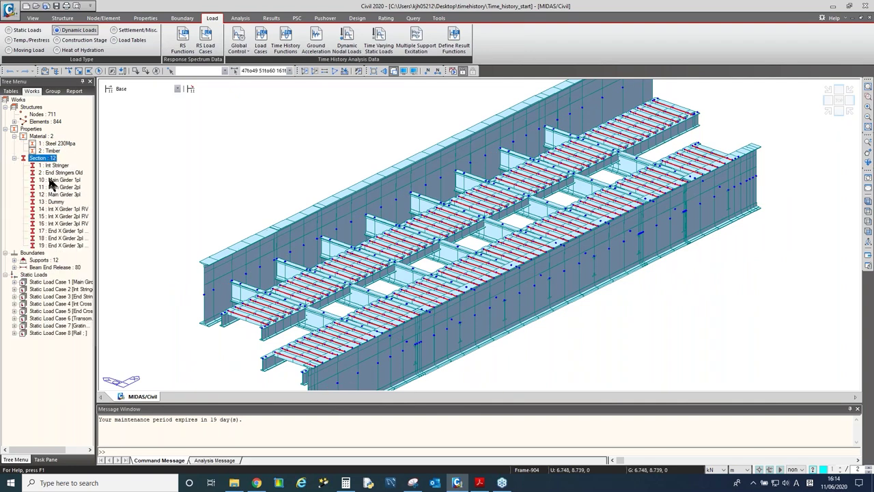
left_click(55, 166)
left_click(58, 173)
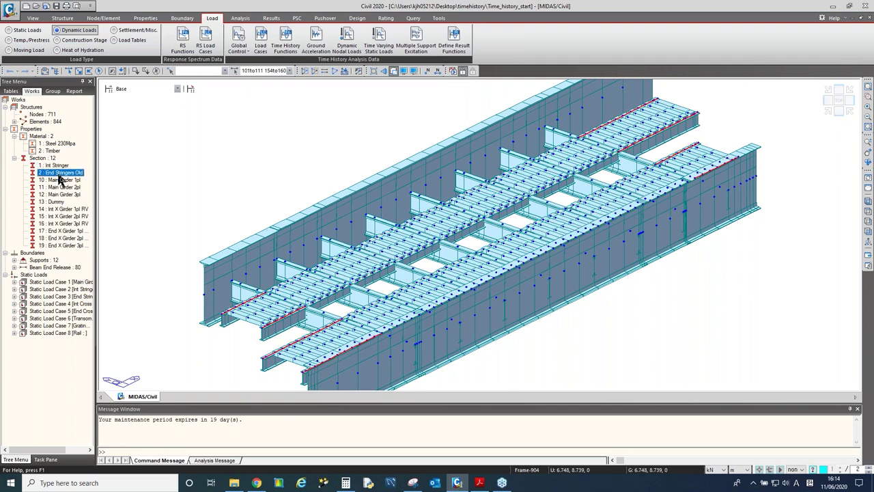
left_click(62, 180)
left_click(61, 194)
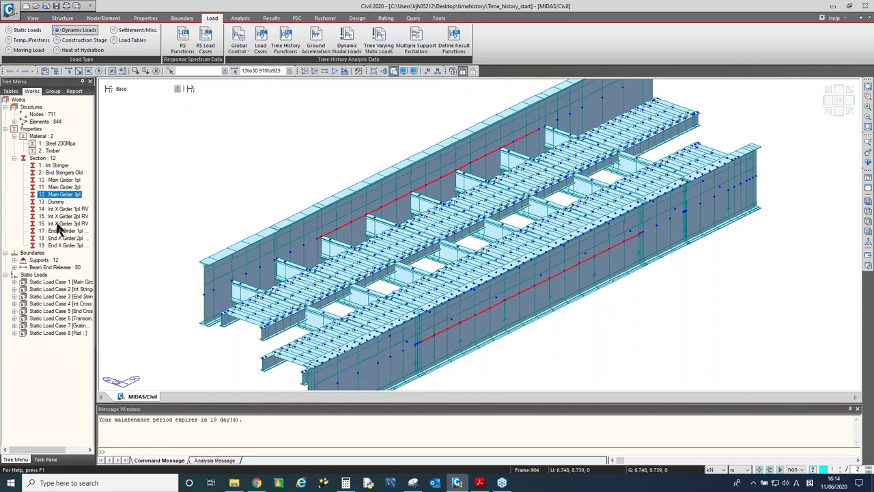
left_click(61, 217)
left_click(60, 238)
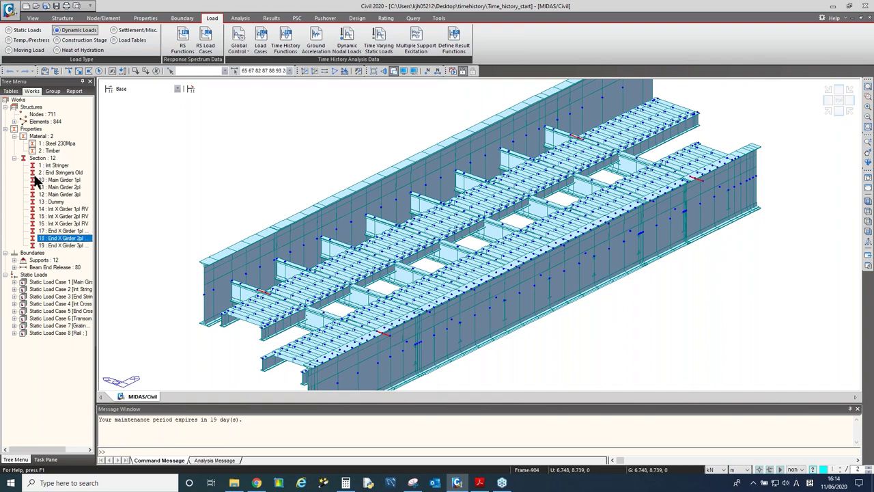
Expand the supports under Boundaries and display the Type 1 supports on the model.
left_click(41, 261)
double_click(41, 261)
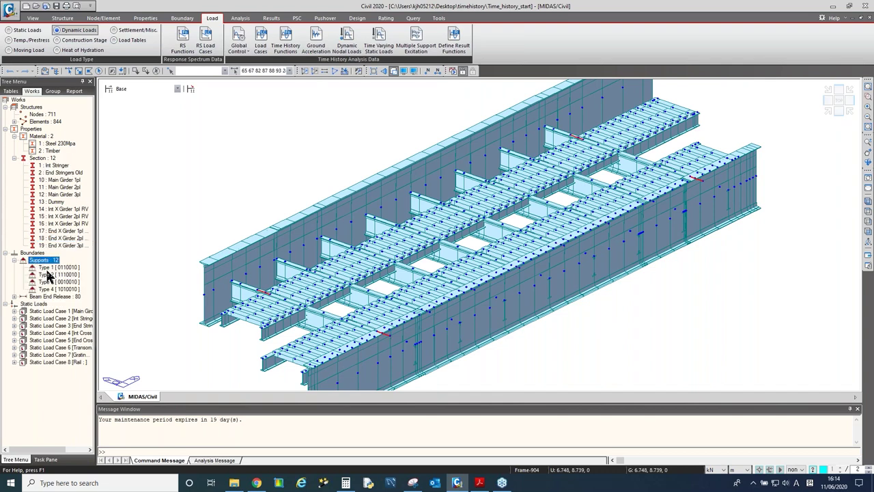
right_click(54, 267)
left_click(82, 384)
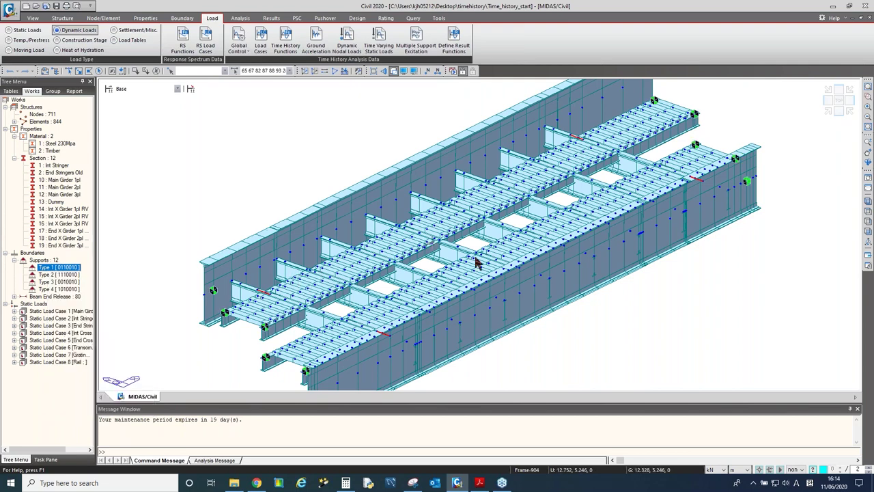
Expand the beam end releases and display Type 1 on the model for inspection.
left_click(61, 297)
double_click(61, 298)
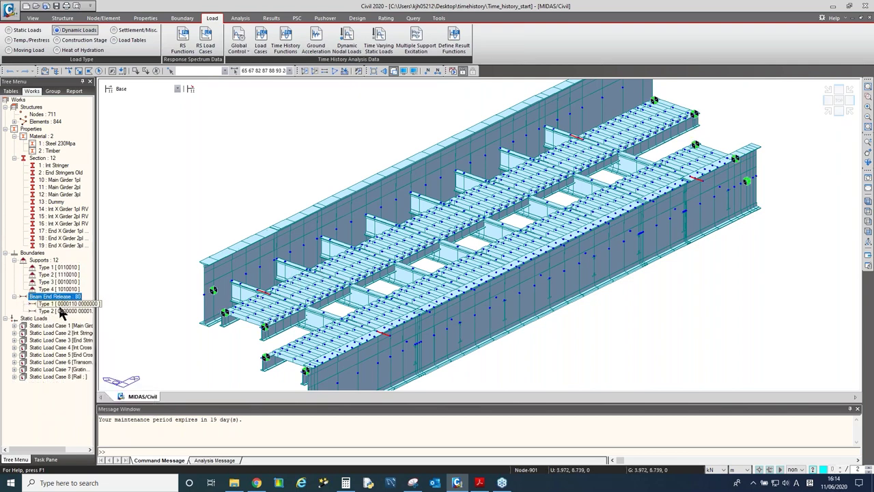
right_click(58, 303)
left_click(84, 426)
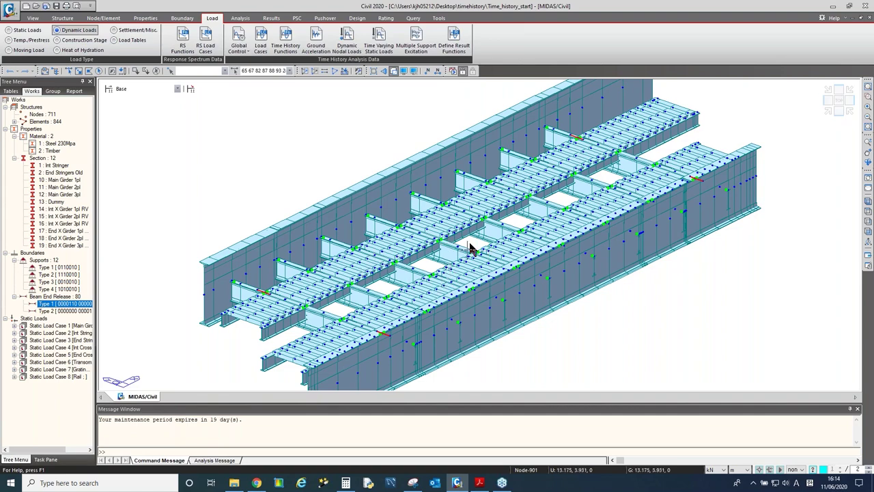
scroll(343, 270, "up", 2)
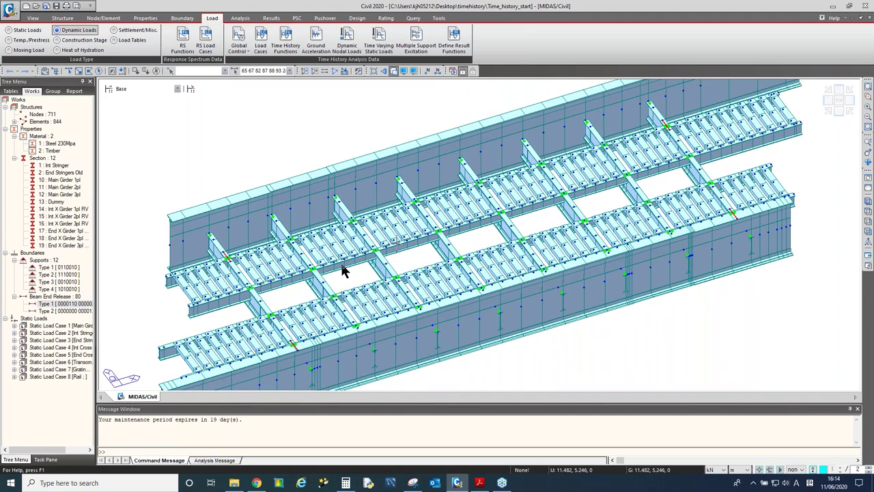
Display the element beam loads of the Main Girder SW and Int Stringer SW load cases on the model.
left_click(14, 325)
right_click(36, 334)
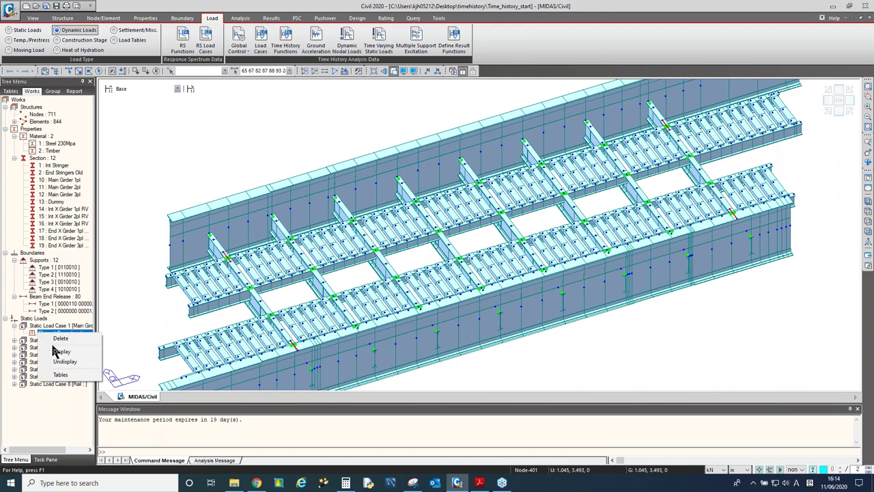
left_click(51, 345)
left_click_drag(96, 350, 127, 350)
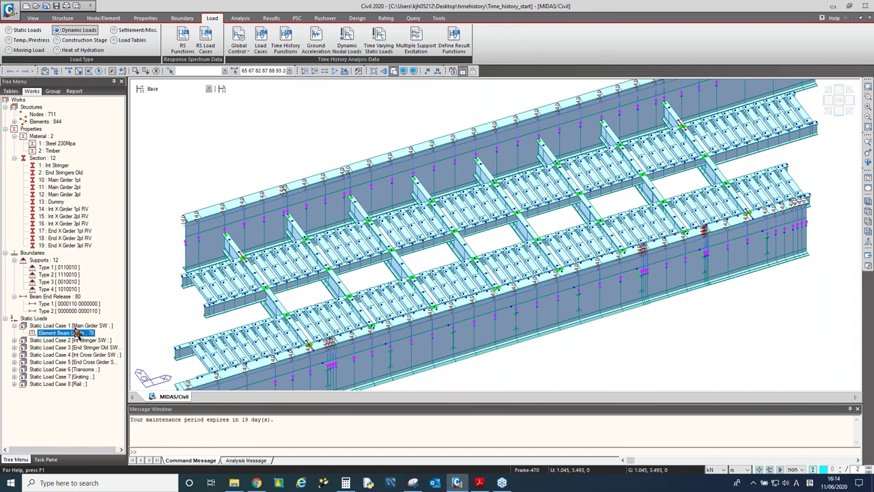
double_click(75, 340)
right_click(77, 348)
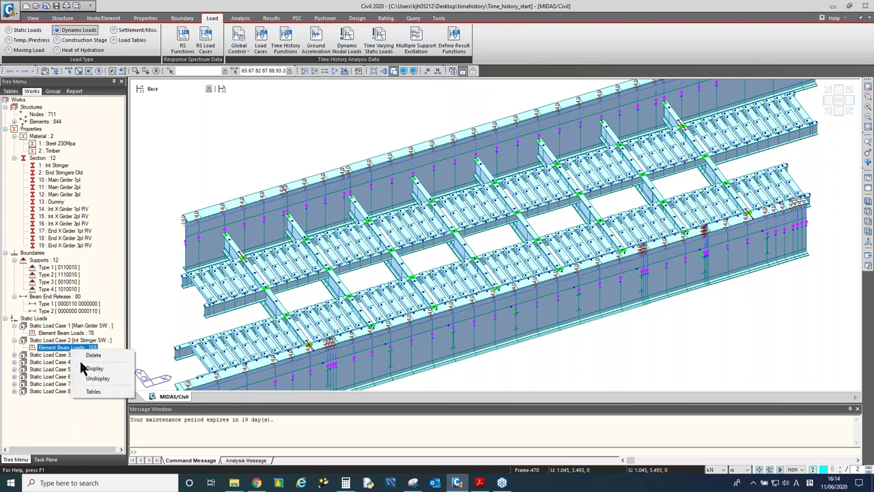
left_click(86, 368)
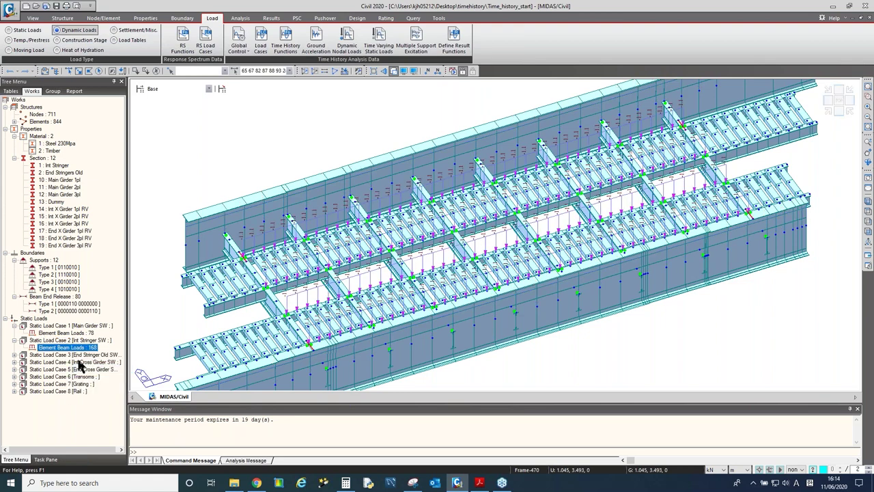
Display the element beam loads of the End Stringer Old SW and End Cross Girder SW load cases.
double_click(79, 355)
right_click(81, 362)
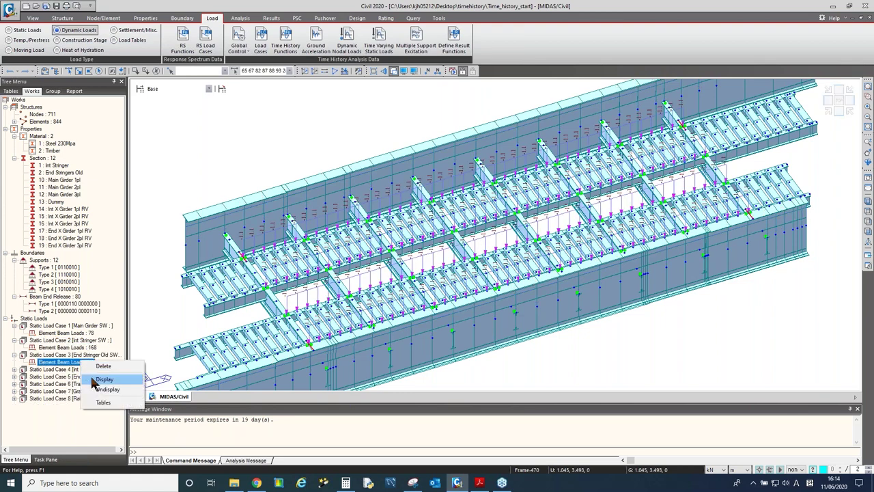
left_click(93, 380)
double_click(76, 377)
right_click(76, 384)
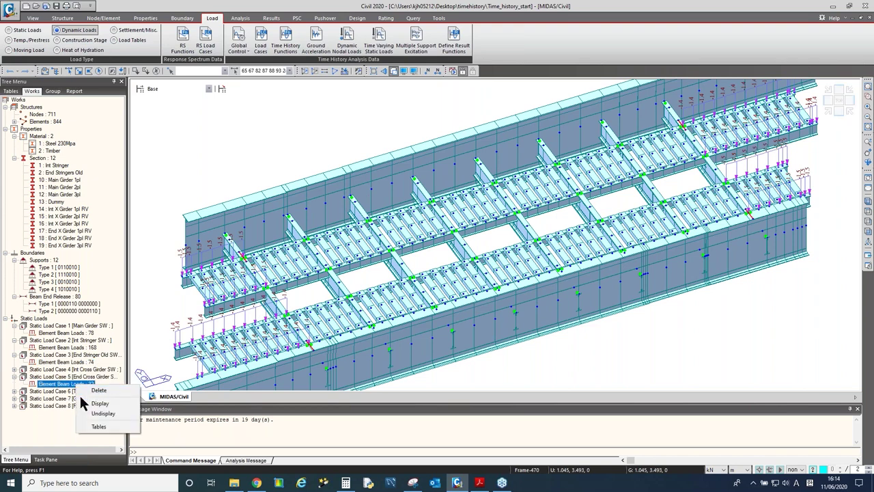
left_click(93, 401)
Display the element beam loads of the Transoms and Rail load cases, finishing with the load display hidden.
double_click(76, 390)
right_click(76, 399)
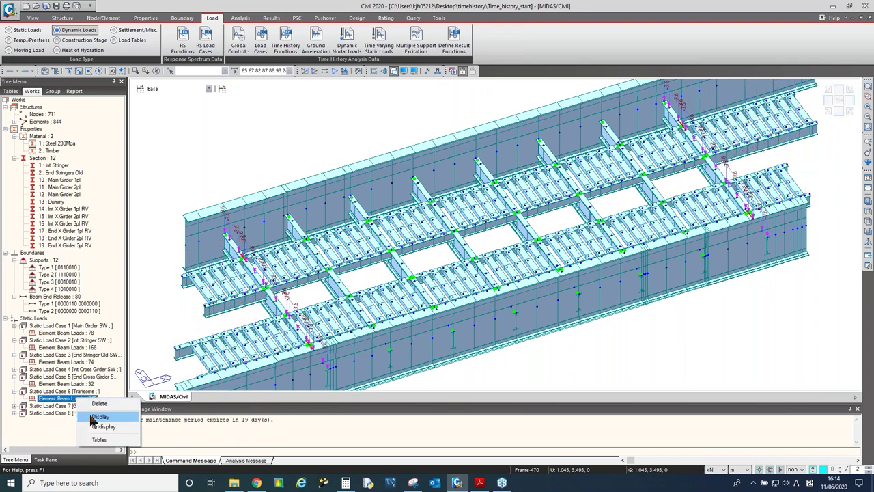
left_click(94, 415)
double_click(76, 413)
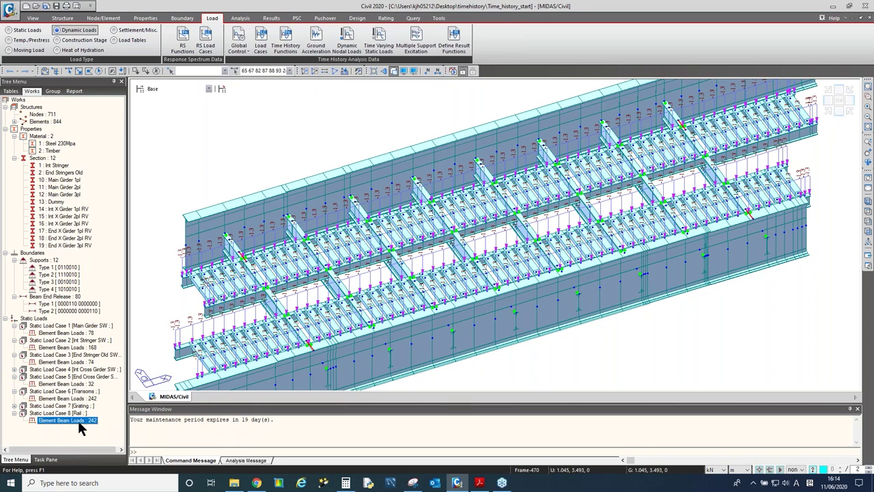
right_click(77, 420)
left_click(94, 441)
right_click(78, 419)
left_click(100, 451)
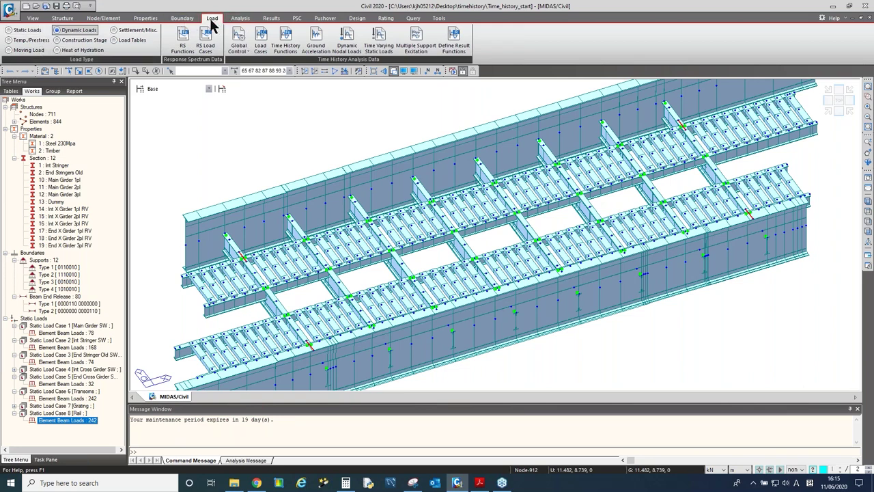
Set up a Loads to Masses conversion and add the Main Girder SW load case with scale factor 1.
left_click(26, 32)
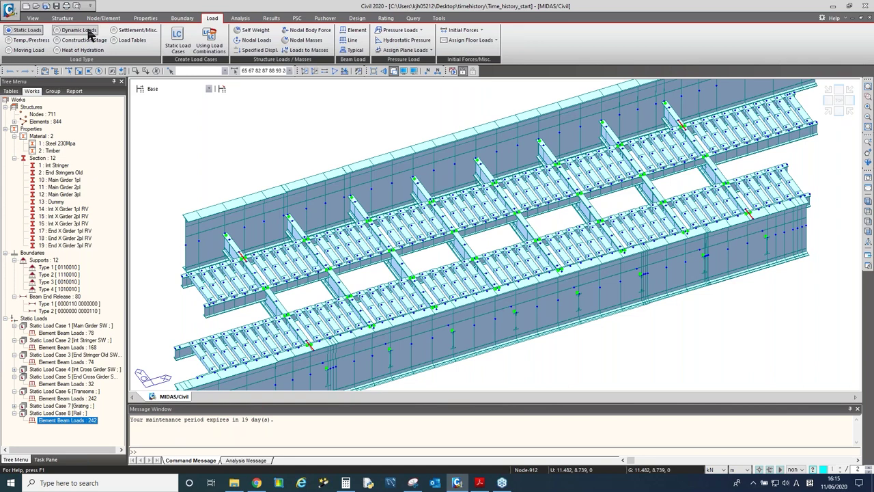
left_click(309, 51)
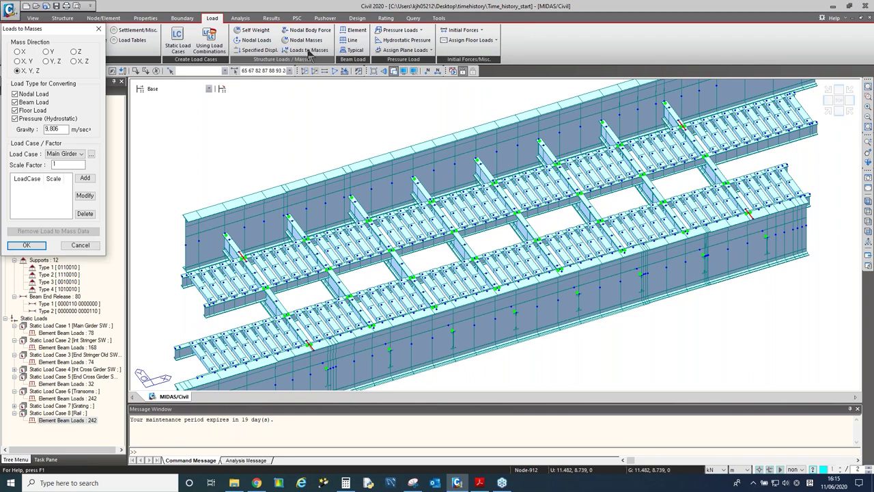
left_click_drag(58, 29, 222, 80)
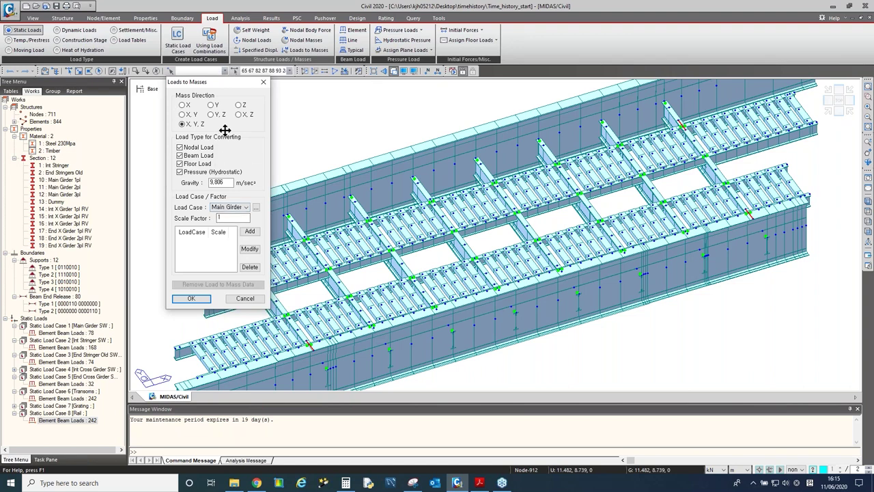
left_click(234, 208)
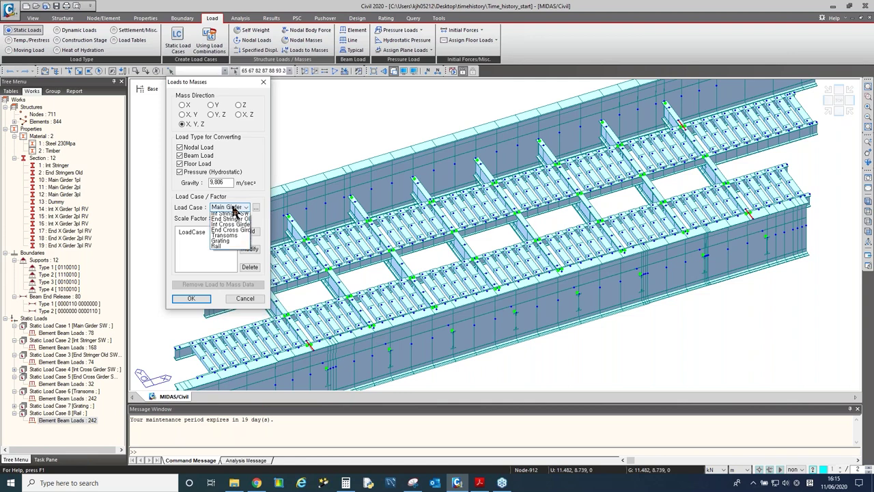
left_click(232, 214)
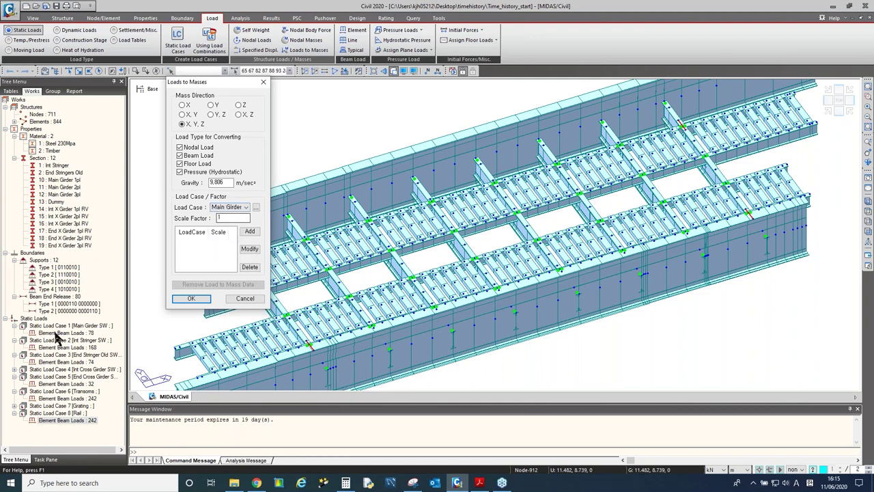
left_click(250, 232)
Add the Int Stringer SW load case with scale factor 1 to the mass conversion list.
left_click(228, 207)
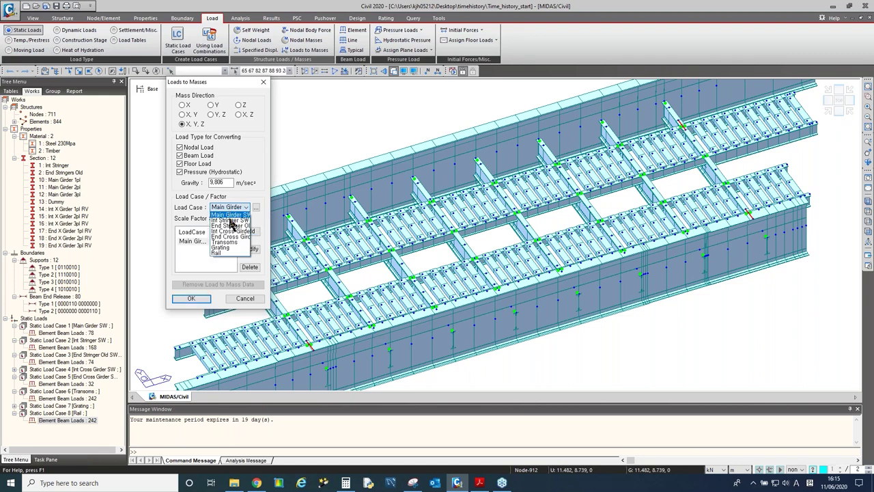
left_click(229, 224)
left_click(250, 232)
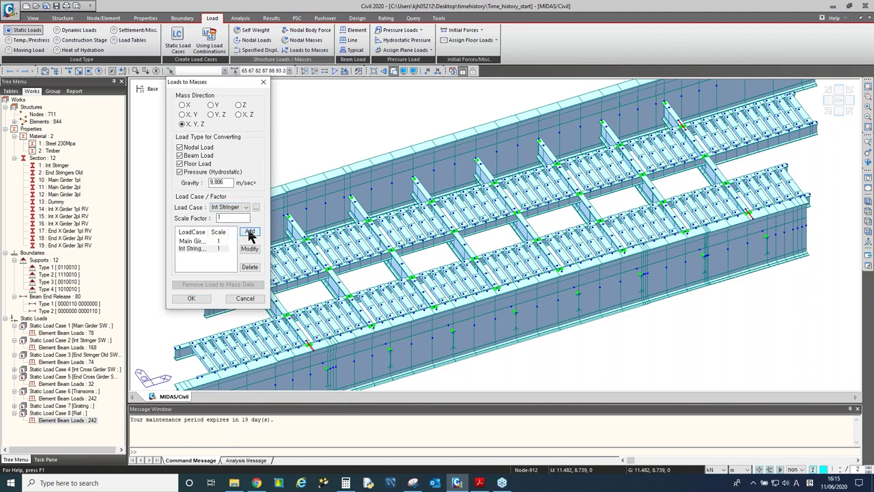
Add the End Stringer Old SW and Int Cross Girder SW load cases to the mass conversion list with scale factor 1.
left_click(228, 207)
left_click(238, 226)
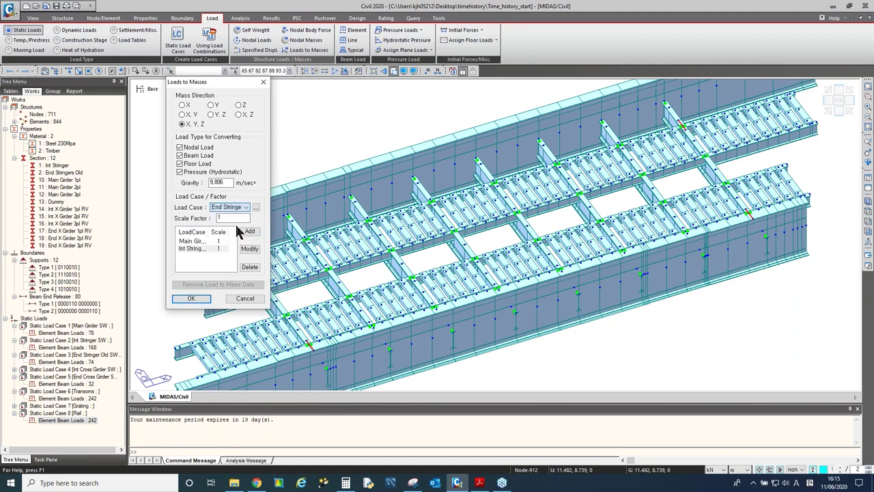
left_click(250, 232)
left_click(236, 208)
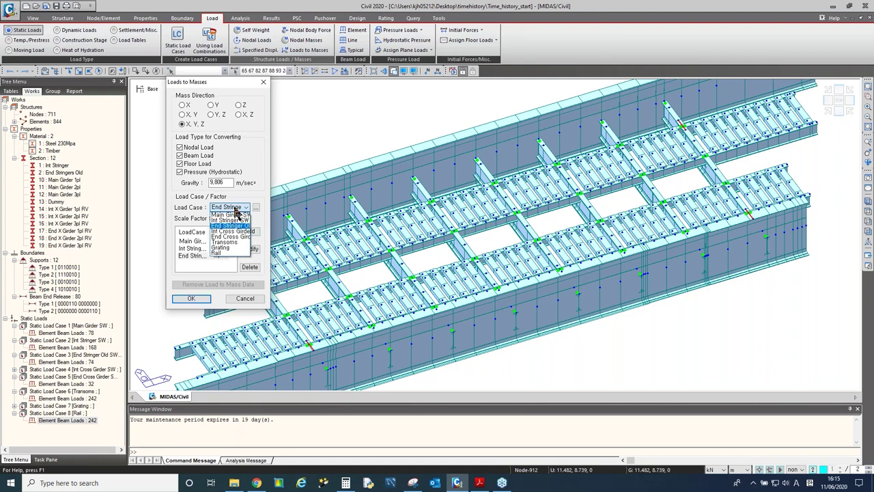
left_click(233, 231)
left_click(250, 232)
Add the End Cross Girder SW and Transoms load cases to the mass conversion list with scale factor 1.
left_click(235, 207)
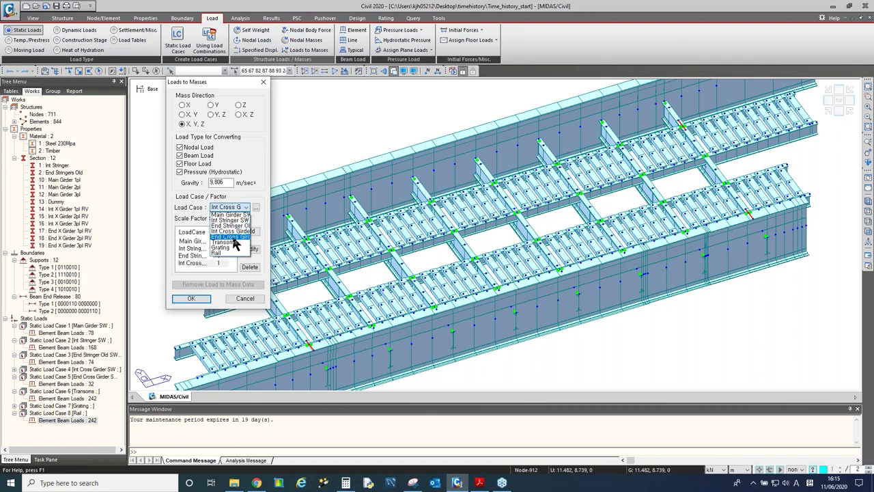
left_click(234, 237)
left_click(250, 233)
left_click(235, 208)
left_click(232, 242)
left_click(250, 233)
Add the Grating and Rail load cases to the mass conversion list with scale factor 1.
left_click(235, 208)
left_click(230, 248)
left_click(250, 232)
left_click(235, 208)
left_click(217, 250)
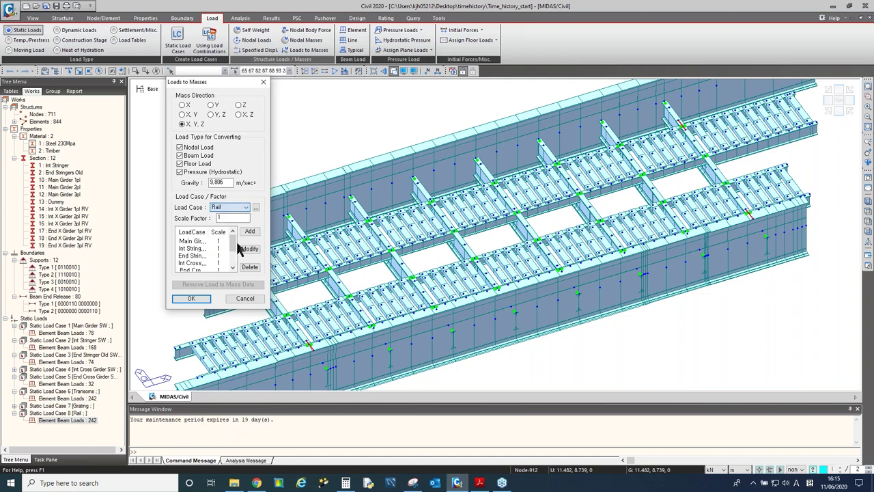
left_click(250, 232)
scroll(233, 260, "down", 2)
left_click(17, 330)
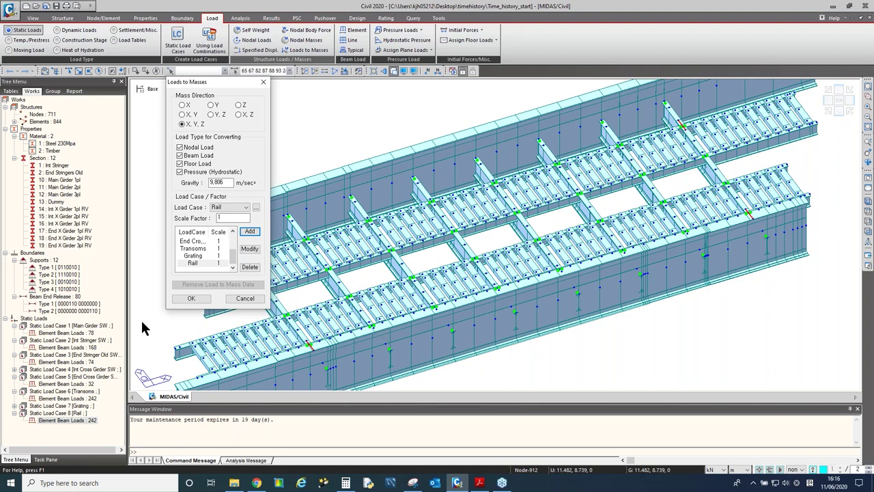
Review the mass conversion entries from Main Girder SW through Rail and apply the Loads to Masses conversion.
left_click_drag(232, 258, 234, 241)
left_click(205, 242)
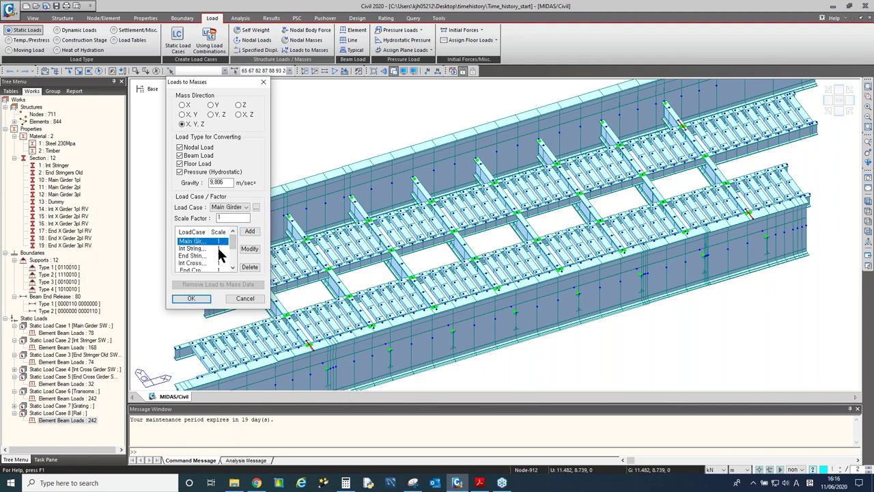
key("Down")
key("Down")
key("Down")
key("Down")
key("Down")
key("Down")
key("Down")
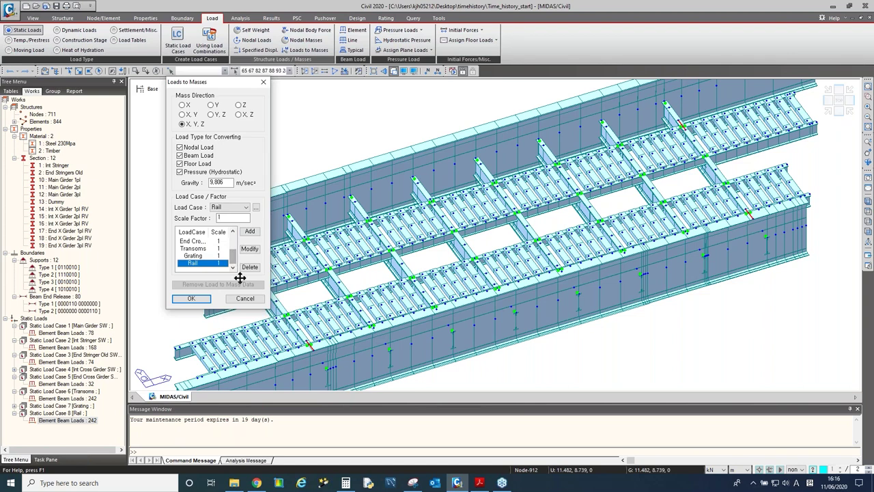
left_click(194, 297)
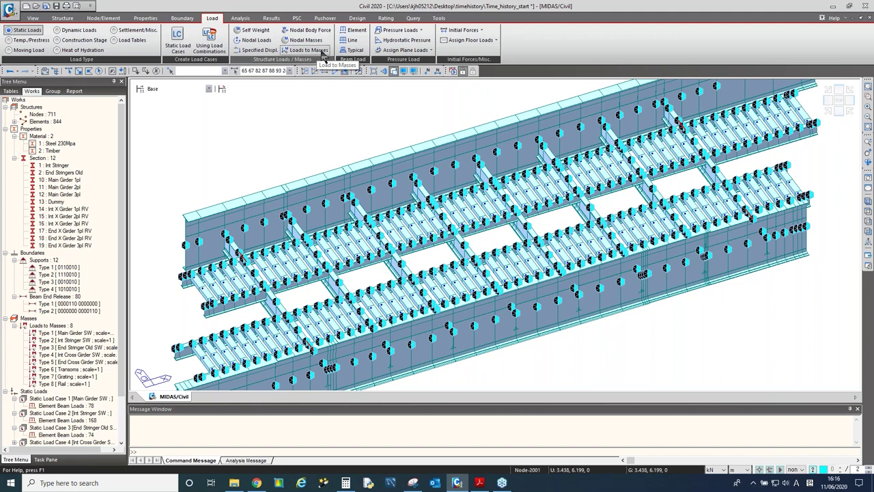
Try the Convert Self-weight into Masses option in the Structure Type settings, then accept them with lumped mass and that option off.
left_click(68, 19)
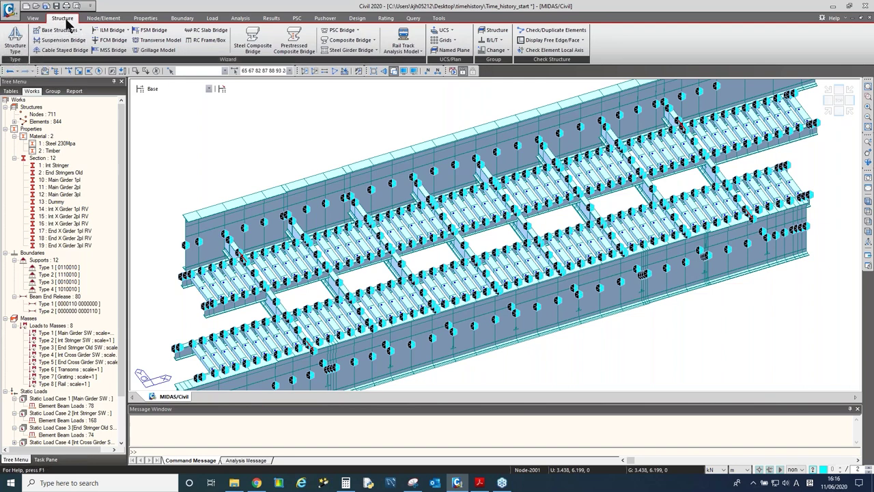
left_click(15, 41)
left_click_drag(358, 147, 328, 111)
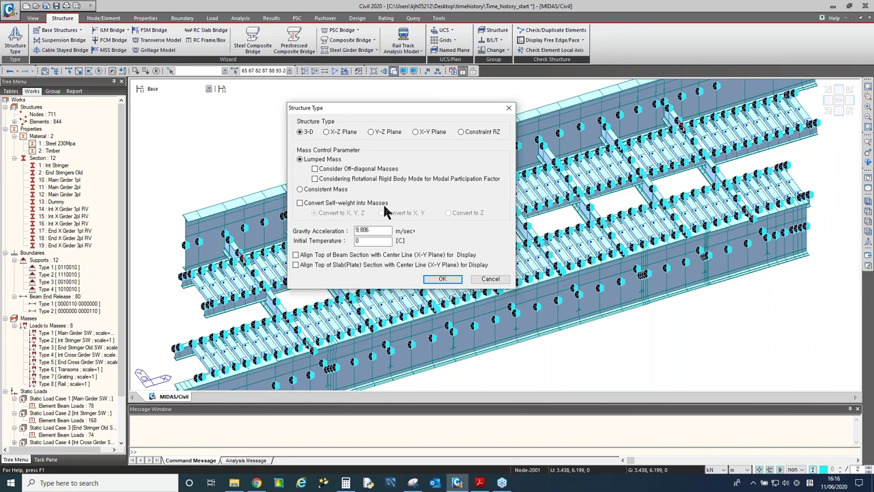
left_click(347, 203)
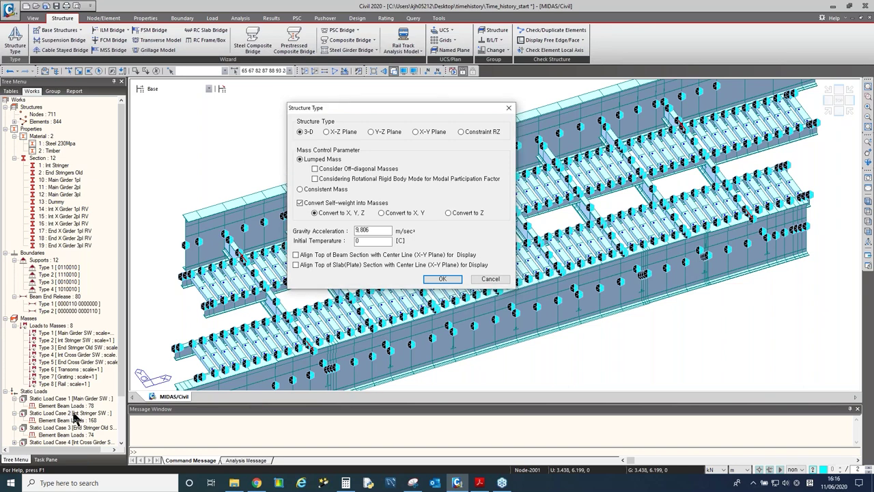
left_click(347, 207)
left_click(299, 203)
left_click(377, 205)
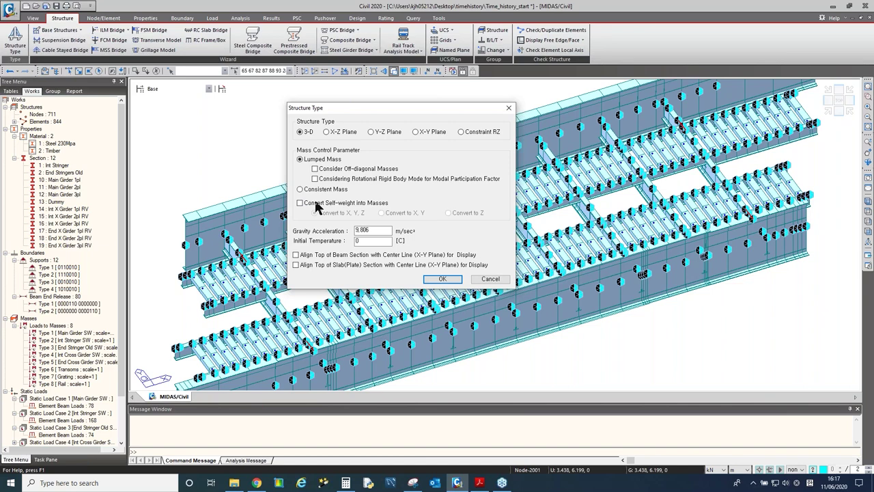
left_click(441, 279)
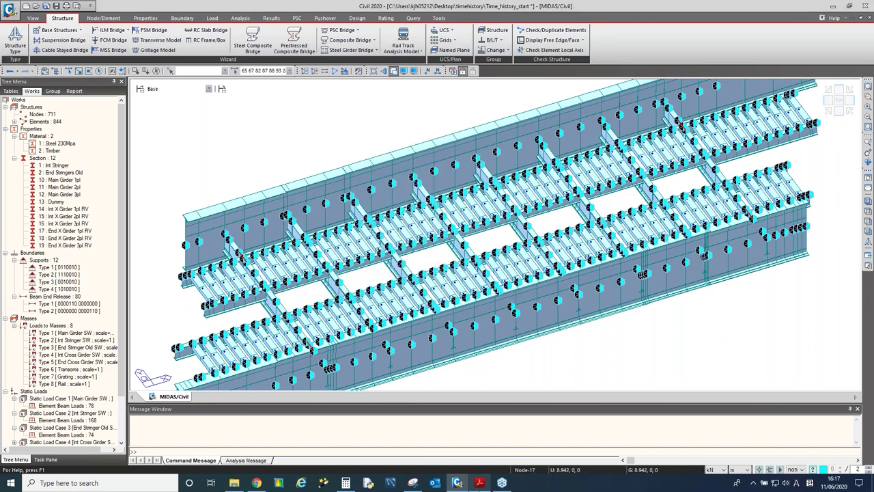
Switch to the PDF guide in Acrobat Reader and read the Apply Masses pages on self-weight conversion and the Mass Summary Table.
left_click(480, 483)
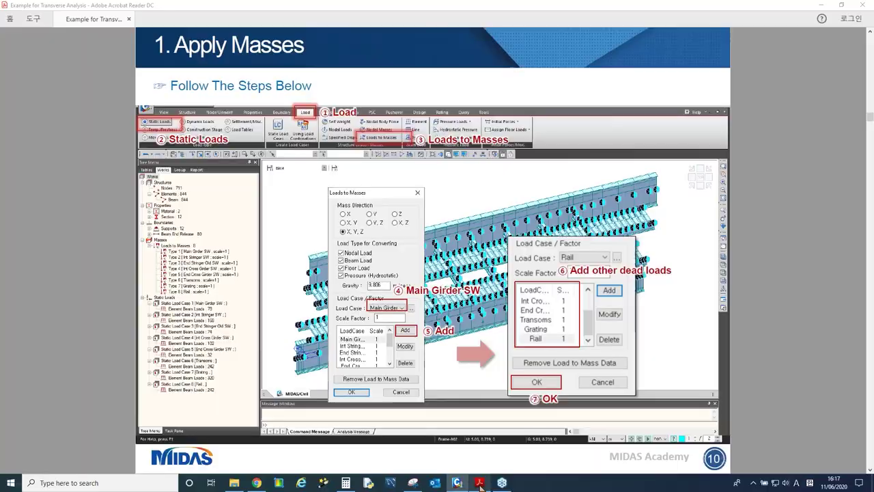
scroll(482, 328, "down", 2)
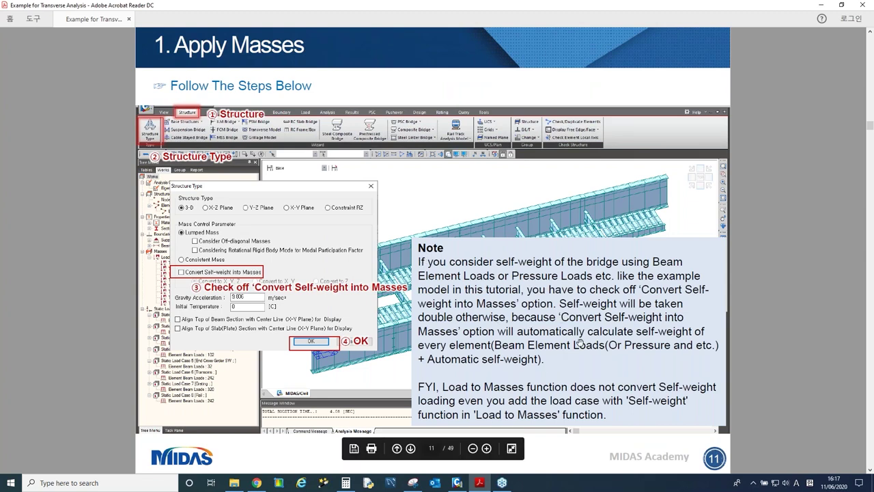
scroll(560, 349, "down", 1)
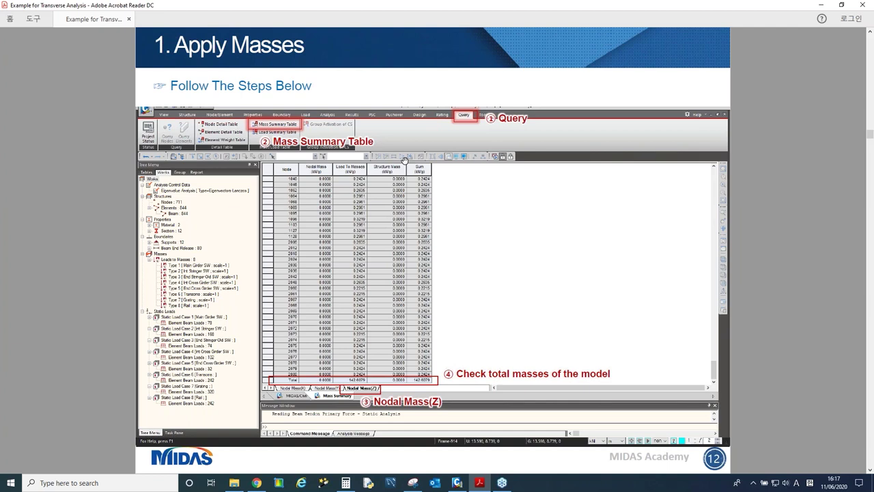
Switch back to MIDAS Civil and examine the model's total Z-direction nodal mass in the Mass Summary Table.
left_click(458, 483)
left_click(413, 18)
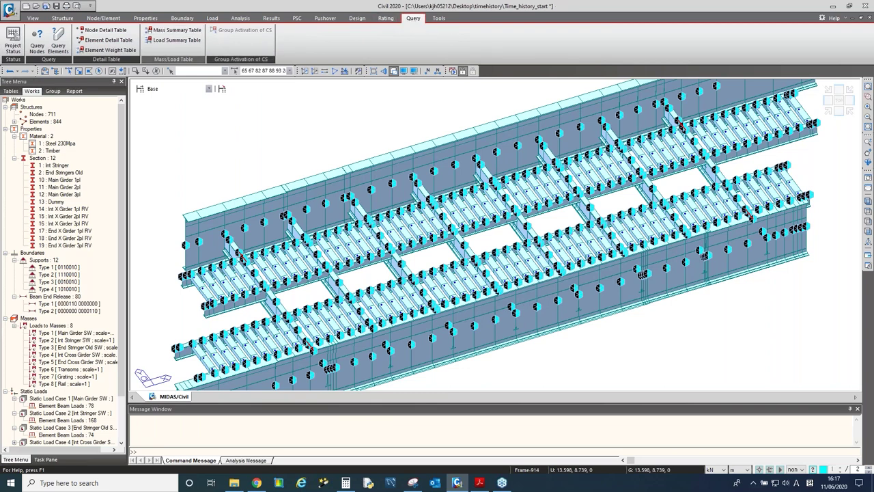
left_click(164, 32)
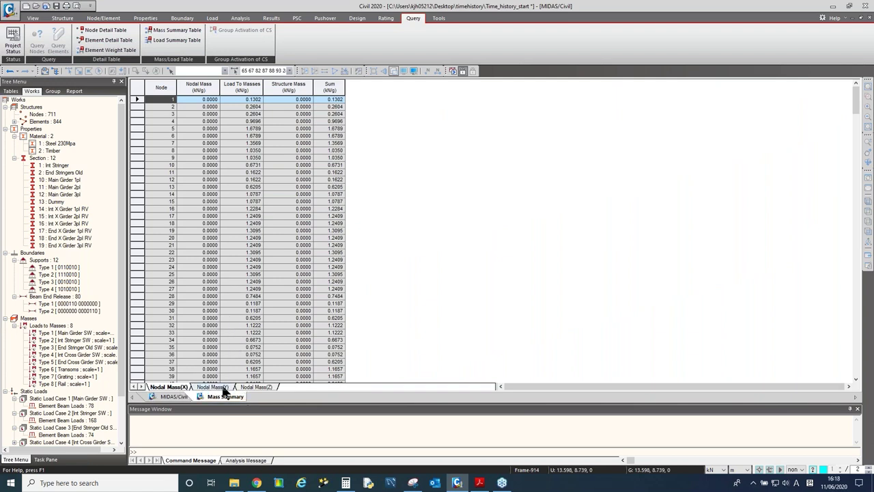
left_click(225, 390)
left_click(251, 388)
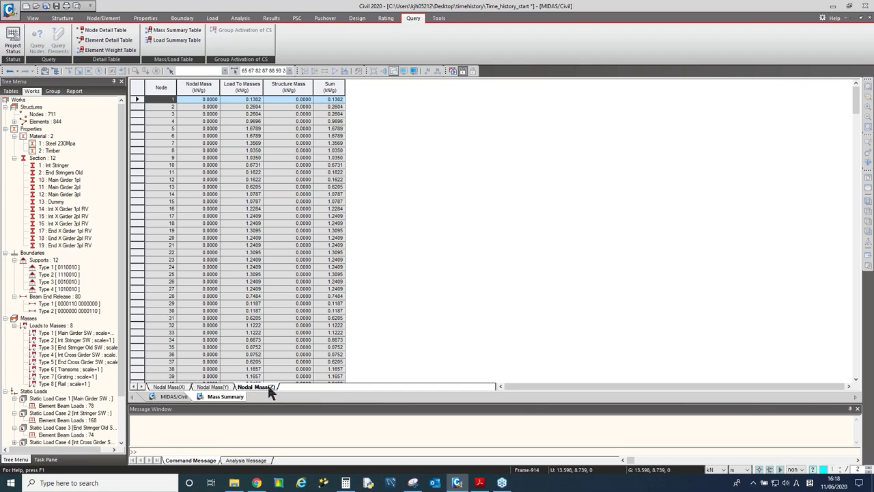
left_click(334, 99)
left_click_drag(337, 104, 342, 355)
left_click(165, 275)
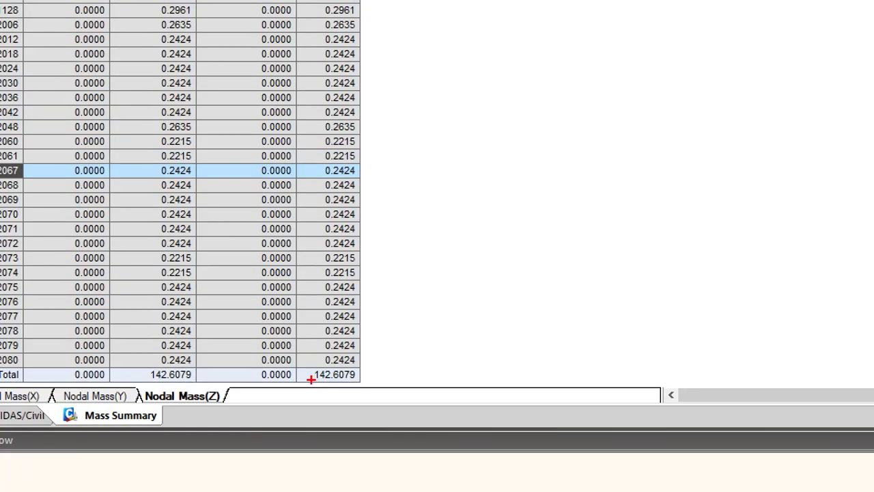
left_click_drag(318, 378, 352, 379)
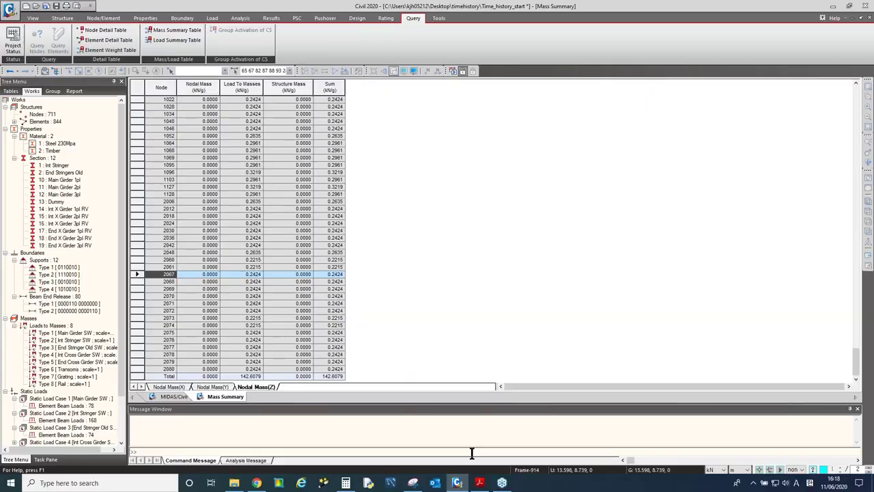
Switch to the PDF guide and read the instructions for setting up the eigenvalue analysis.
left_click(479, 482)
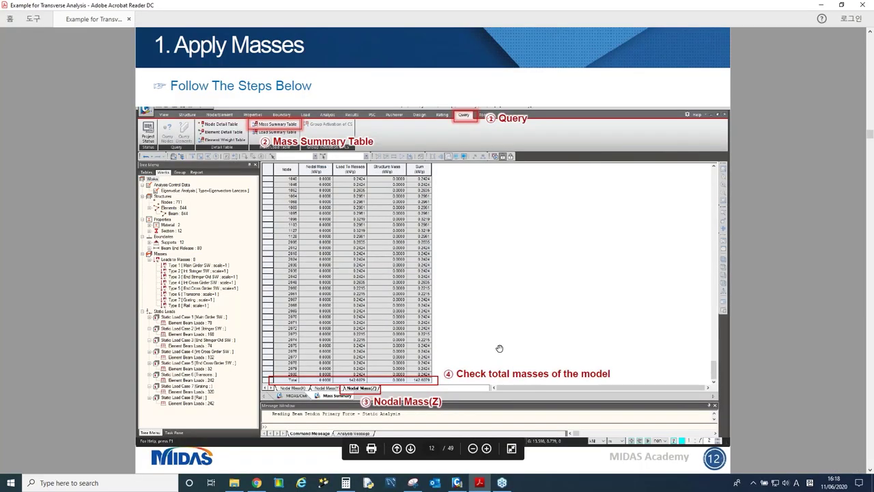
scroll(499, 348, "down", 1)
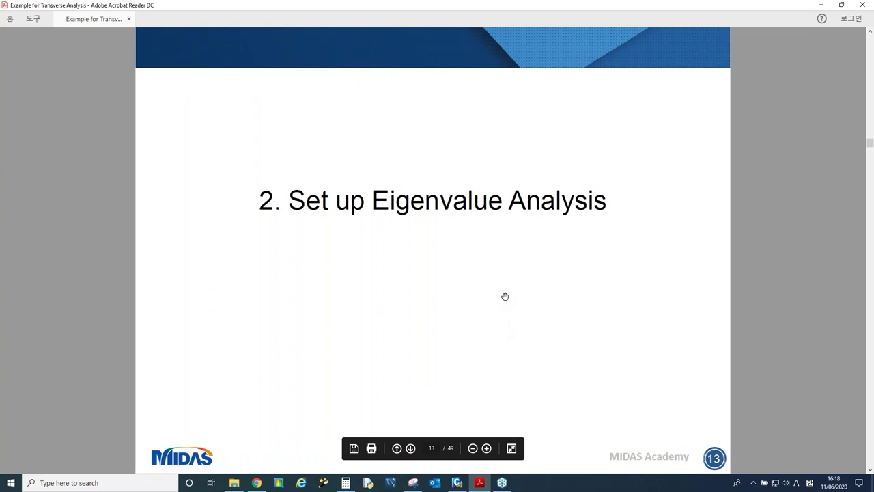
scroll(505, 297, "down", 1)
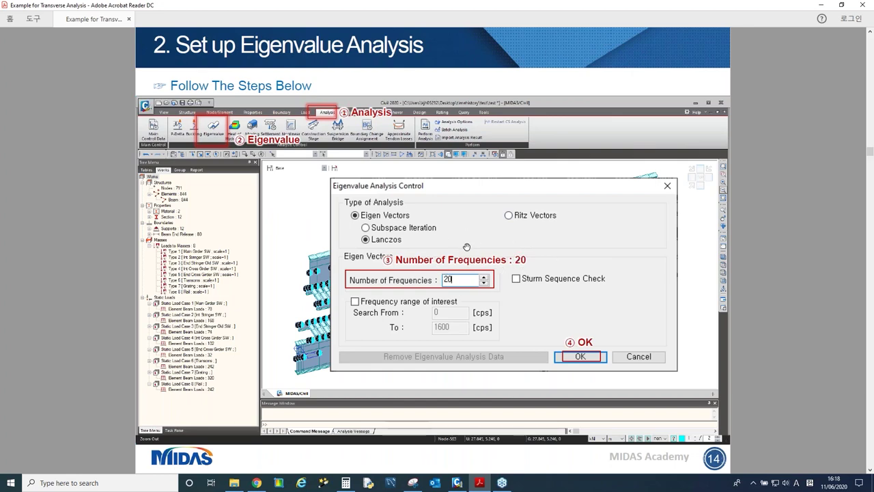
Switch back to MIDAS Civil and close the Mass Summary table.
key("alt+Tab")
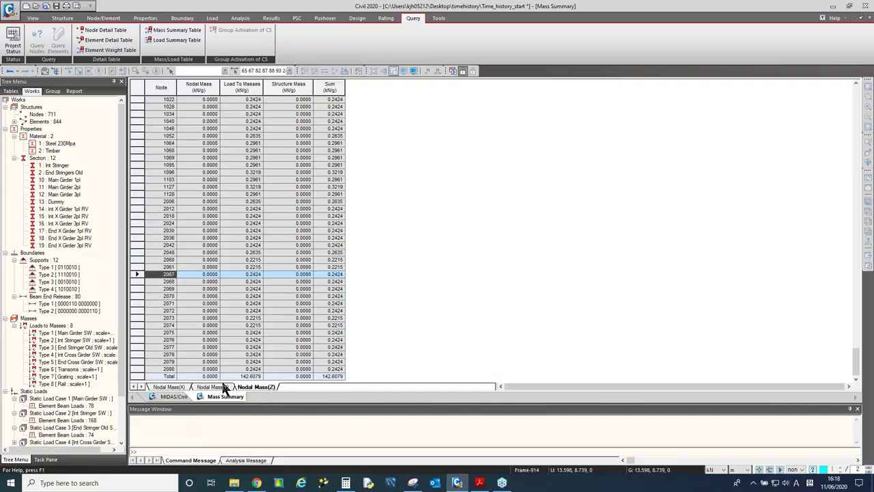
right_click(219, 397)
left_click(246, 410)
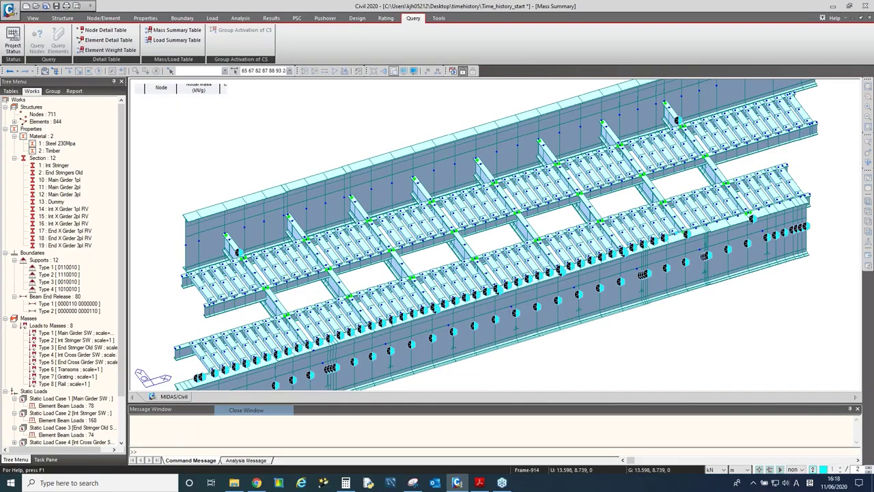
Open the Eigenvalue Analysis Control, look at the Subspace Iteration and Ritz Vectors options, and select Eigen Vectors with Lanczos.
left_click(243, 19)
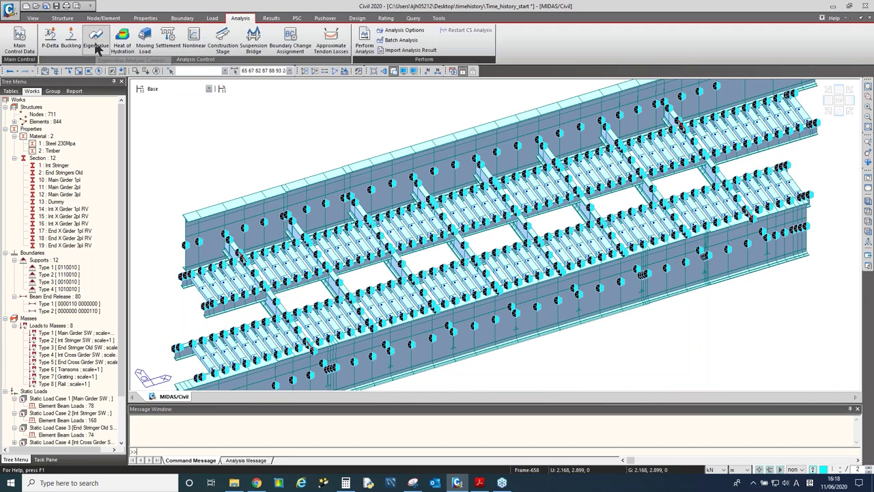
left_click(97, 53)
left_click_drag(160, 29, 363, 103)
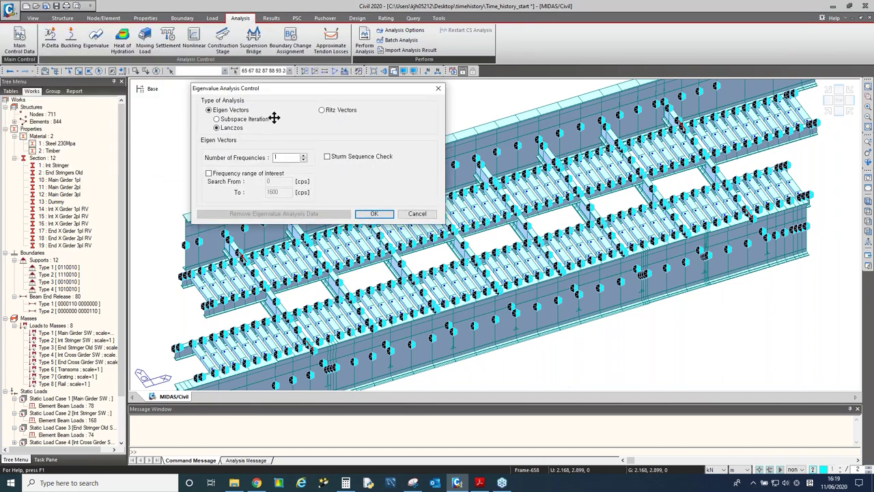
left_click(266, 119)
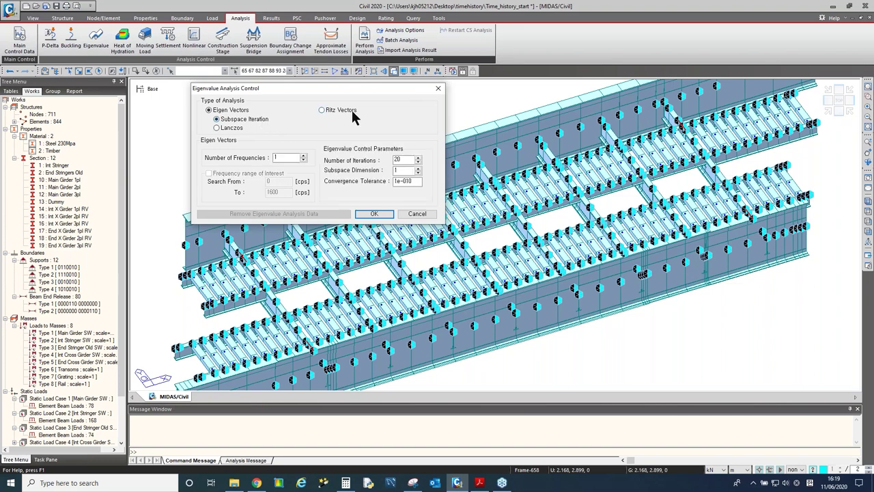
left_click(349, 110)
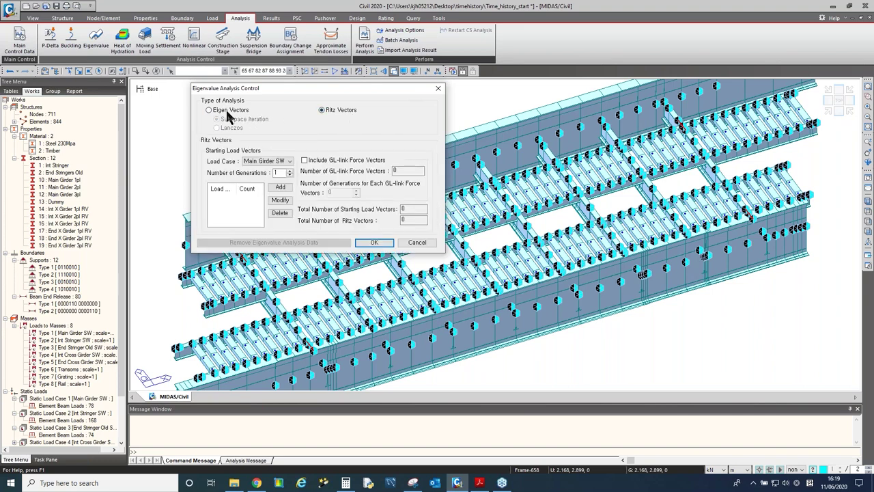
left_click(229, 110)
left_click(236, 128)
Switch to the PDF guide and read the Eigenvalue Analysis Control notes on Subspace Iteration, Lanczos and Ritz vectors.
key("alt+Tab")
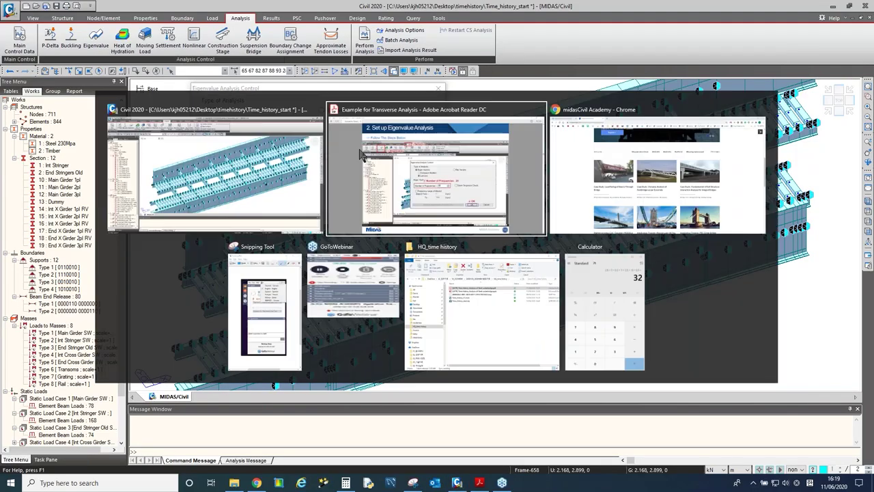
scroll(369, 157, "down", 2)
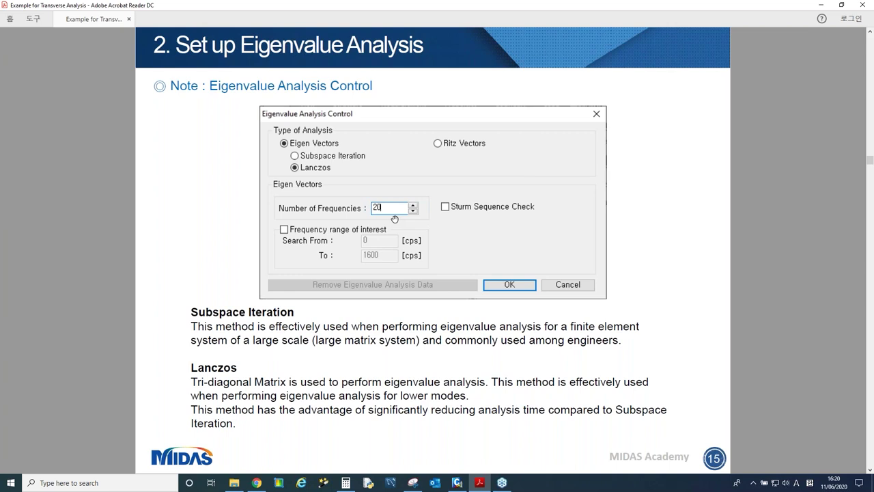
scroll(395, 219, "down", 1)
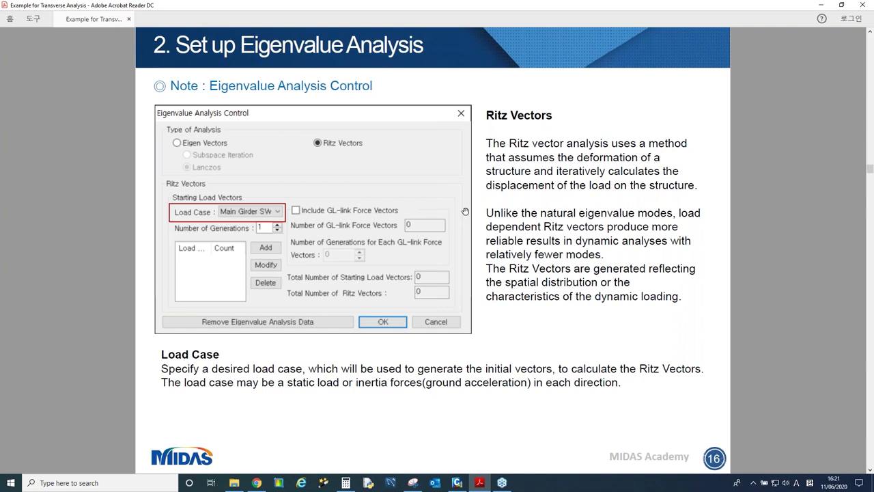
scroll(465, 212, "down", 1)
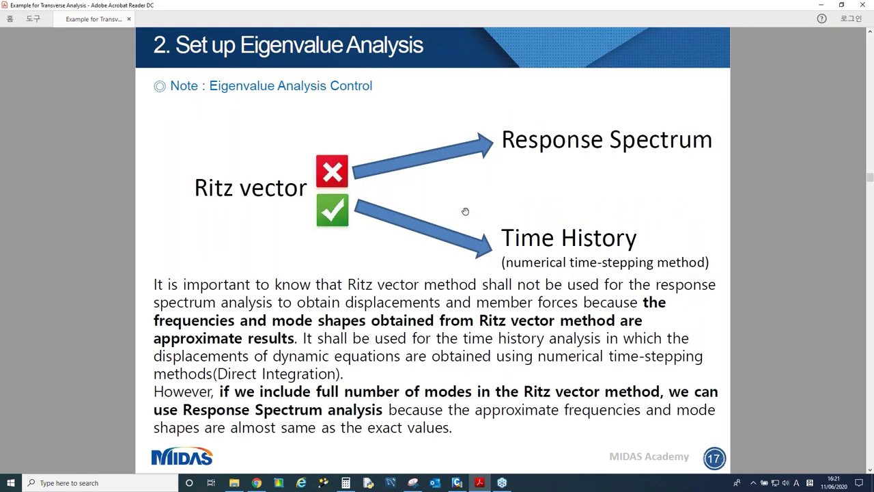
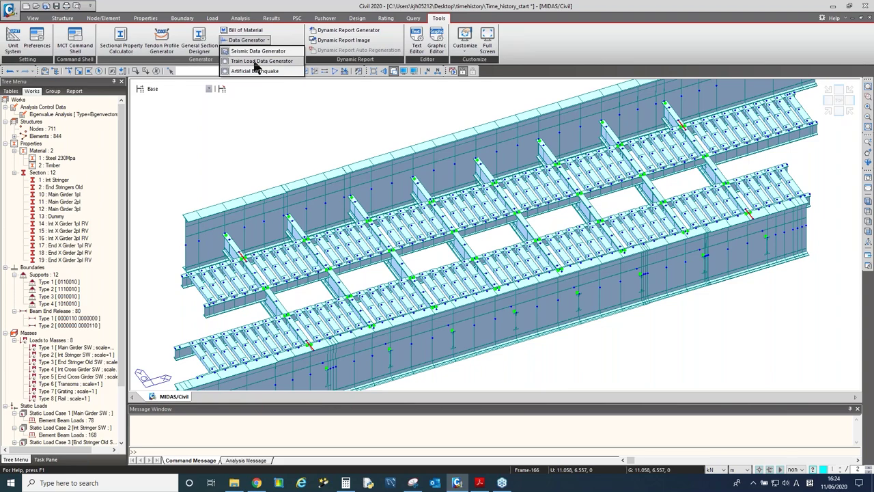
Open the Train Load Data Generator, move its window clear of the model view, and start a new train dynamic load function.
left_click(256, 61)
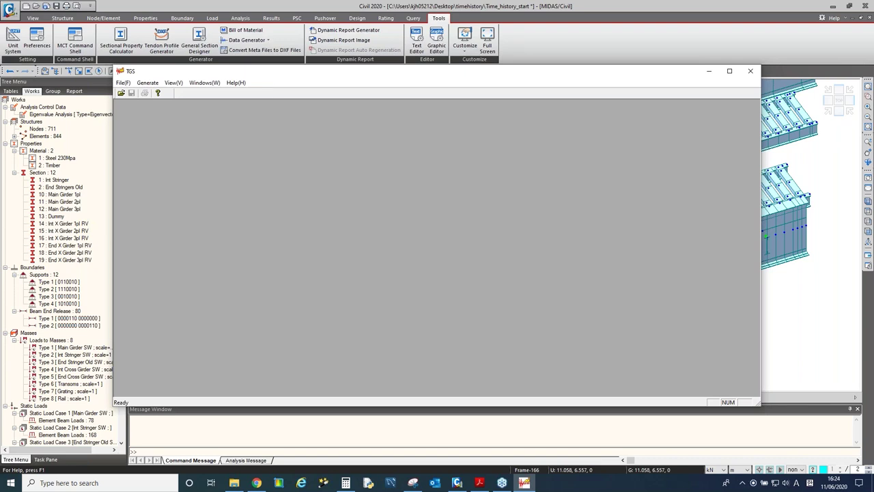
left_click(149, 82)
left_click_drag(337, 142, 371, 144)
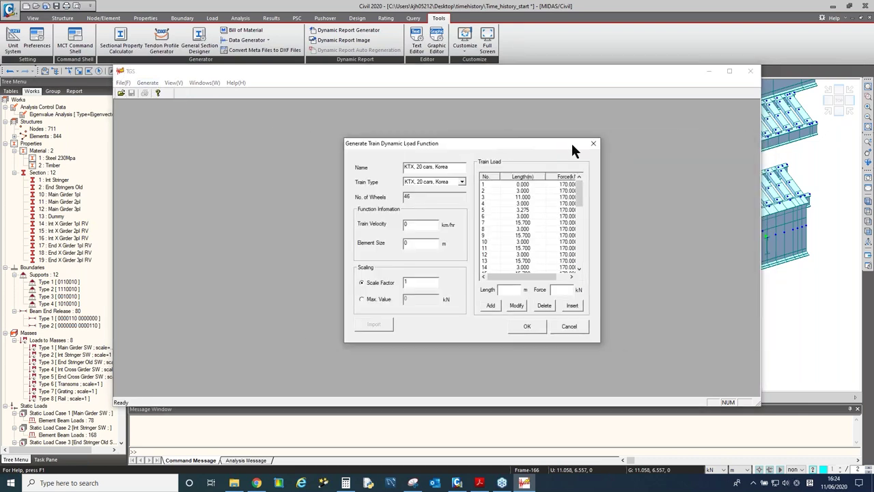
left_click(592, 145)
left_click_drag(115, 91, 478, 102)
left_click_drag(614, 72, 647, 77)
left_click(616, 84)
left_click(625, 97)
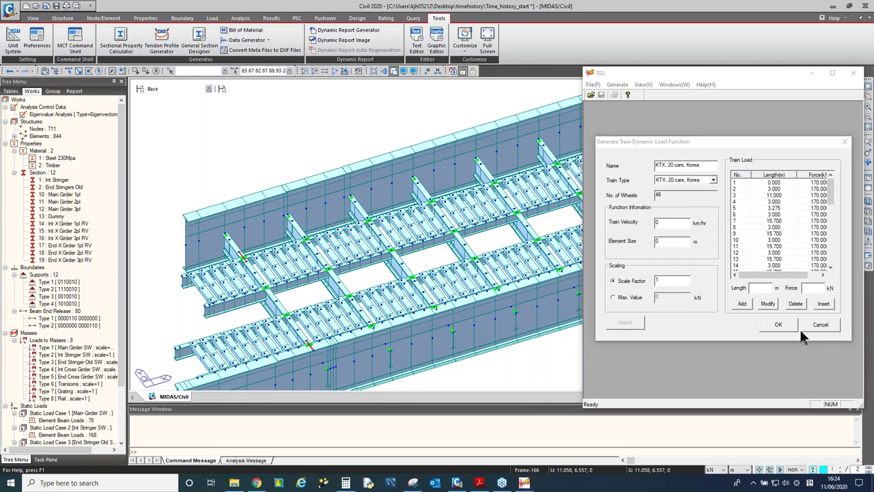
Set the train type to User Defined and the train velocity to 60 km/hr.
left_click(713, 180)
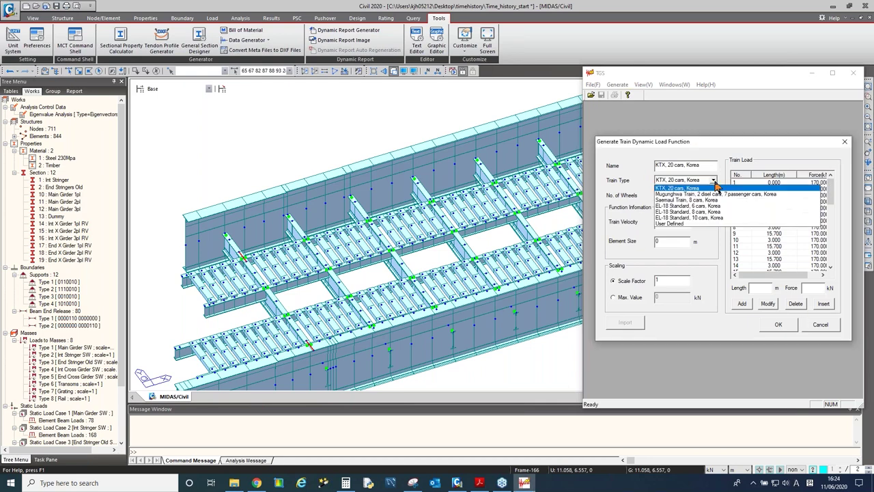
left_click(693, 225)
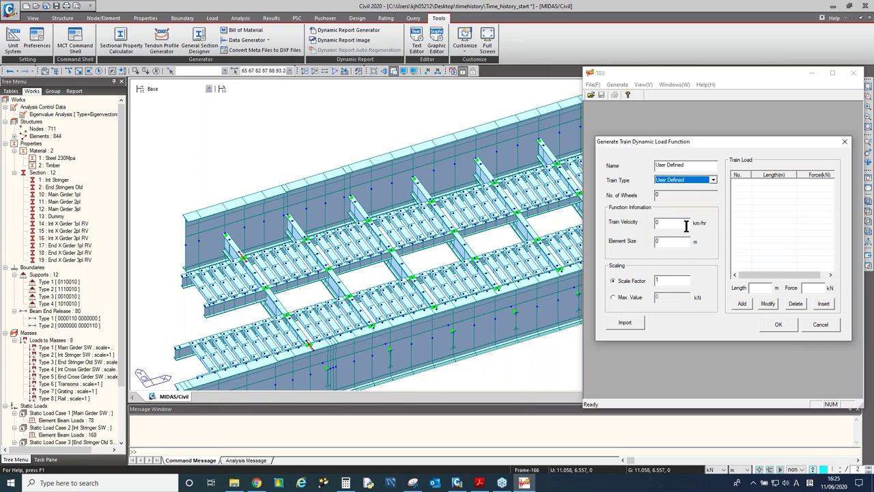
key("Tab")
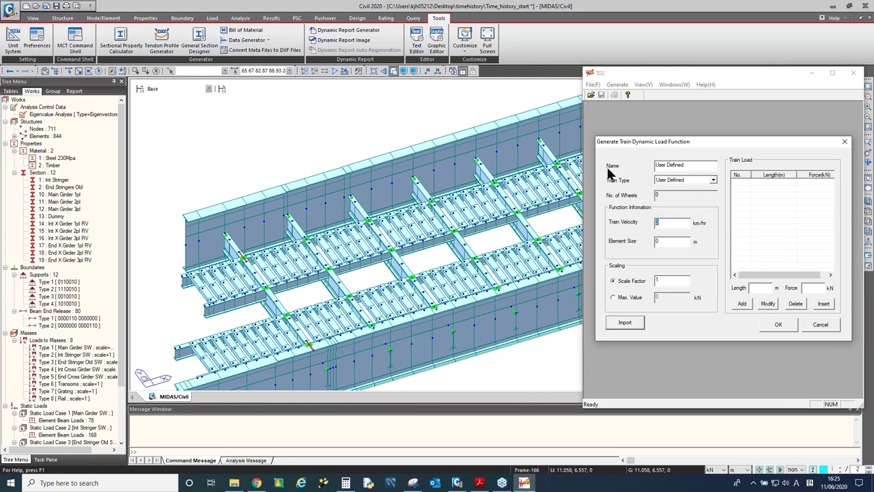
type("6")
Switch to the PDF guide and read the pages from Time History Function to Dynamic Nodal Loads, including the element size and track directions.
left_click(480, 483)
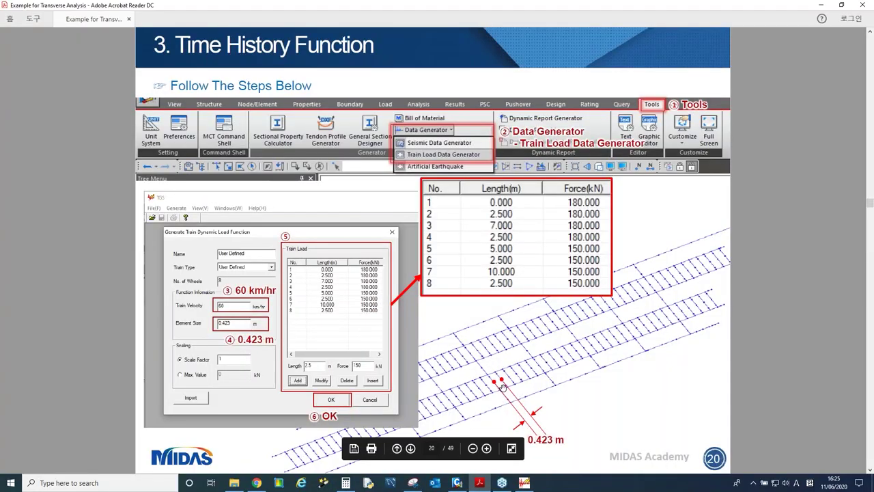
scroll(502, 381, "down", 9)
scroll(503, 378, "down", 10)
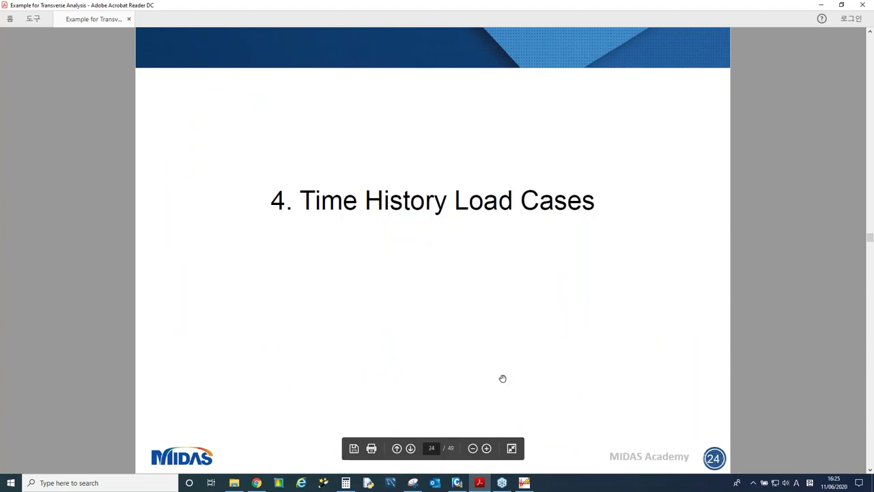
scroll(502, 378, "down", 10)
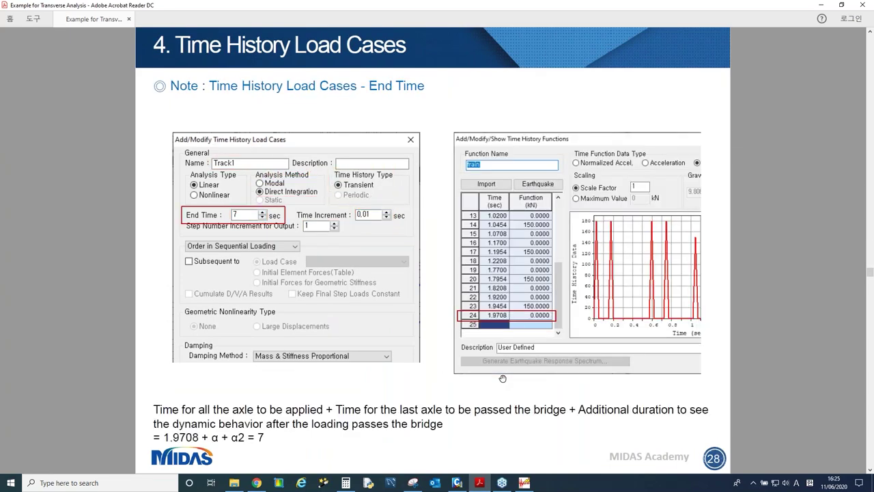
scroll(502, 377, "down", 4)
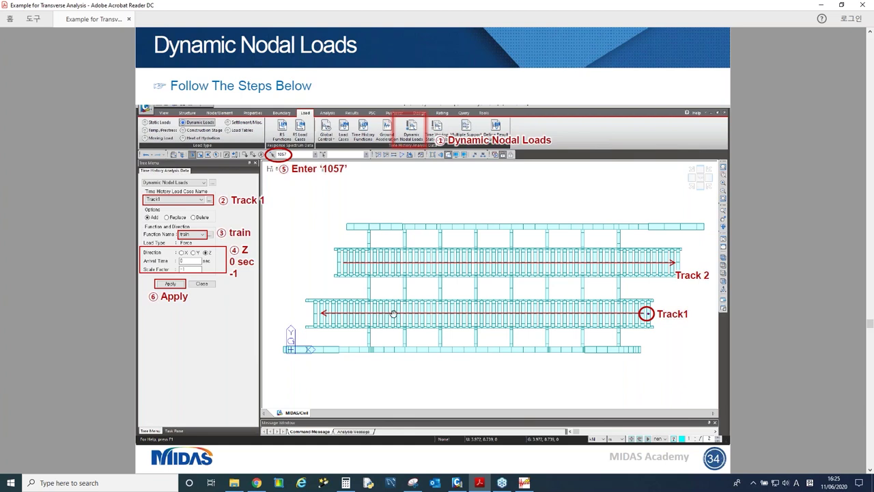
Switch back to MIDAS Civil and query adjacent nodes 1012 and 1013 on the near track to measure their spacing.
left_click(457, 486)
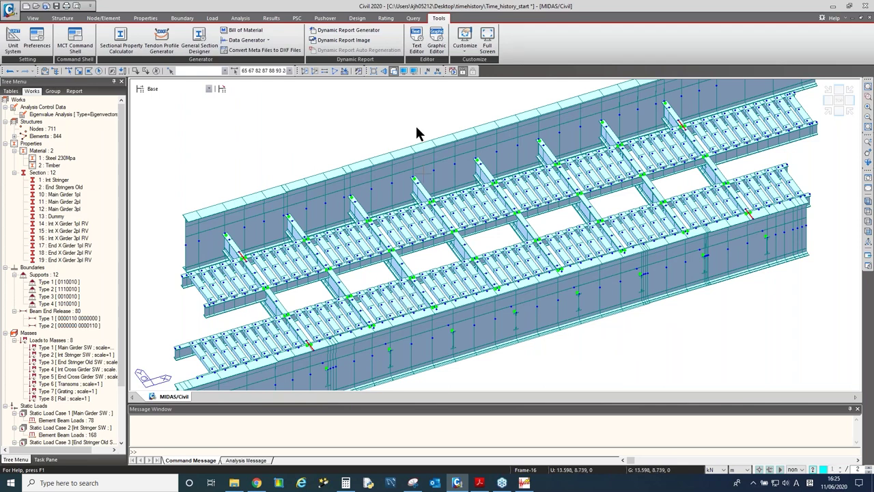
left_click(413, 17)
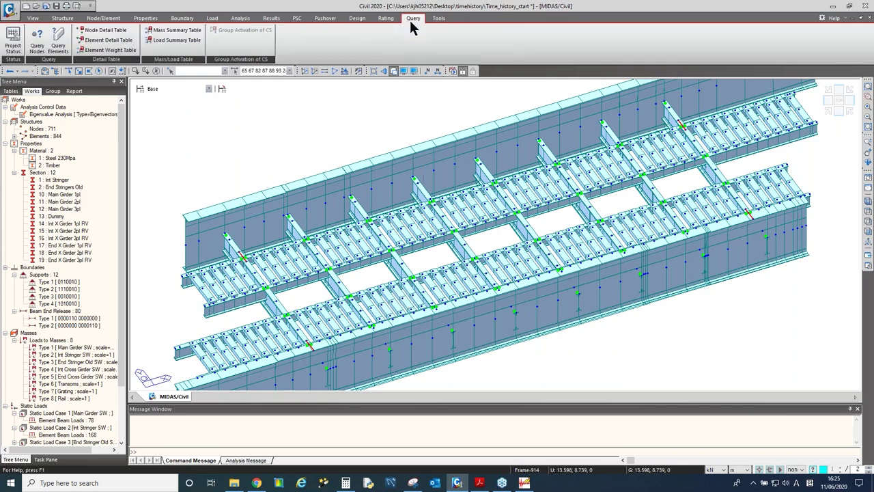
left_click(39, 53)
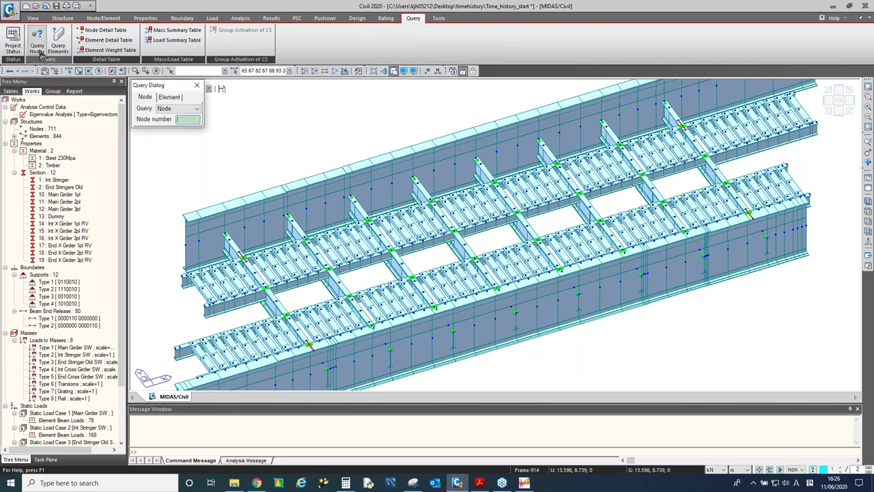
scroll(293, 324, "up", 8)
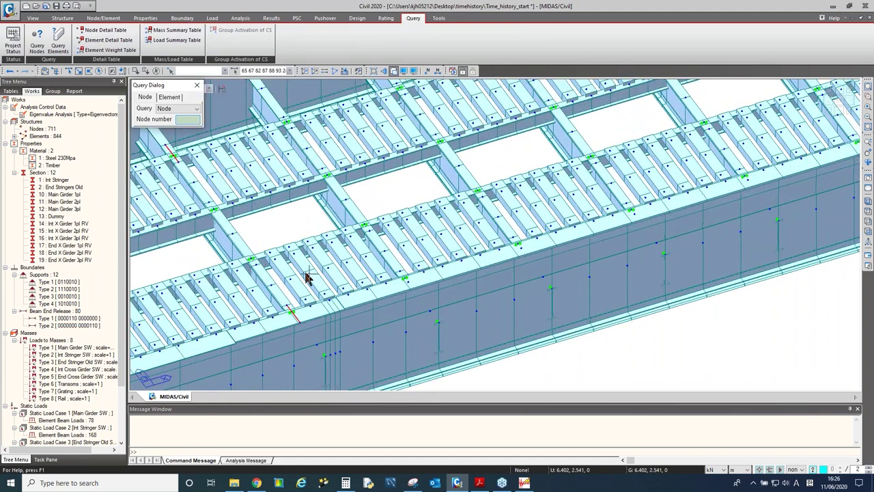
left_click(307, 275)
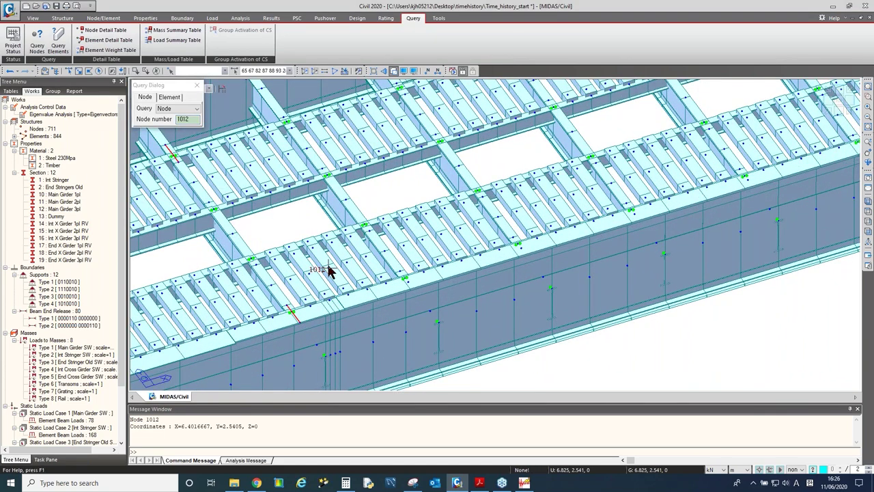
left_click(332, 267)
Enlarge the message window and examine the queried node numbers and the distance between them.
left_click_drag(311, 404, 312, 393)
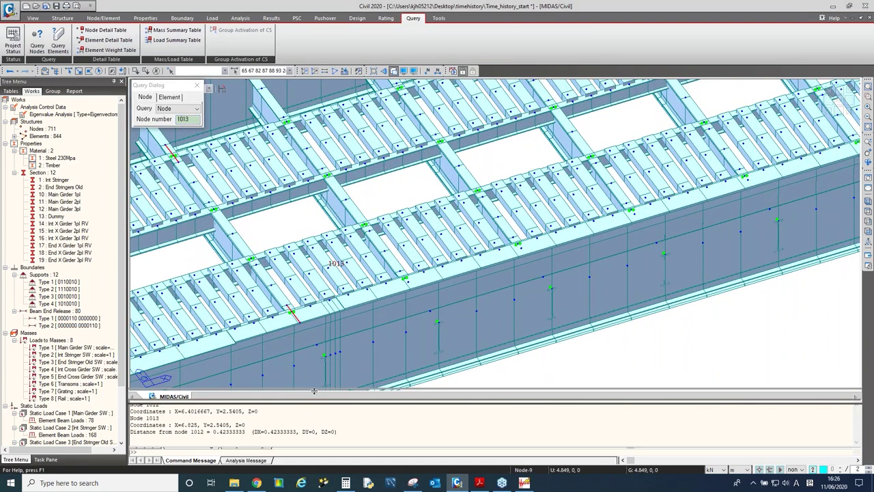
left_click_drag(213, 432, 232, 432)
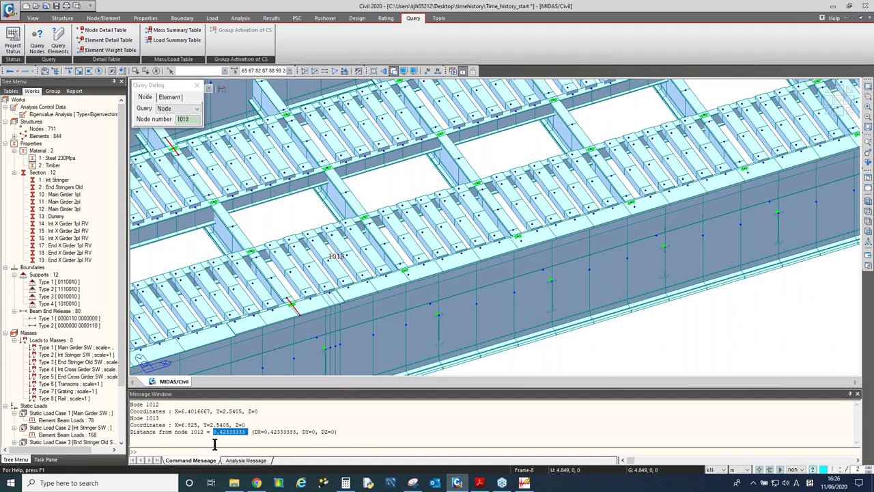
left_click_drag(167, 412, 130, 404)
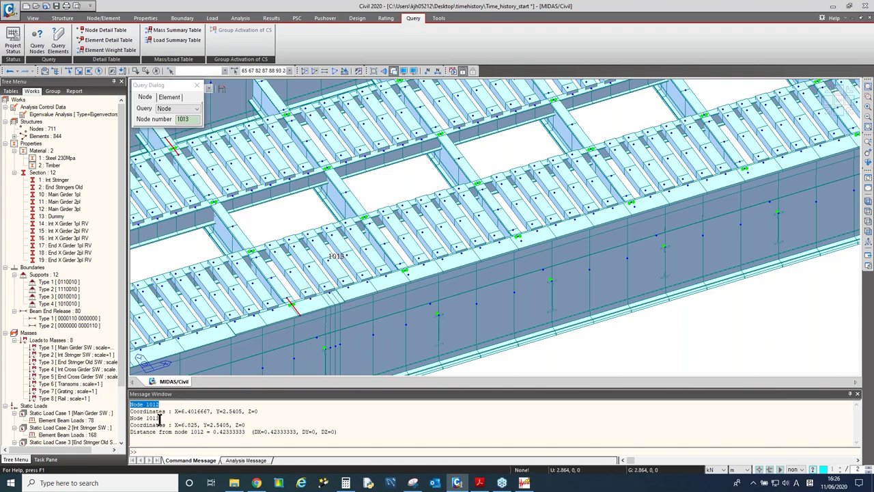
left_click_drag(162, 418, 127, 418)
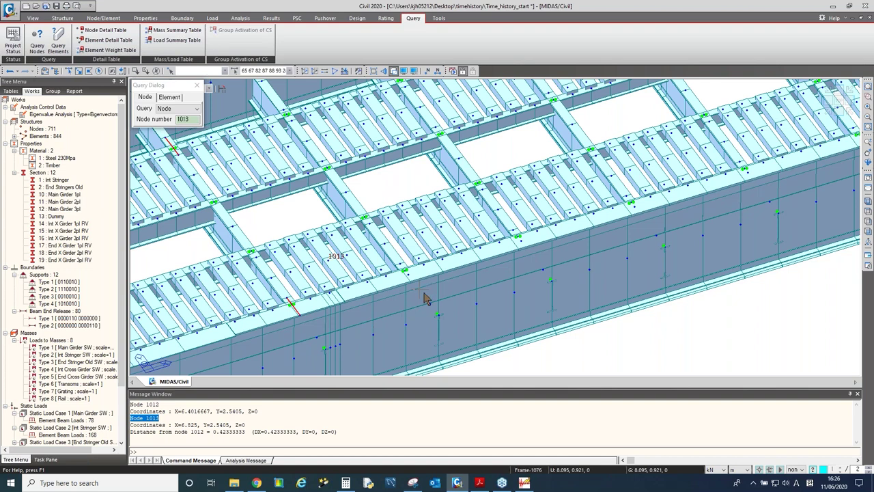
left_click_drag(246, 433, 213, 434)
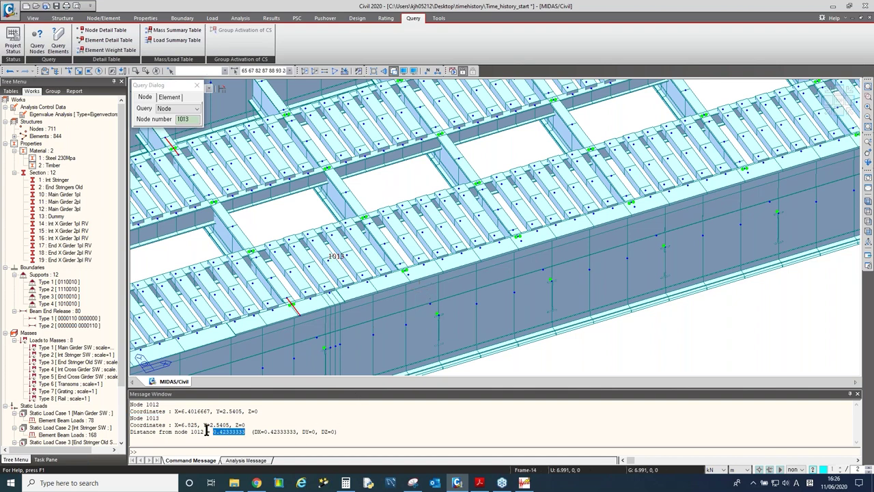
left_click_drag(130, 404, 183, 413)
left_click(244, 433)
Return to the train load generator and set the element size to 0.423 m, checking it against the queried node distance.
left_click(524, 483)
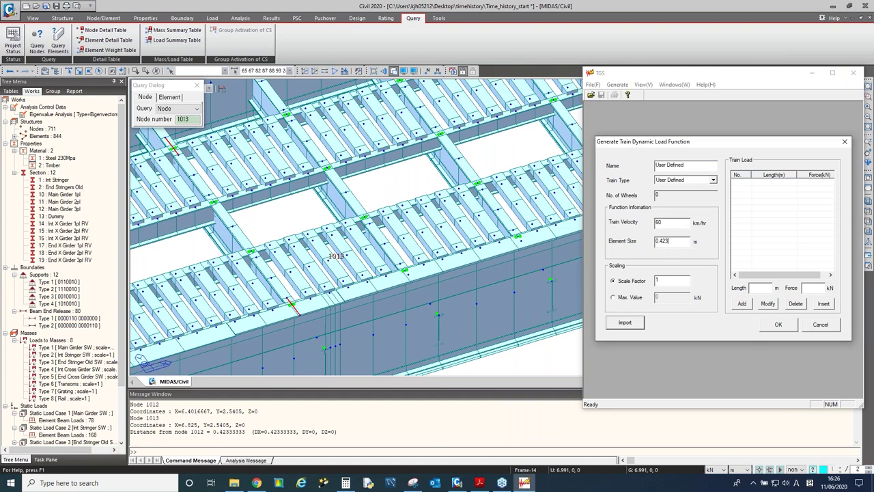
left_click(685, 241)
left_click(268, 432)
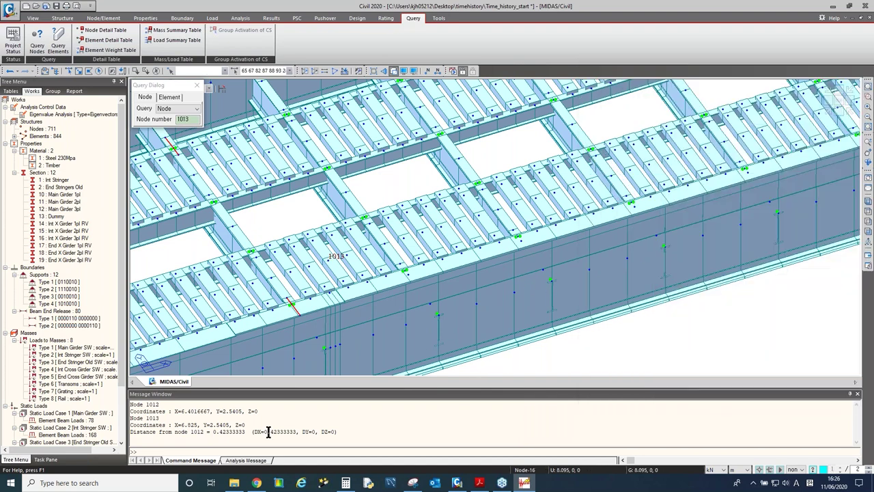
key("alt+Tab")
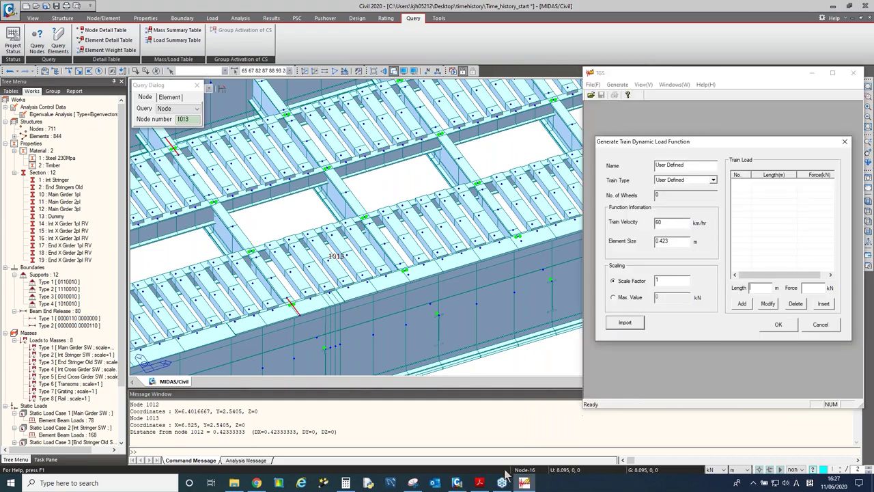
Find the example train model page in the PDF guide, tile it beside MIDAS Civil, close the node query and return to the train load generator.
left_click(480, 482)
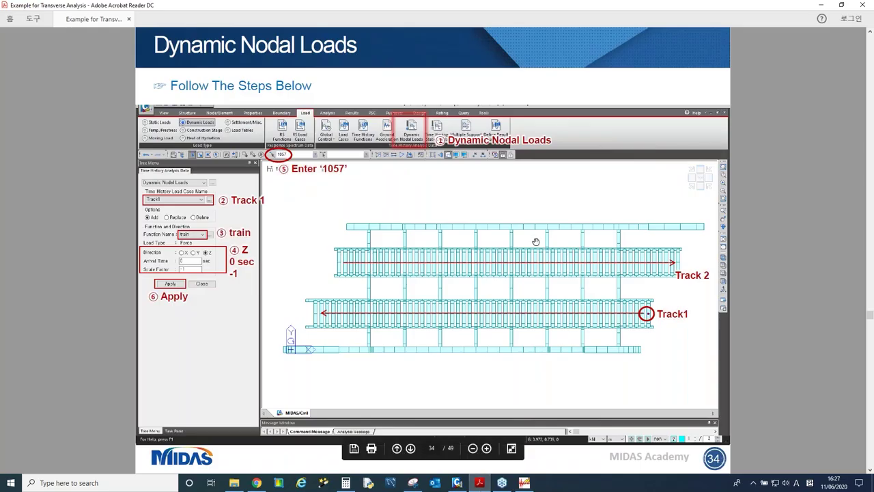
scroll(537, 244, "up", 8)
scroll(545, 268, "up", 7)
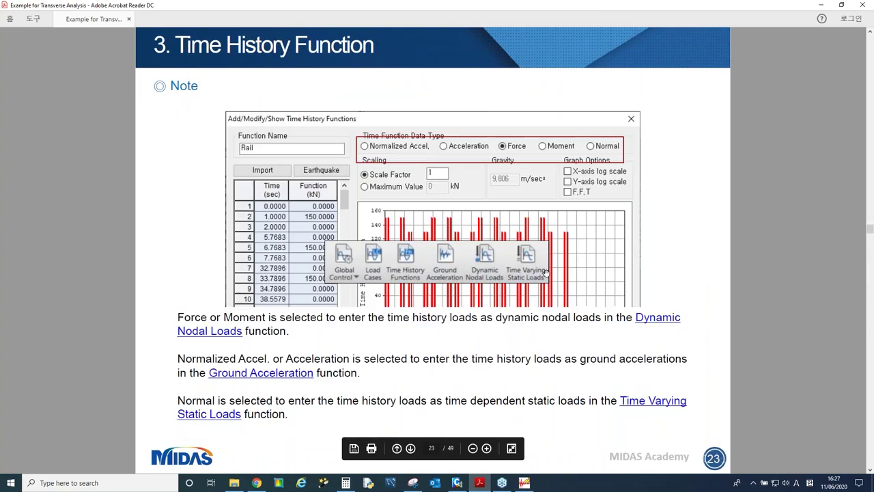
key("super+Down")
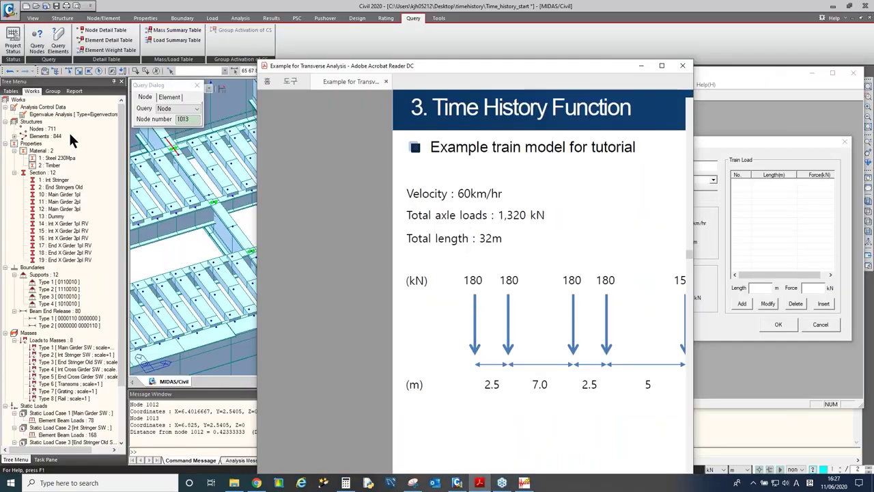
key("super+Left")
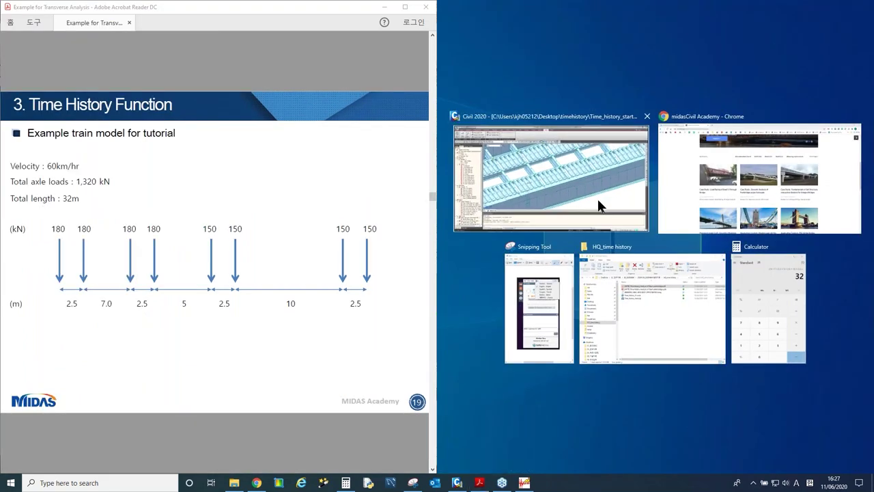
left_click(598, 199)
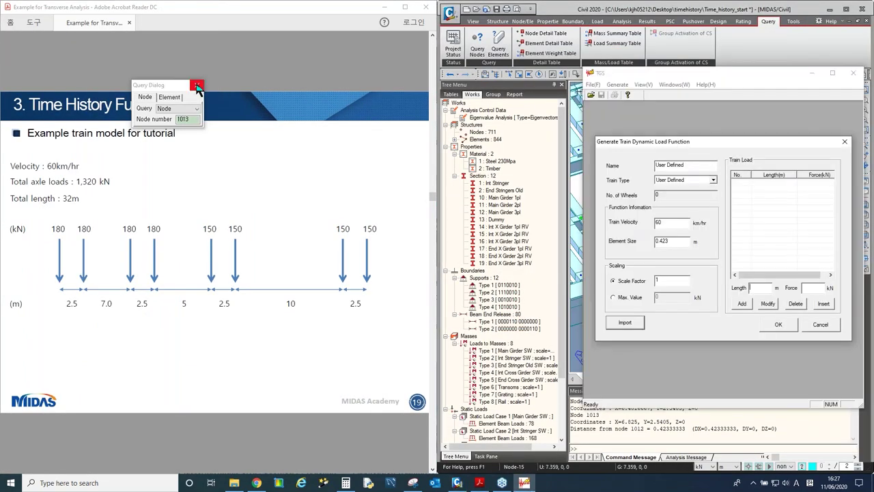
left_click(196, 84)
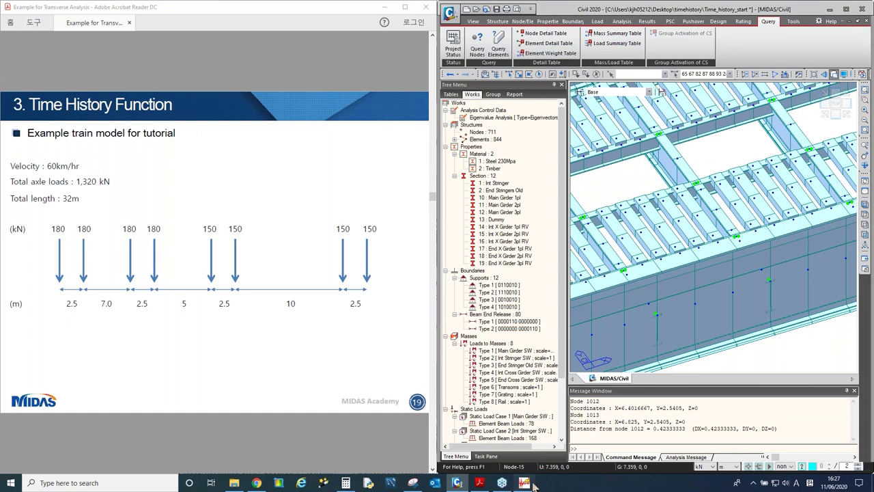
left_click(526, 483)
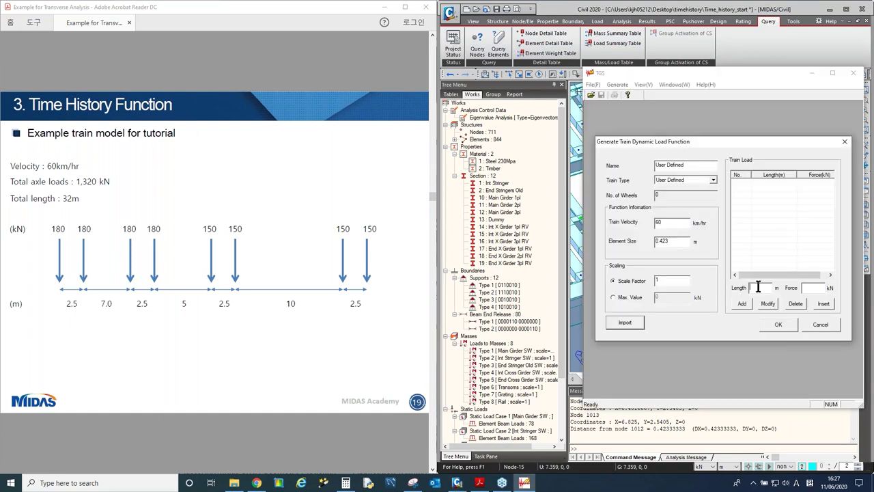
Add the first two axles to the train load: length 0 m with force 180 kN, and length 2.5 m with force 180 kN.
type("0")
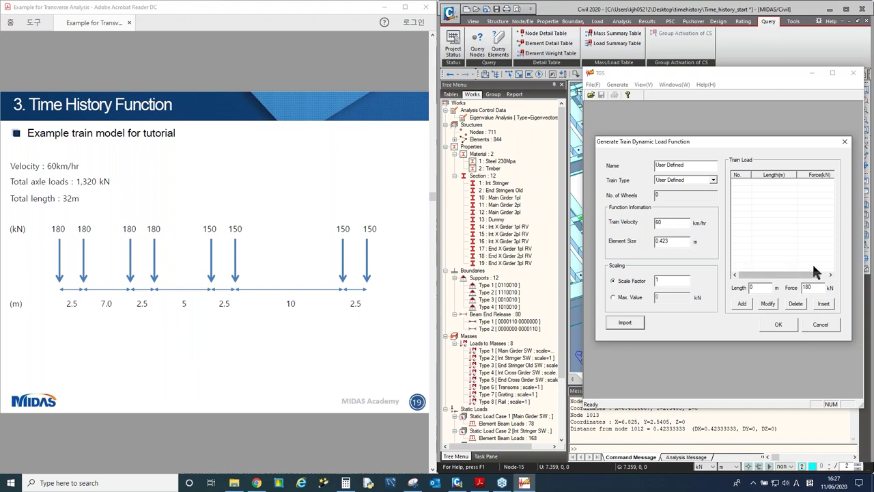
key("Tab")
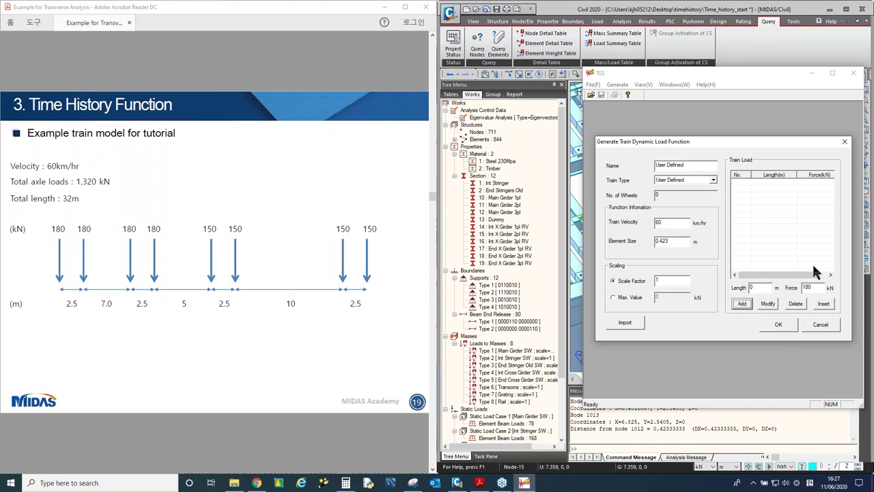
key("Return")
key("Tab")
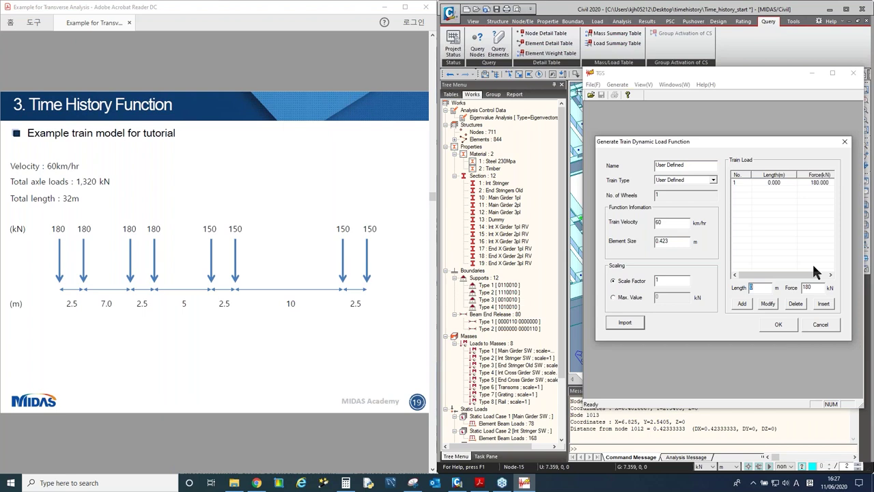
type("2.5")
key("Tab")
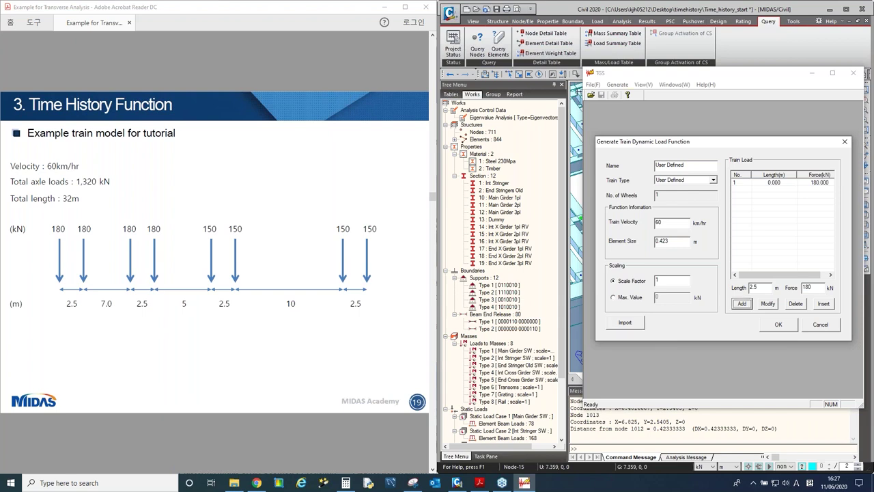
key("Return")
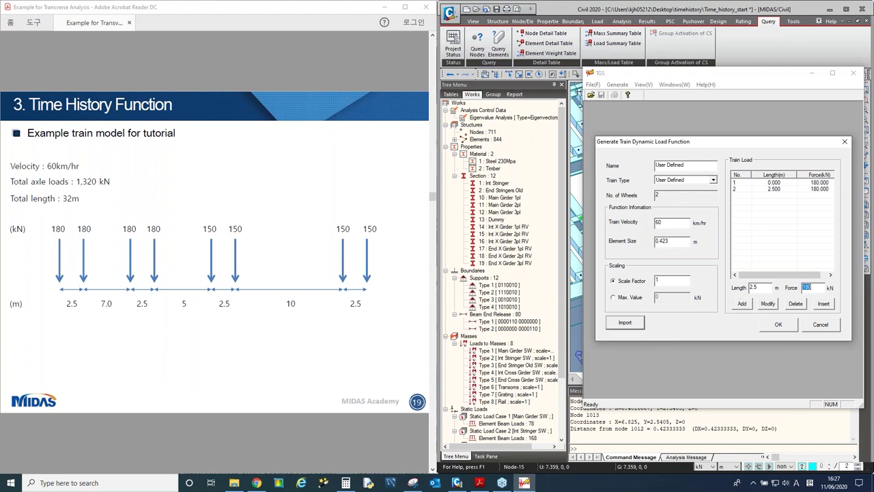
Add the third and fourth axles to the train load: length 7 m and length 2.5 m, both with force 180 kN.
key("shift+Tab")
type("7")
key("Tab")
key("Tab")
key("Return")
key("shift+Tab")
key("shift+Tab")
type("2.5")
key("Tab")
key("Tab")
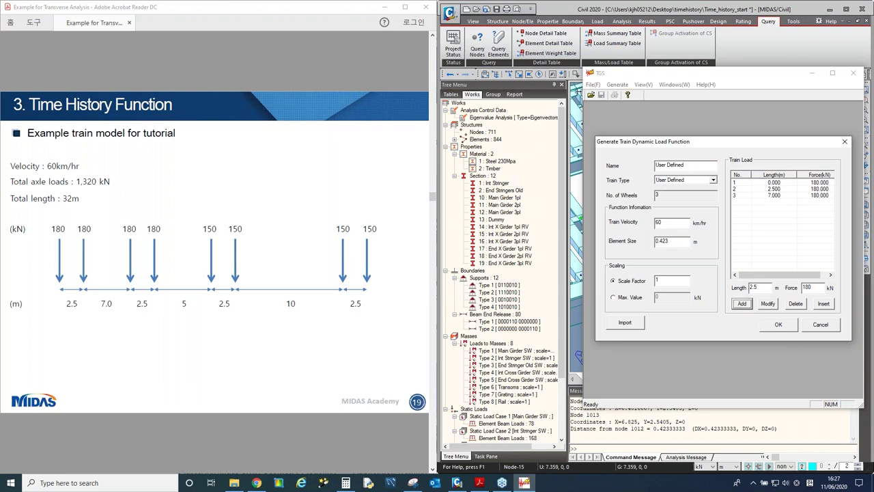
key("Return")
Add the fifth and sixth axles to the train load: length 5 m and length 2.5 m, both with force 150 kN.
key("shift+Tab")
key("shift+Tab")
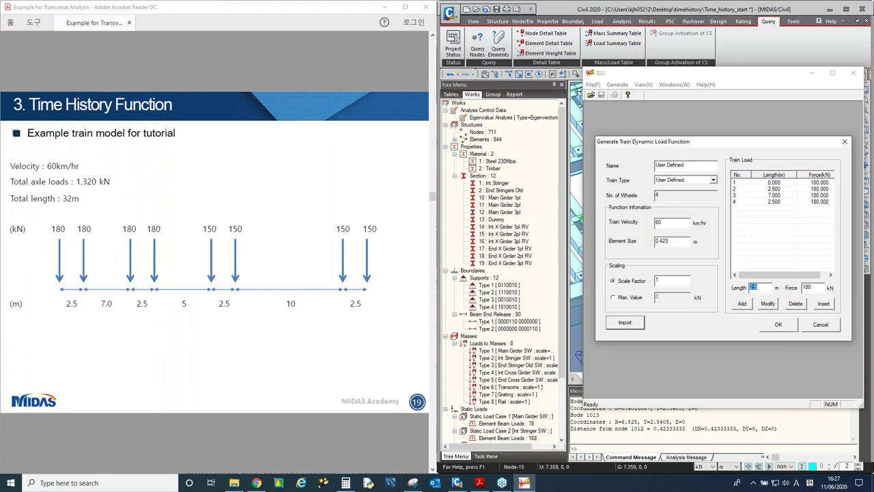
type("5")
key("Tab")
type("150")
key("Tab")
key("Return")
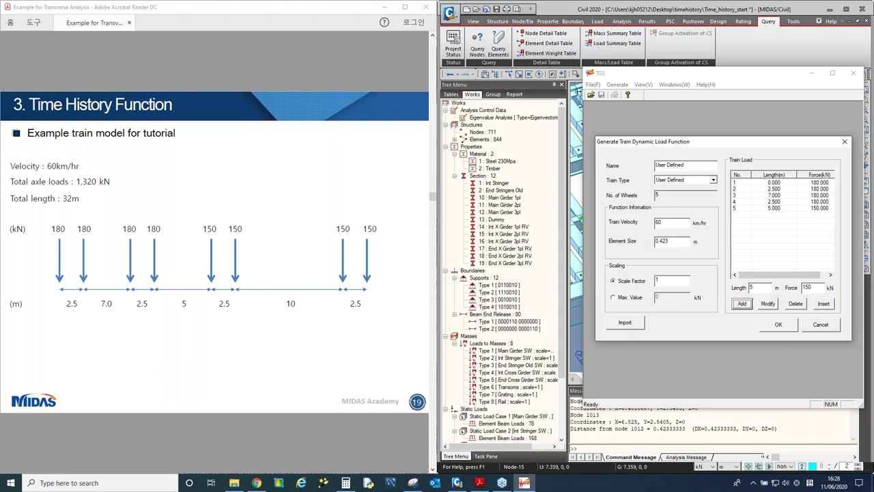
left_click(758, 287)
type("2.5")
key("Tab")
key("Tab")
key("Return")
Add the last two axles to the train load: length 10 m and length 2.5 m, both with force 150 kN.
left_click(754, 288)
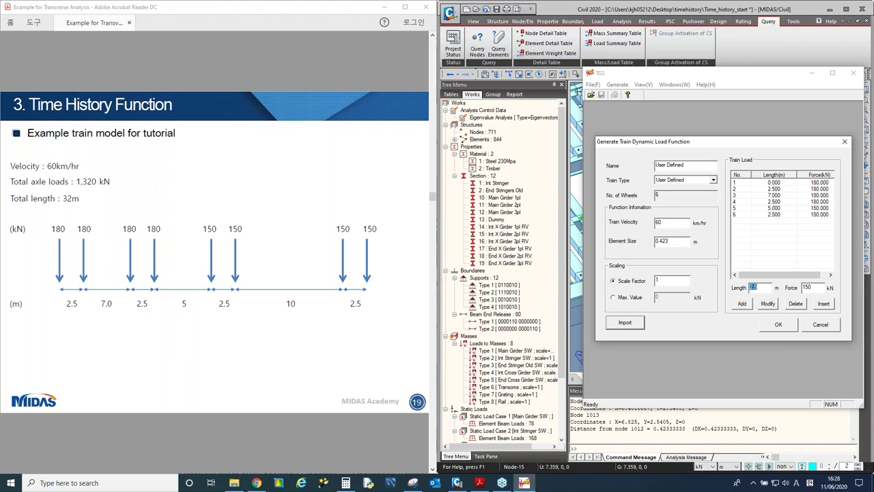
type("10")
key("Tab")
key("Tab")
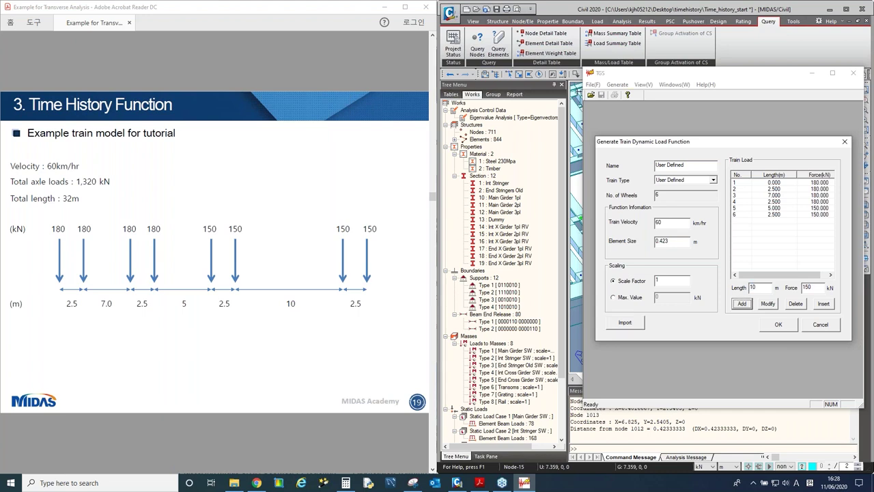
key("Return")
left_click(753, 287)
type("2.5")
key("Tab")
key("Tab")
key("Return")
Check the completed axle list, generate the train dynamic load function and maximize the window showing its graph.
left_click(814, 227)
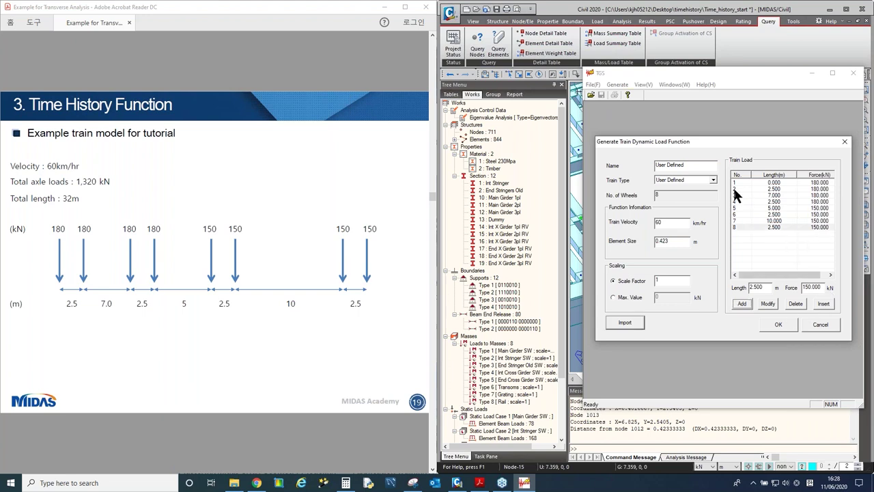
left_click(793, 322)
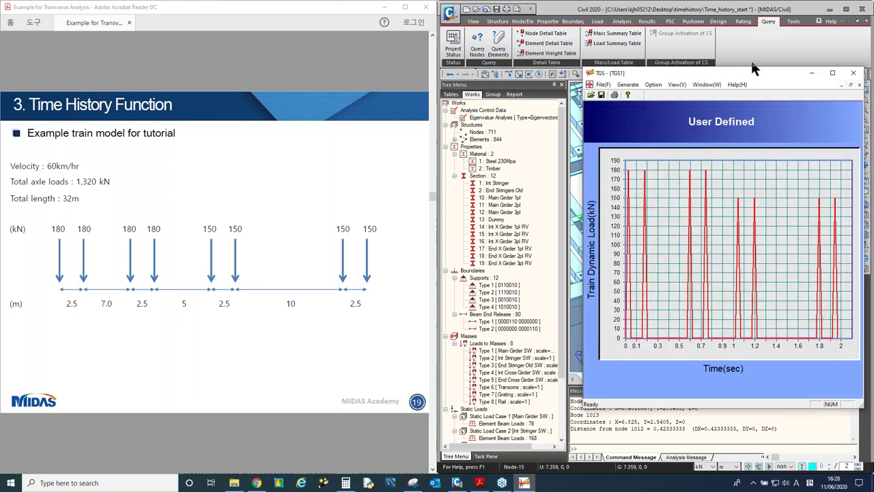
double_click(754, 71)
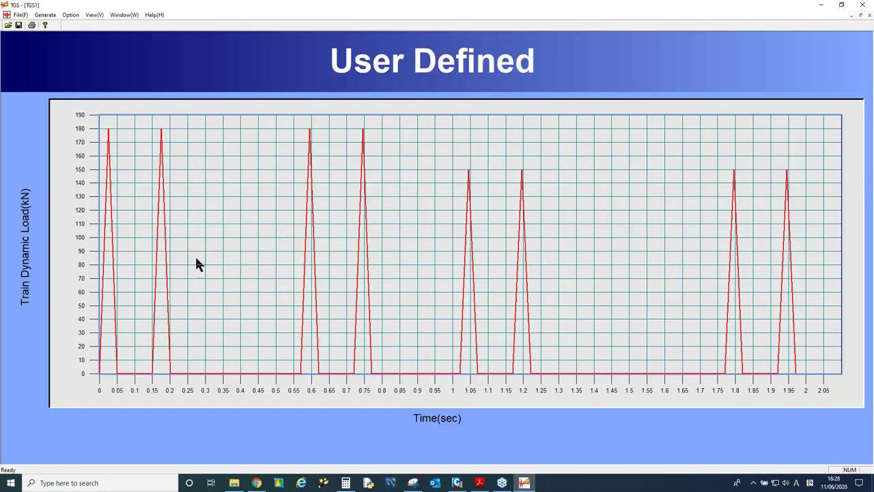
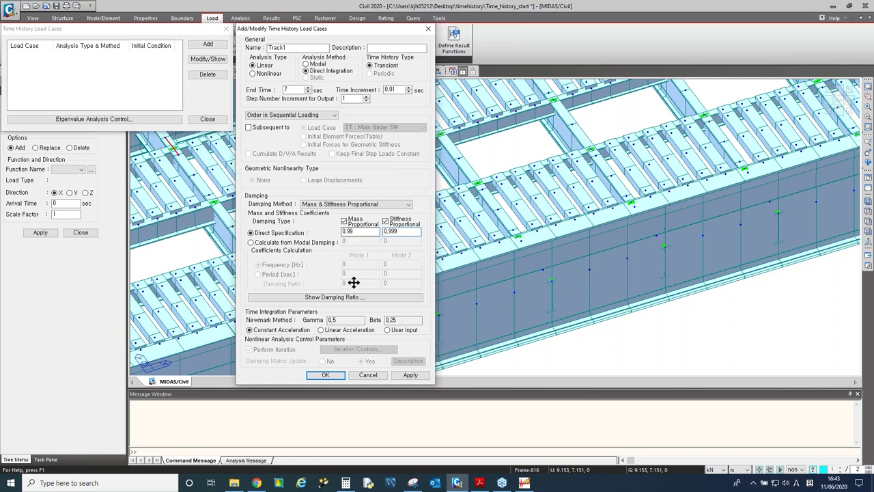
Set the mass proportional damping coefficient to 0.999 and add time history load case Track1, plus a second case with identical settings named Track2.
left_click(363, 232)
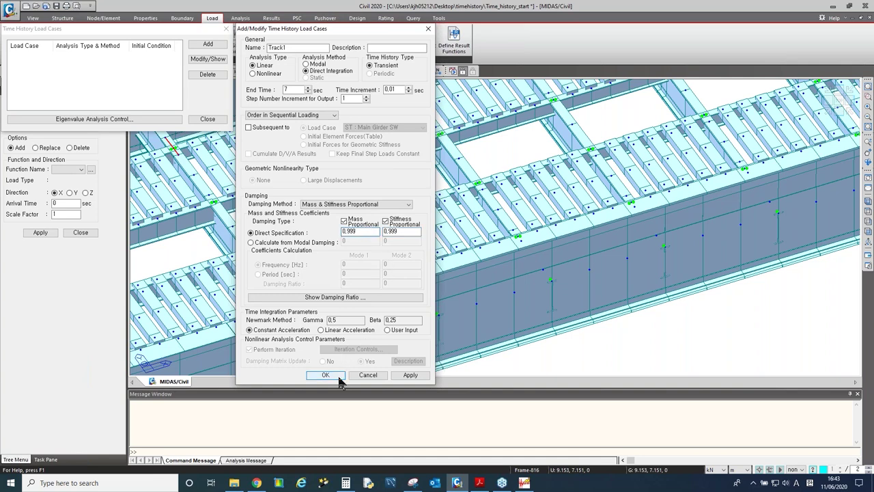
left_click(410, 375)
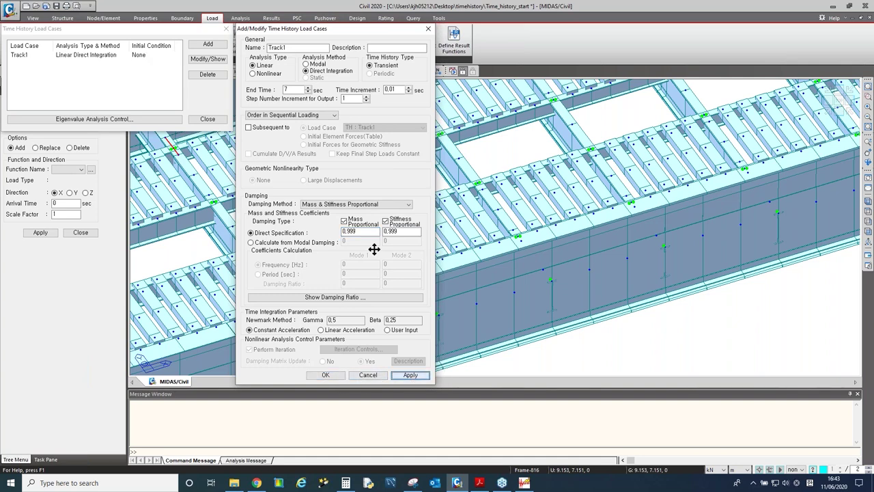
left_click_drag(285, 46, 317, 45)
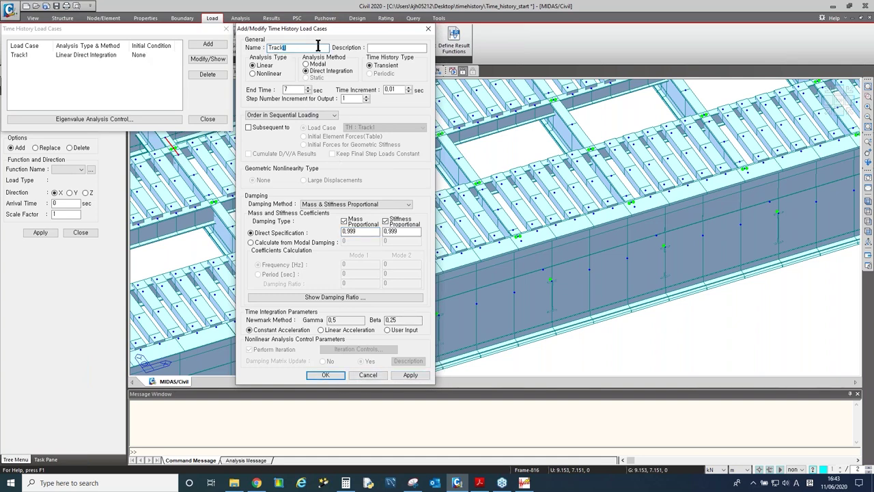
left_click(787, 290)
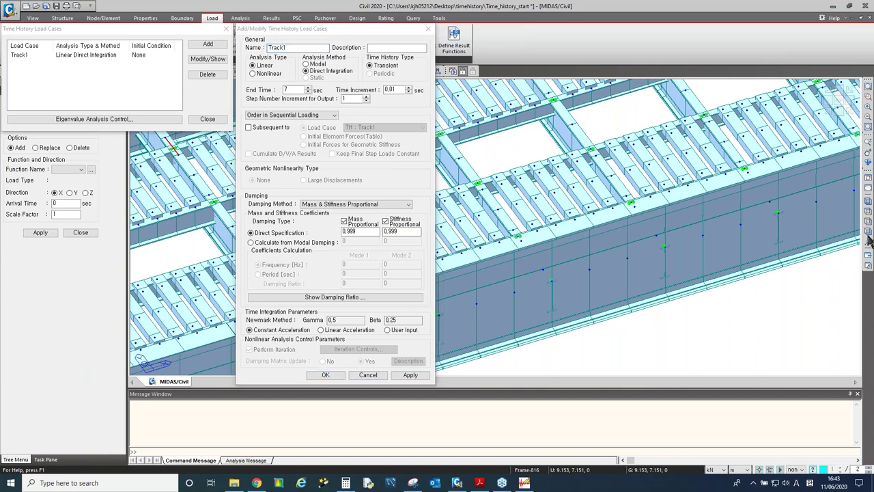
left_click(288, 47)
key("BackSpace")
type("2")
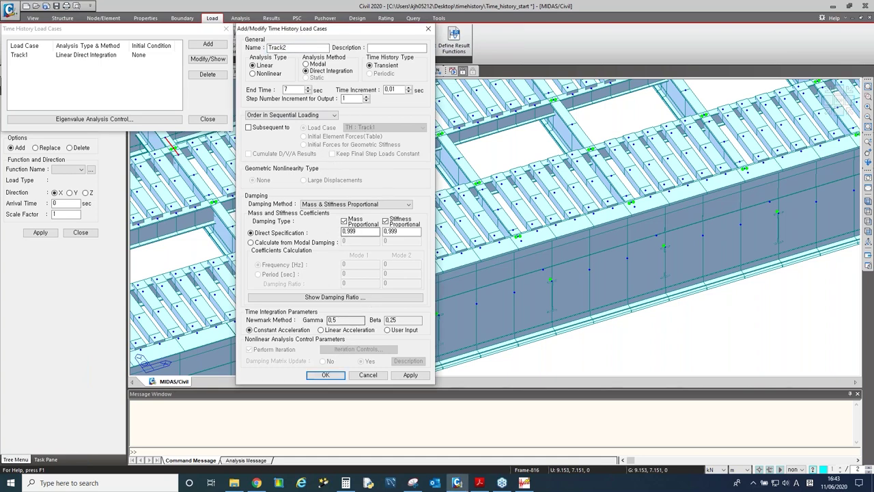
left_click(325, 375)
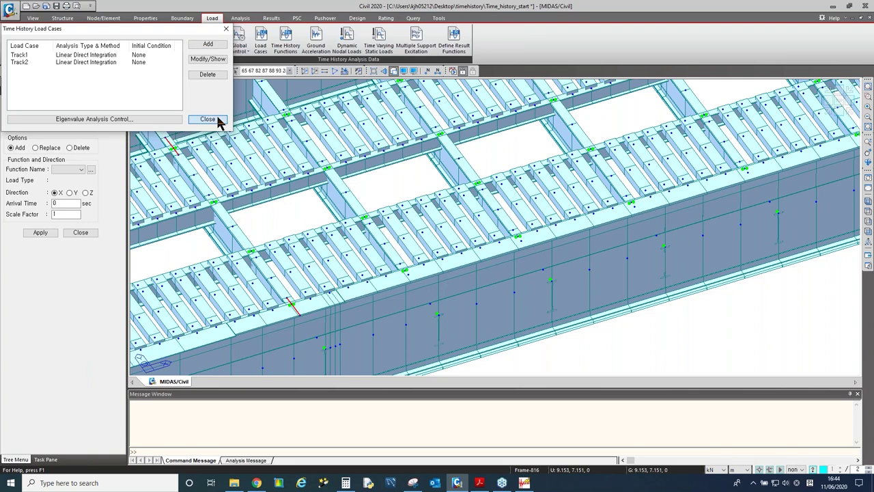
left_click(217, 118)
Open the time history function "train" and review its data and graph without changing it.
left_click(286, 41)
left_click(116, 56)
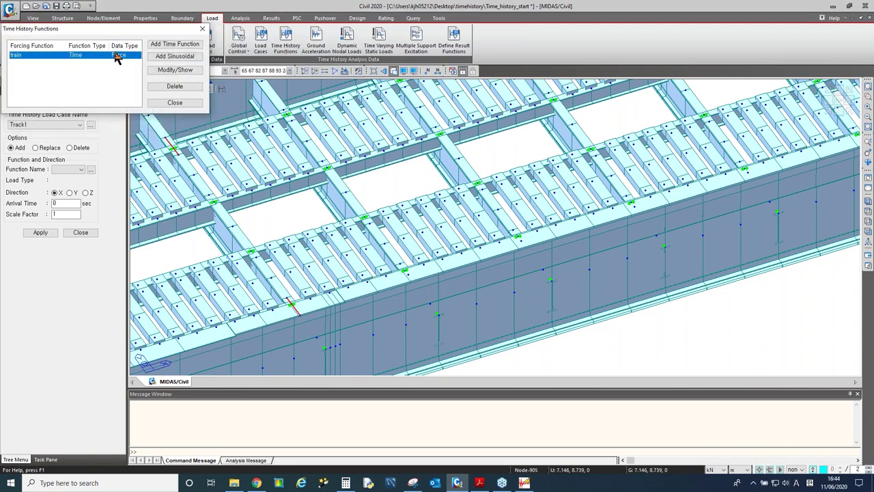
left_click(175, 70)
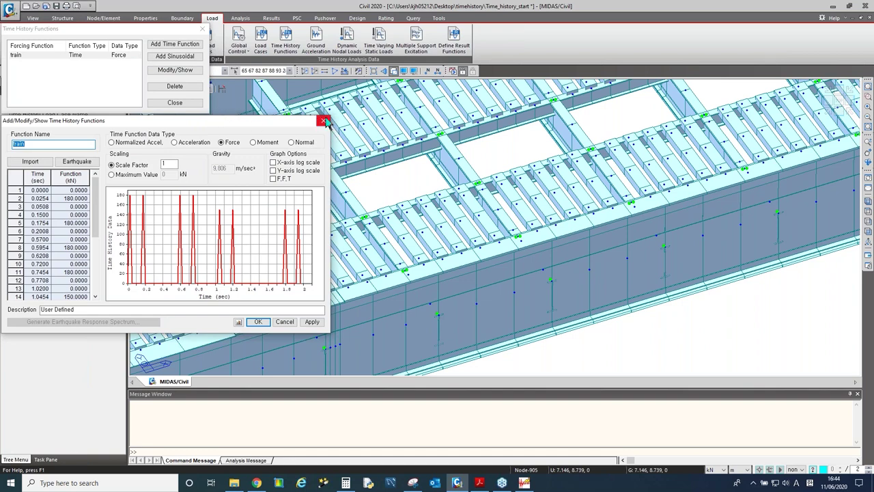
left_click(325, 121)
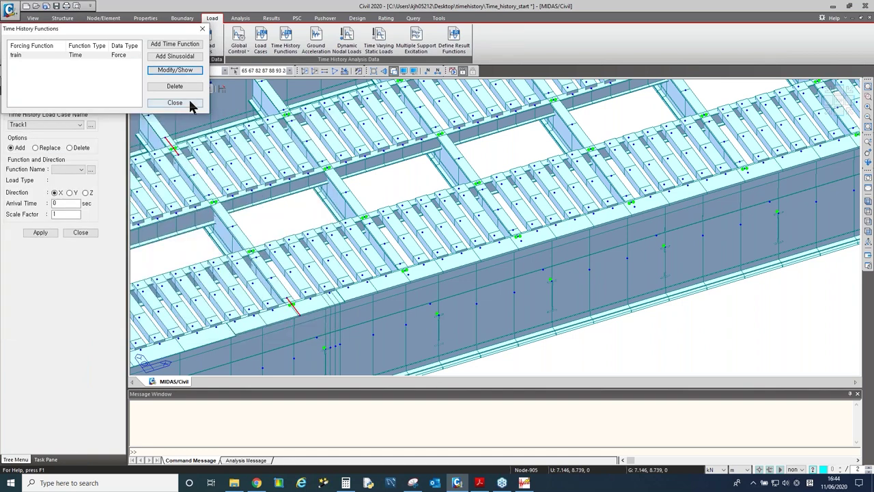
left_click(175, 102)
Open the Track2 time history load case, review its end time, time increment and damping settings, and leave it unchanged.
left_click(262, 48)
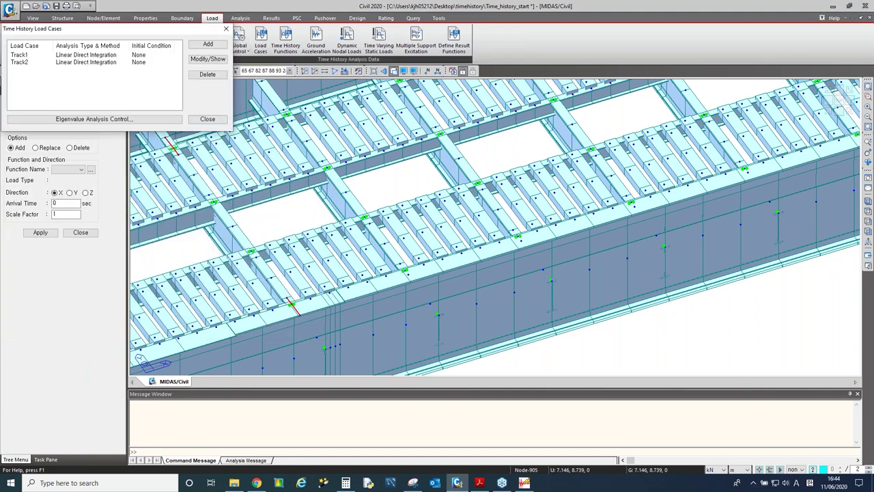
left_click(140, 62)
left_click(207, 59)
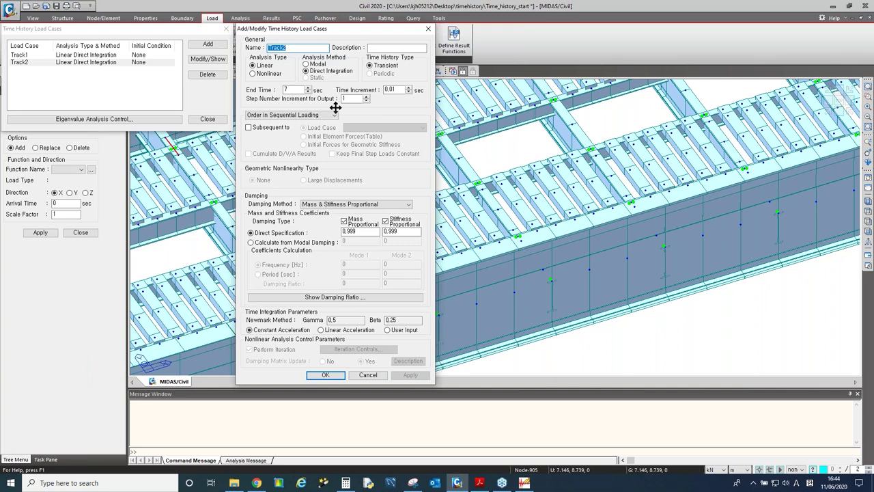
left_click(427, 29)
left_click(226, 29)
Switch to the PDF guide and examine the Dynamic Nodal Loads page, noting the Track 1 and Track 2 directions and load inputs.
scroll(272, 167, "up", 2)
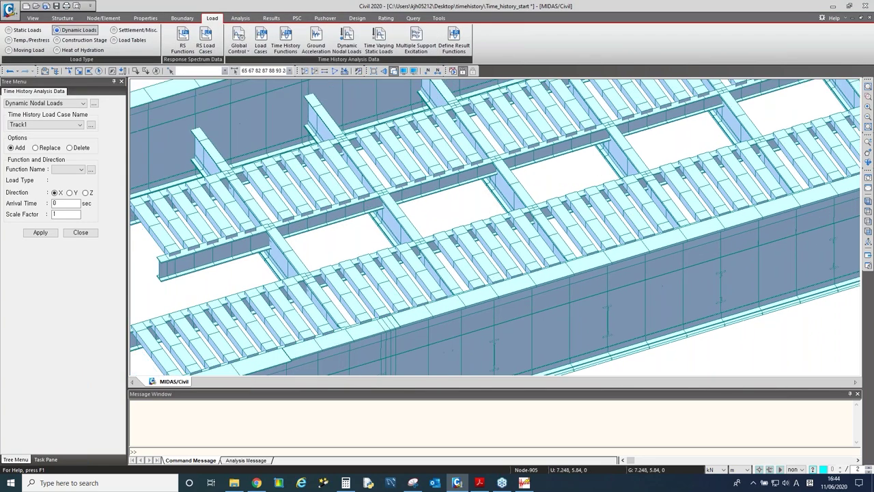
scroll(359, 196, "down", 5)
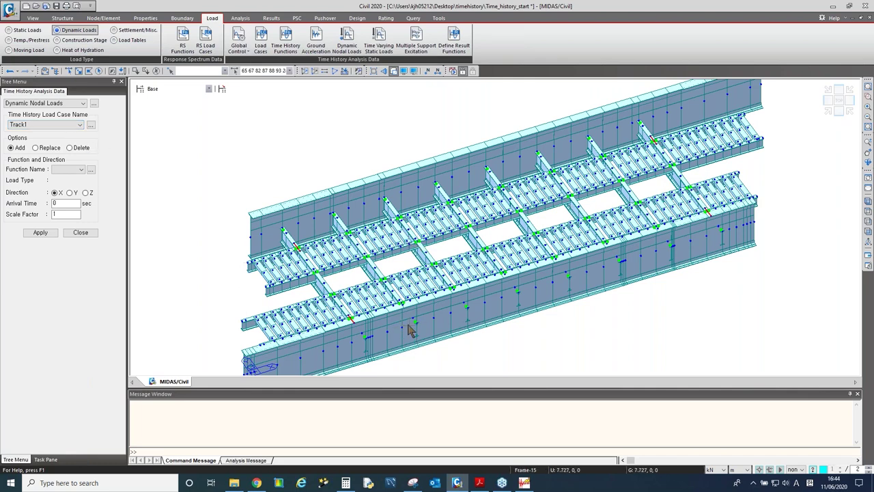
left_click(480, 484)
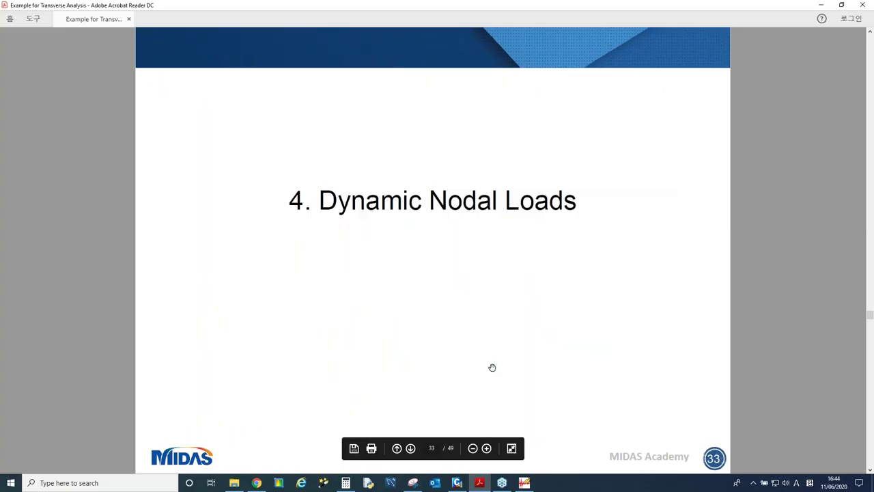
scroll(491, 367, "down", 2)
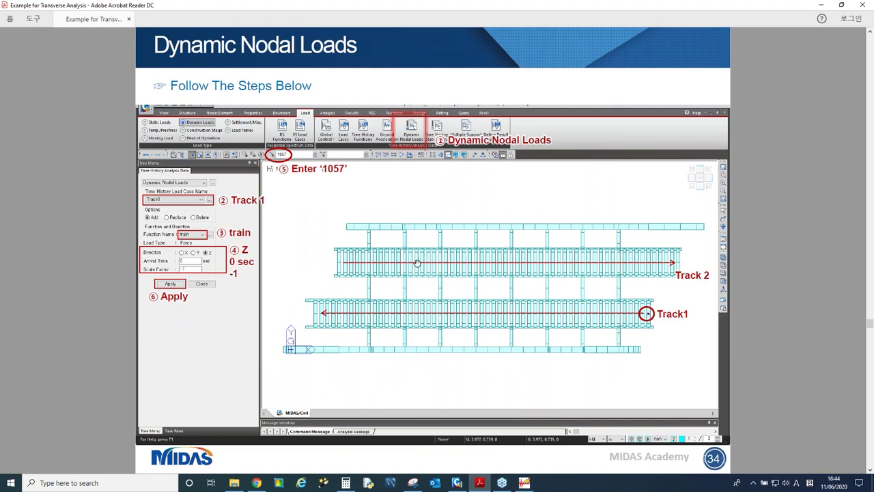
mouse_move(329, 242)
left_mouse_down()
mouse_move(370, 267)
mouse_move(716, 286)
left_mouse_up()
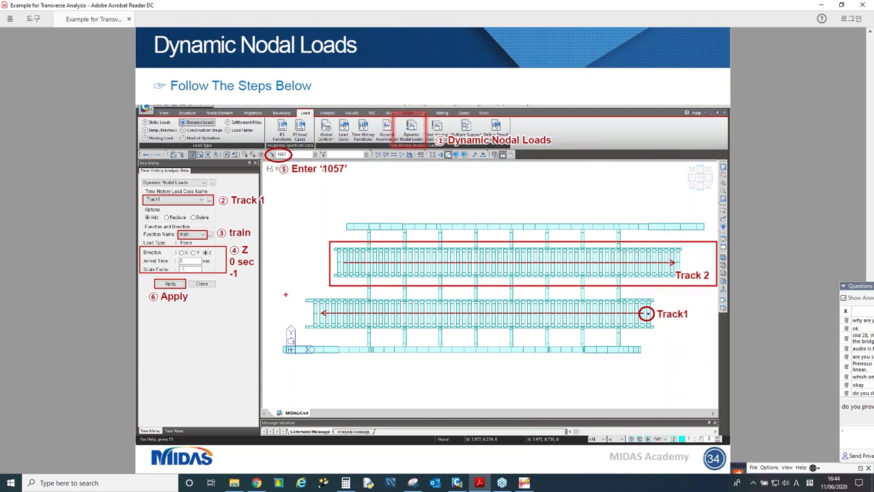
left_click_drag(298, 291, 695, 337)
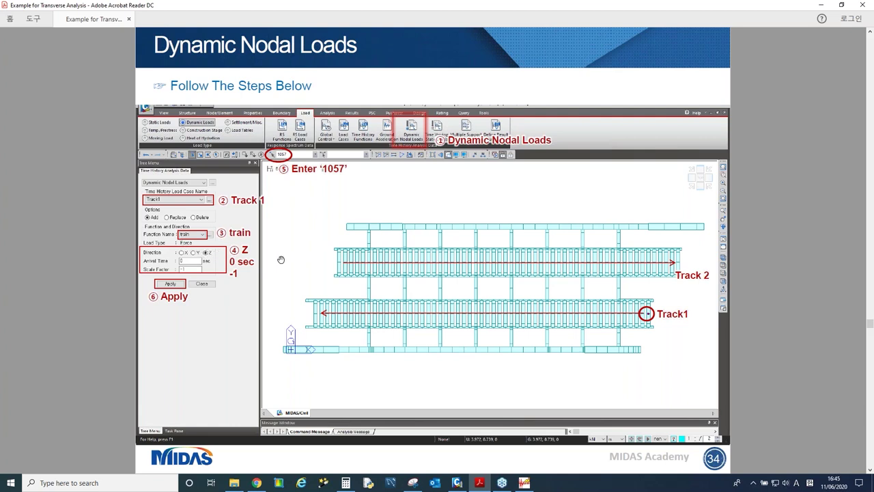
Return to MIDAS Civil, enter node 1057 for selection and choose Track1 as the load case for the dynamic nodal loads.
key("alt+Tab")
middle_click_drag(517, 196, 497, 217, "ctrl")
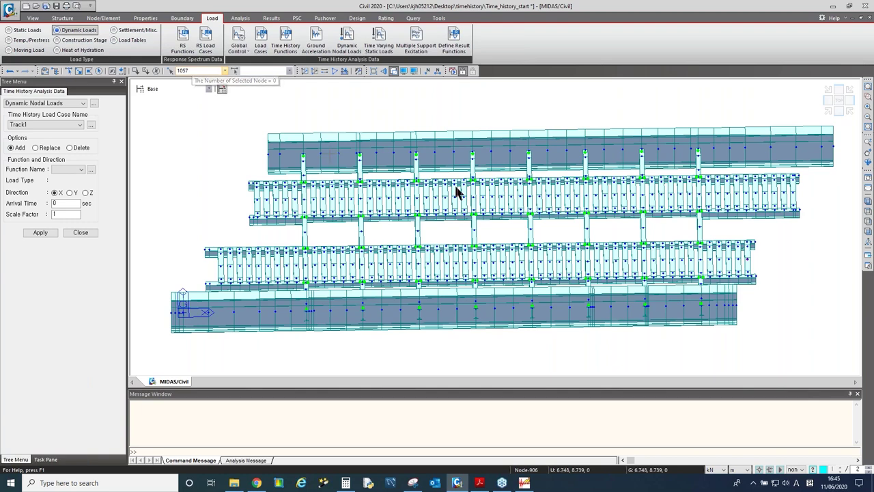
left_click(69, 70)
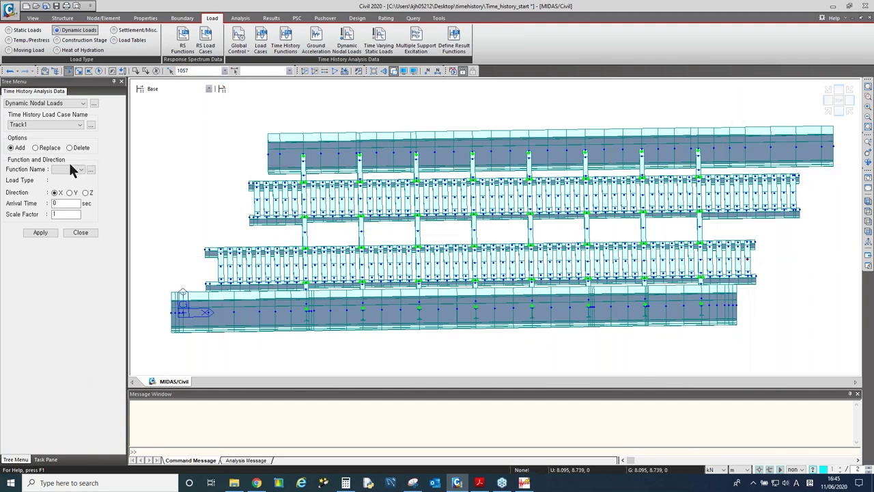
left_click(52, 125)
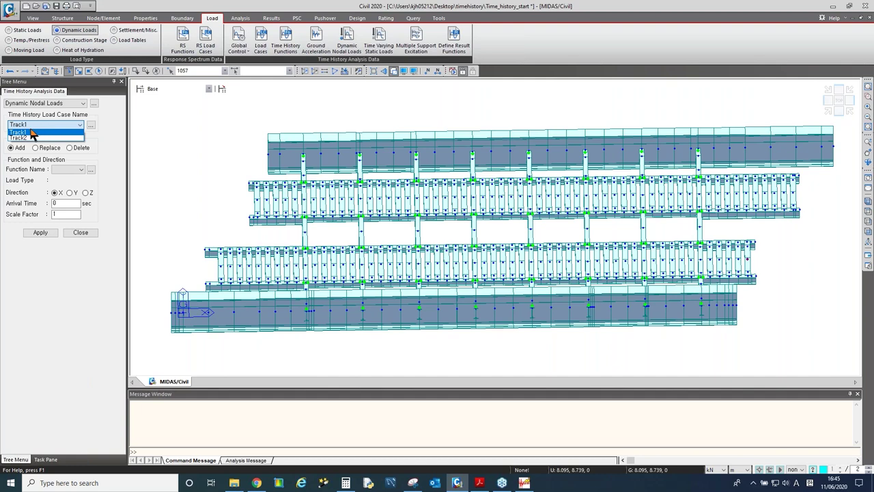
left_click(32, 132)
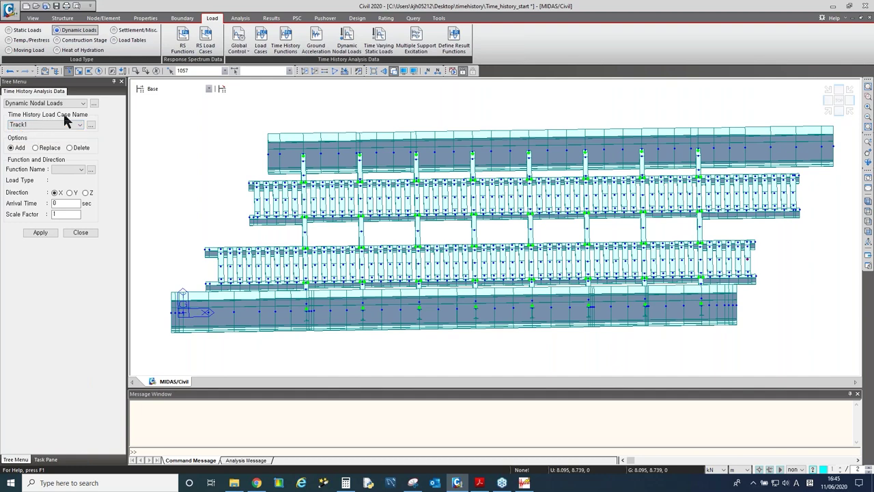
Use the function "train" for the dynamic nodal load and review its time-force graph.
left_click(91, 170)
left_click(121, 55)
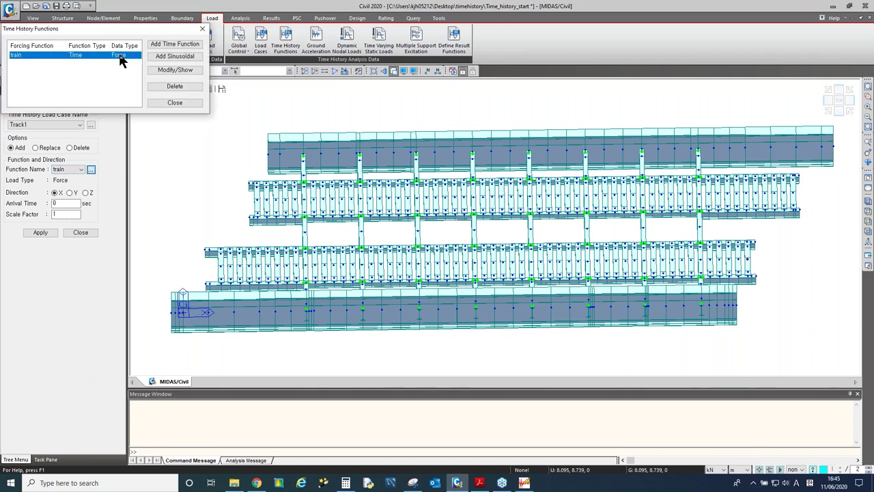
left_click(156, 71)
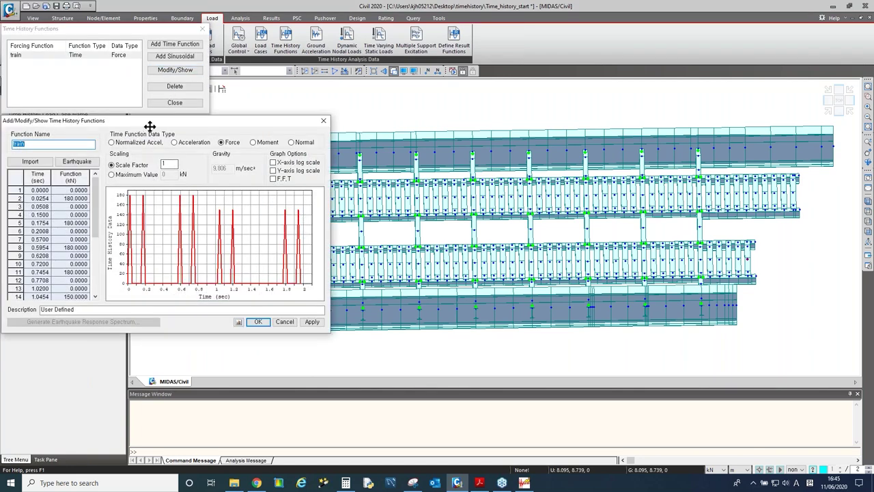
left_click(323, 120)
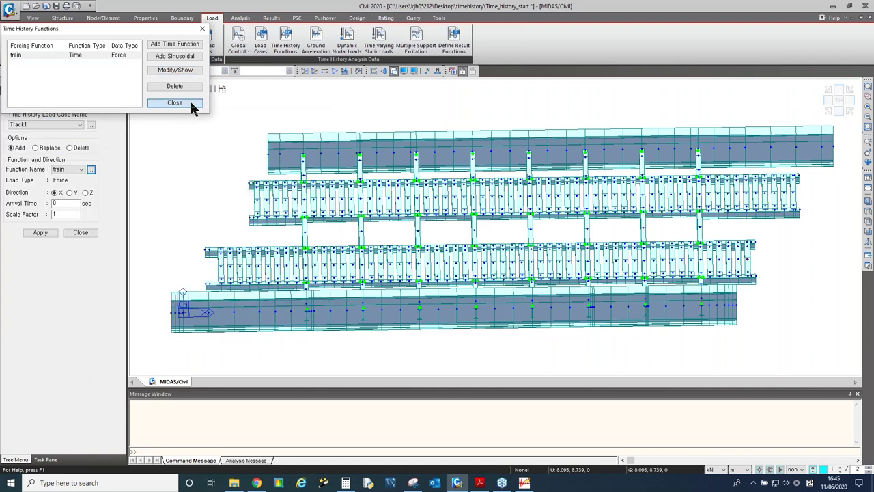
left_click(188, 102)
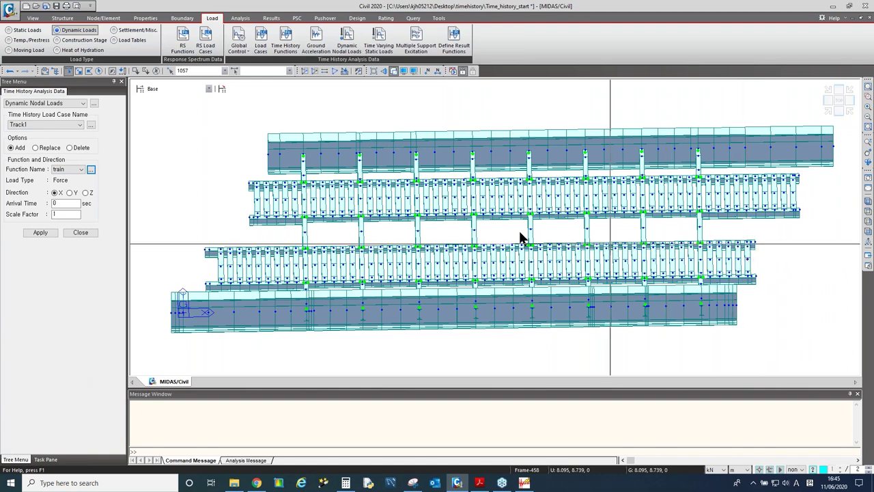
Apply the train load to node 1057 in the Z direction with arrival time 0 sec and scale factor -1.
left_click(85, 192)
double_click(58, 214)
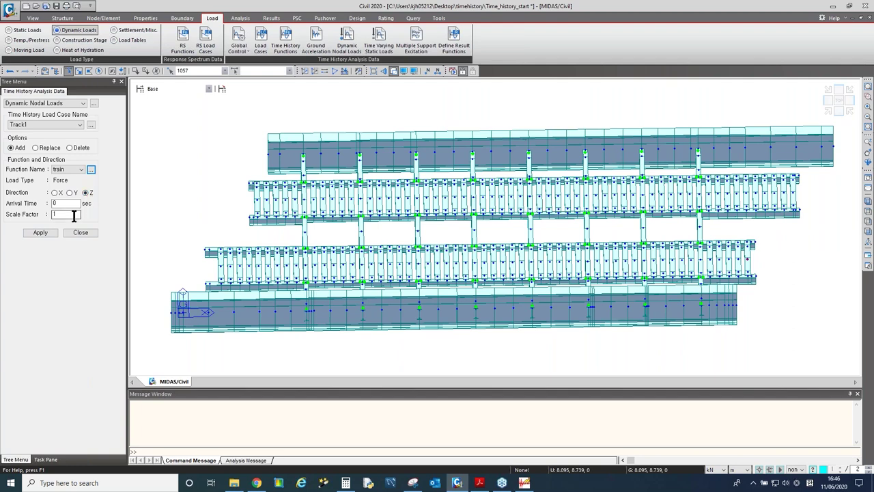
type("-1")
left_click(75, 203)
left_click(41, 233)
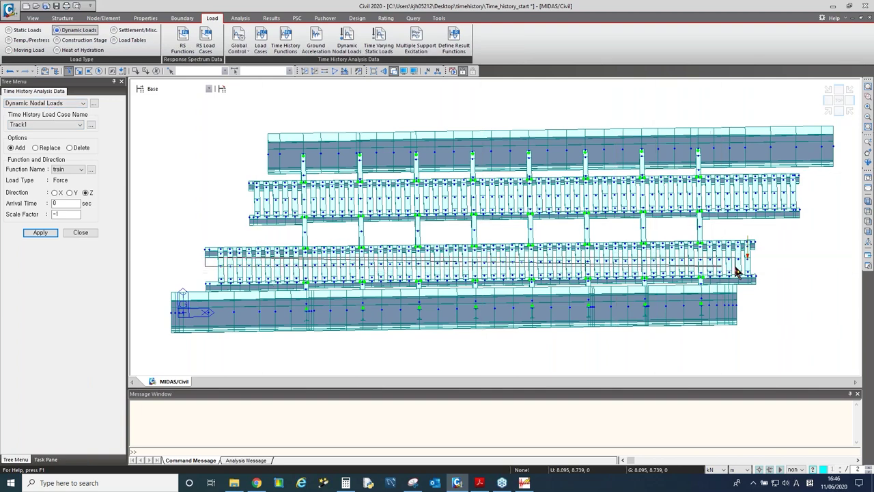
Select the line of nodes 1001 to 1057 along the centre of Track 1.
left_click_drag(760, 259, 204, 253)
left_click_drag(773, 267, 212, 270)
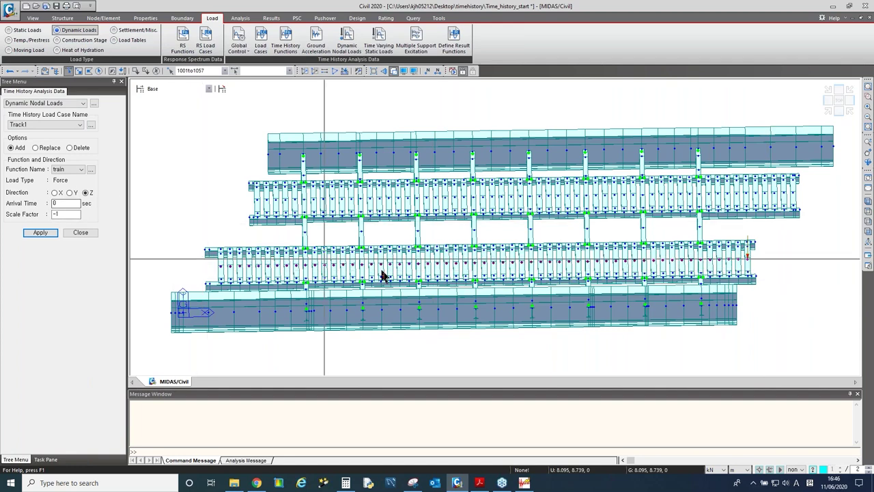
double_click(57, 202)
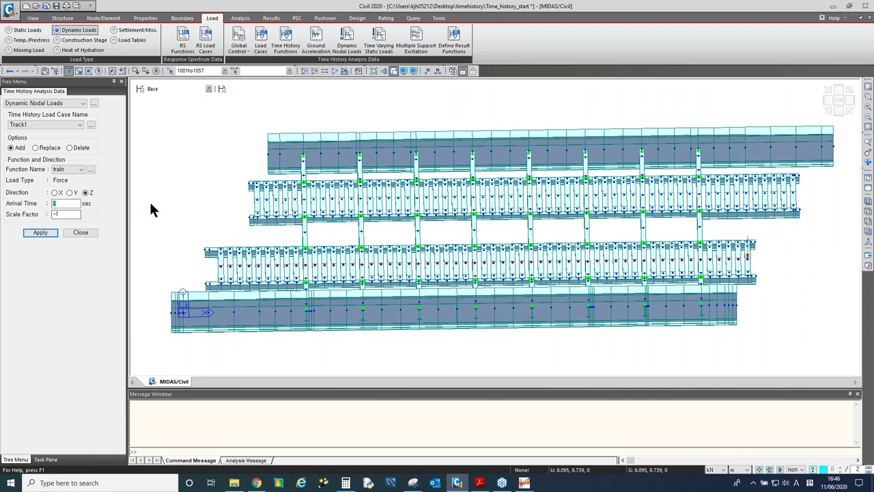
Open the dynamic nodal loads table and select the whole load row for node 1057.
left_click(94, 104)
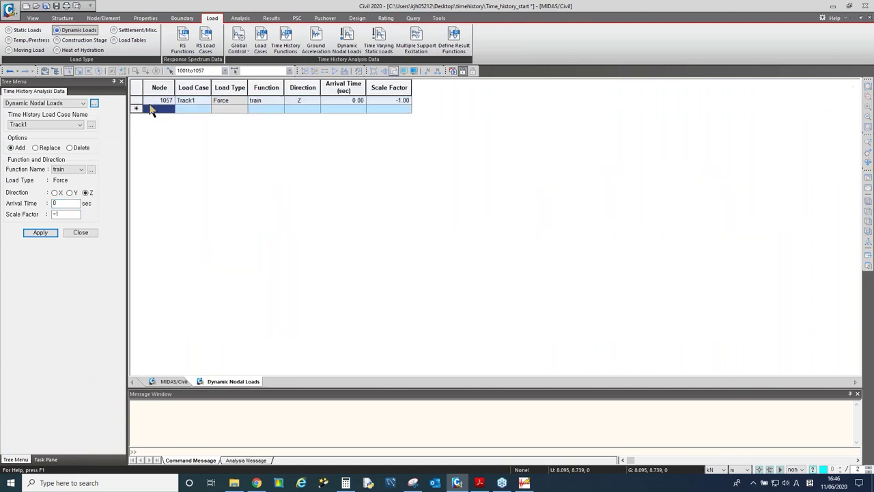
left_click(163, 102)
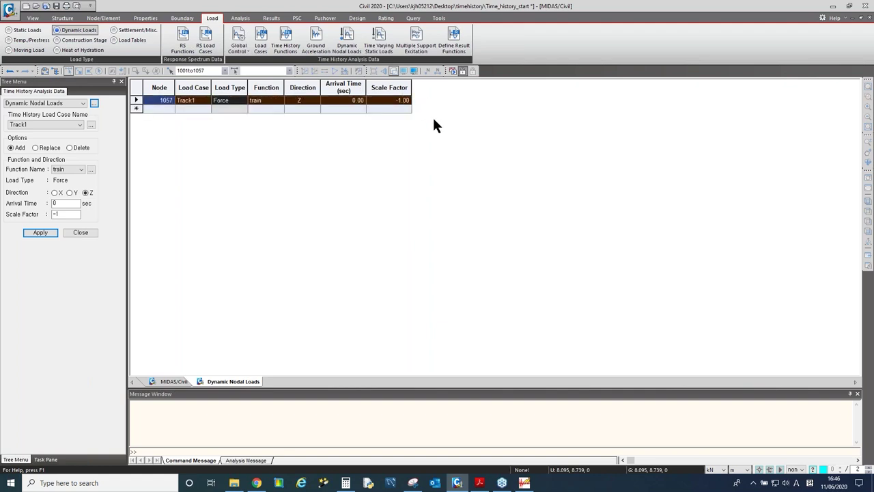
left_click(157, 102)
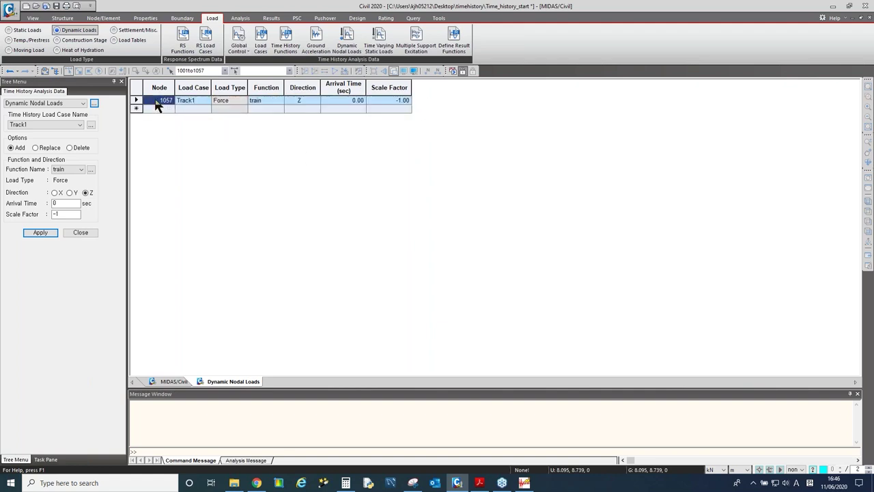
left_click_drag(157, 102, 416, 101)
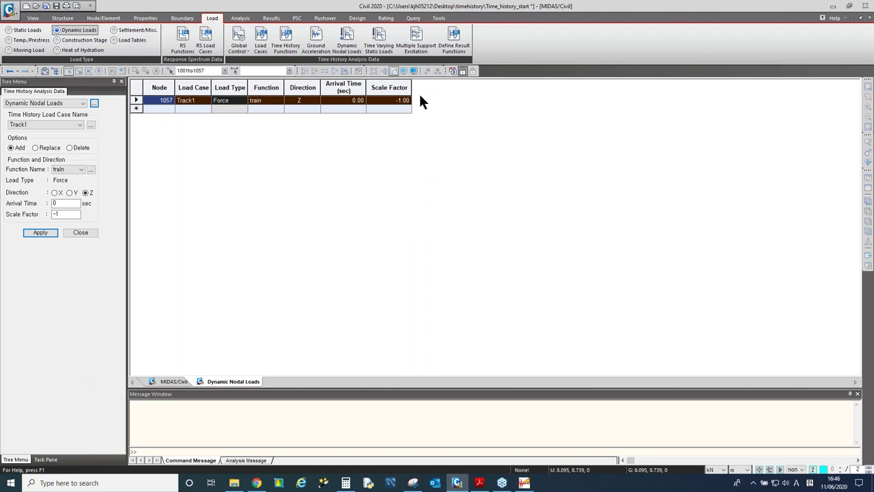
Find and launch Excel.
left_click(91, 482)
type("ex")
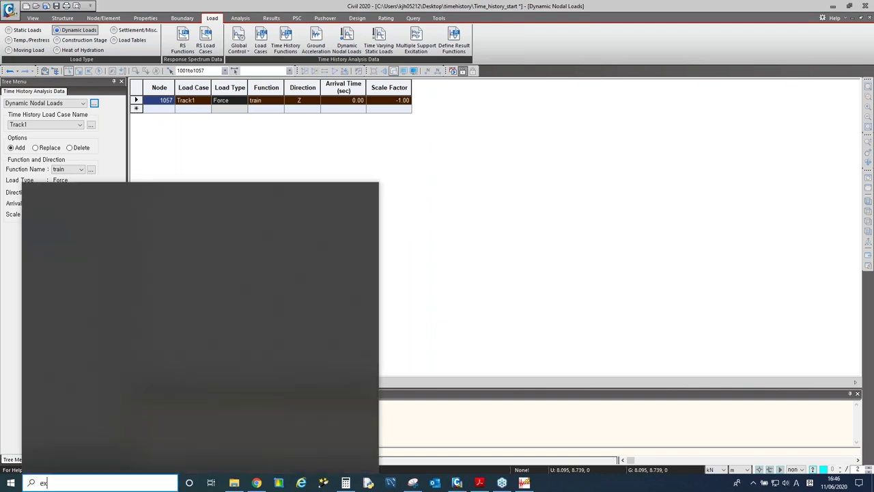
type("cel")
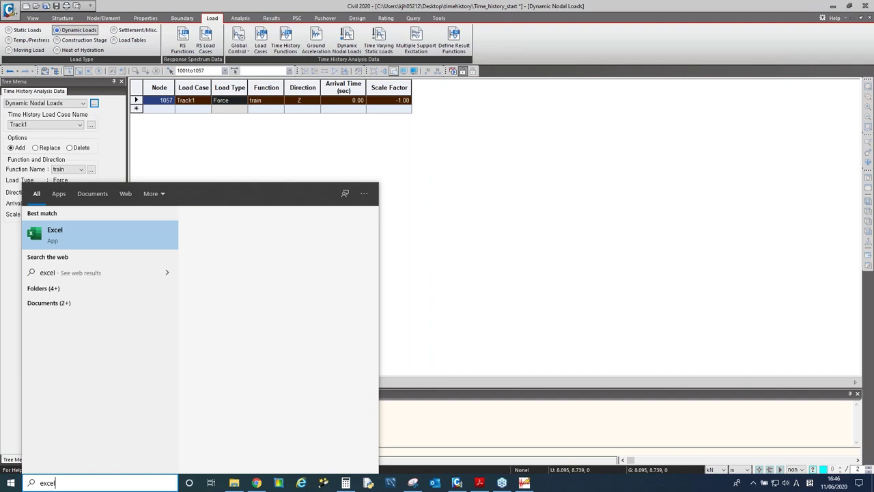
key("Return")
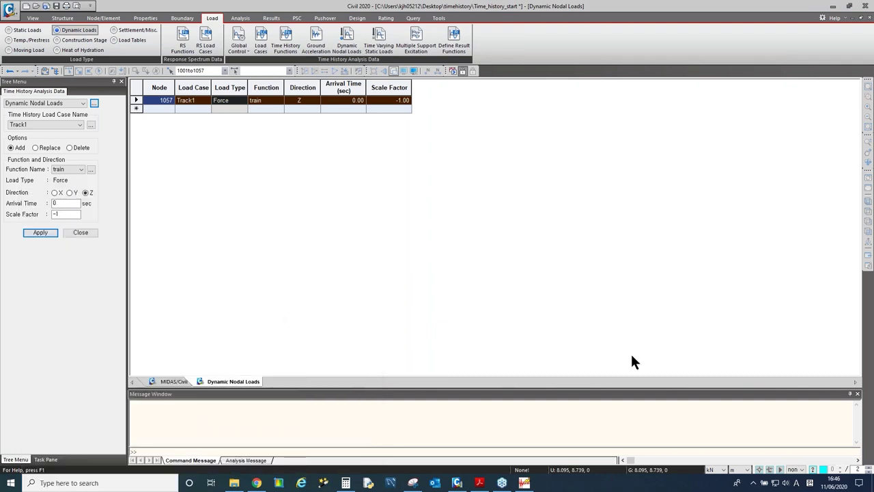
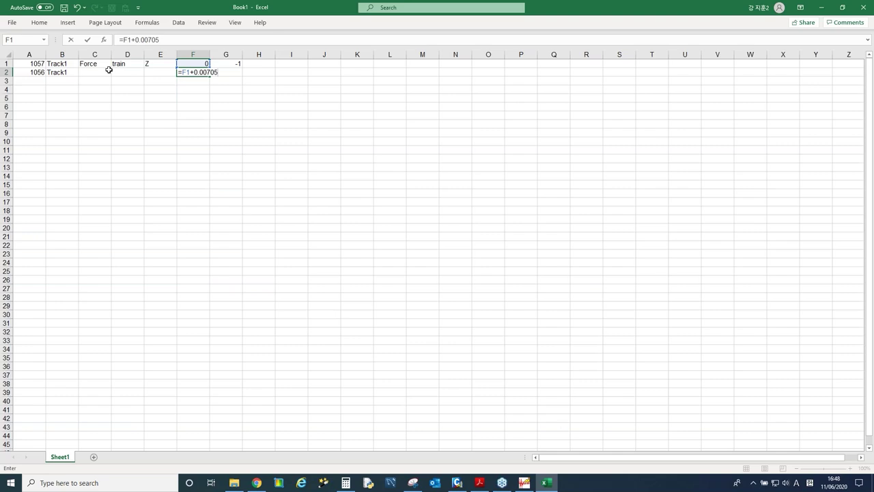
Complete the node 1056 row with scale factor -1 and copy Force, train and Z from the row above.
left_click(235, 71)
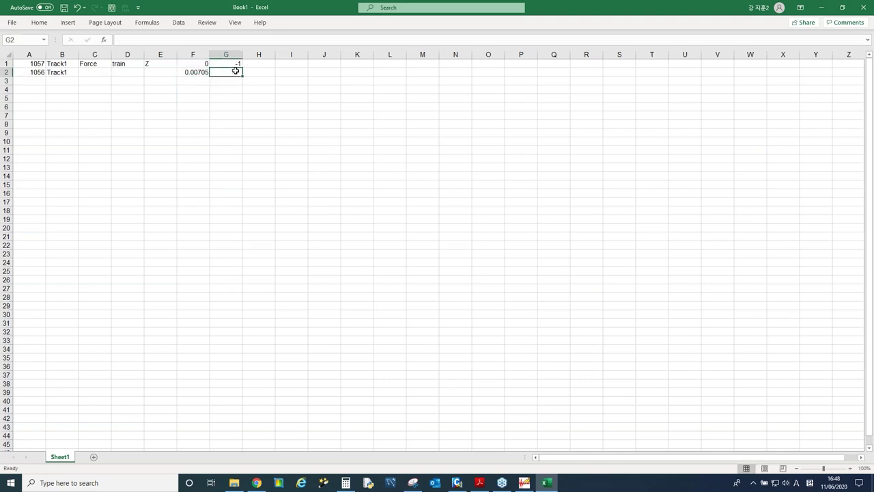
type("-1")
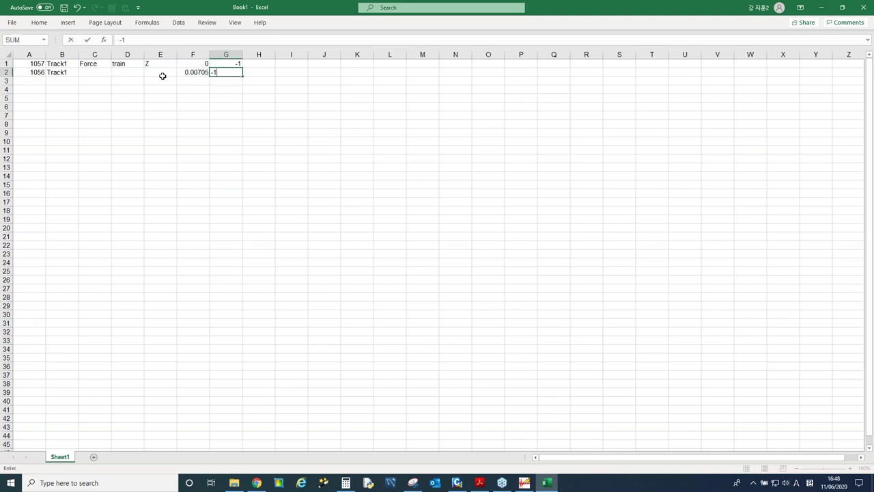
left_click(163, 77)
left_click_drag(25, 63, 156, 66)
key("ctrl+c")
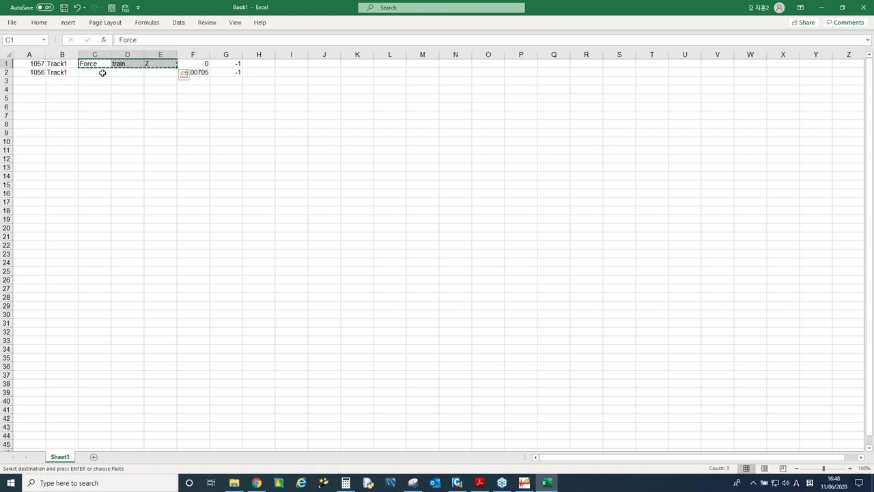
left_click_drag(102, 72, 161, 73)
key("ctrl+v")
Fill the first two load rows down to row 22 and extend the node numbers down to 1001 in row 57.
left_click_drag(33, 63, 236, 247)
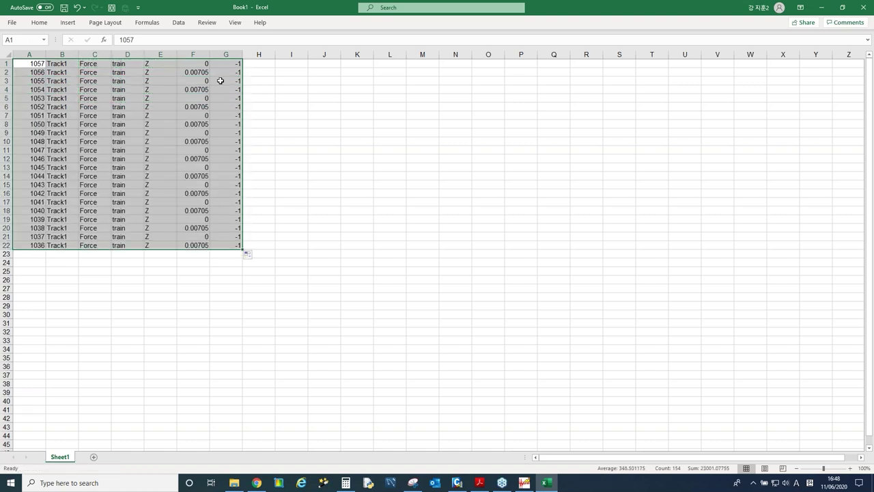
left_click(196, 83)
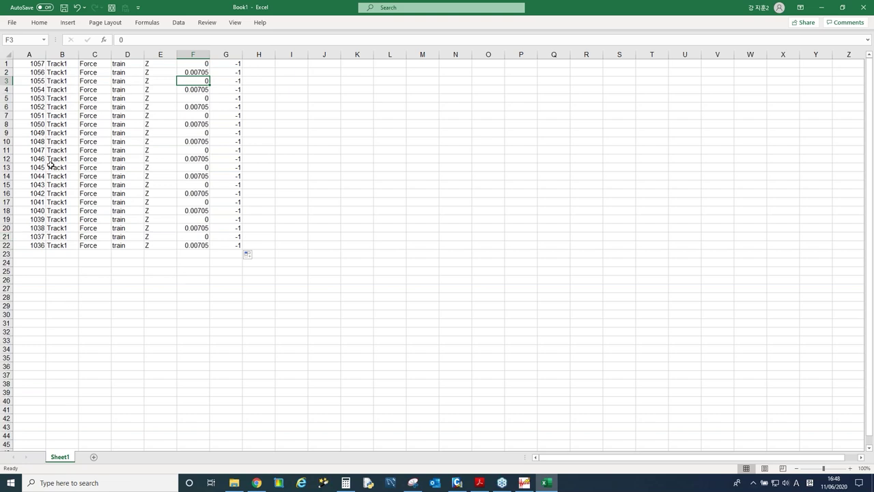
left_click_drag(40, 65, 30, 405)
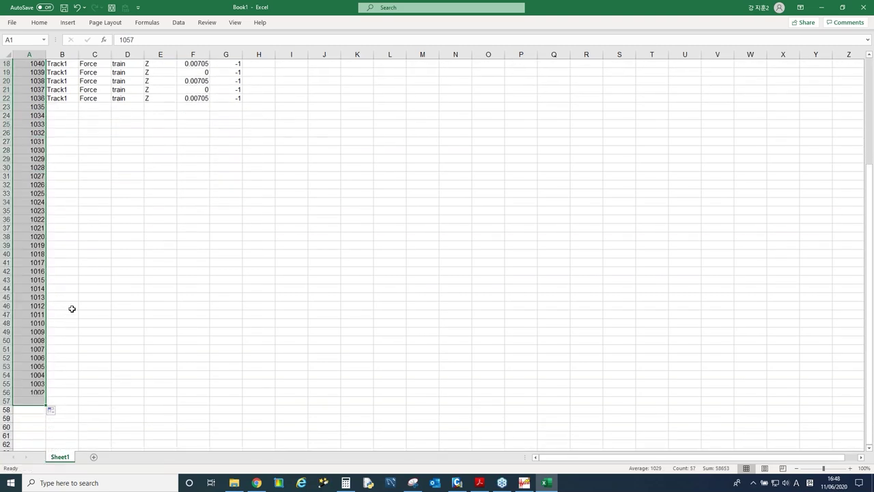
scroll(70, 293, "up", 6)
Copy the Track1, Force, train and Z entries from row 22 into rows 23 to 57.
left_click(62, 242)
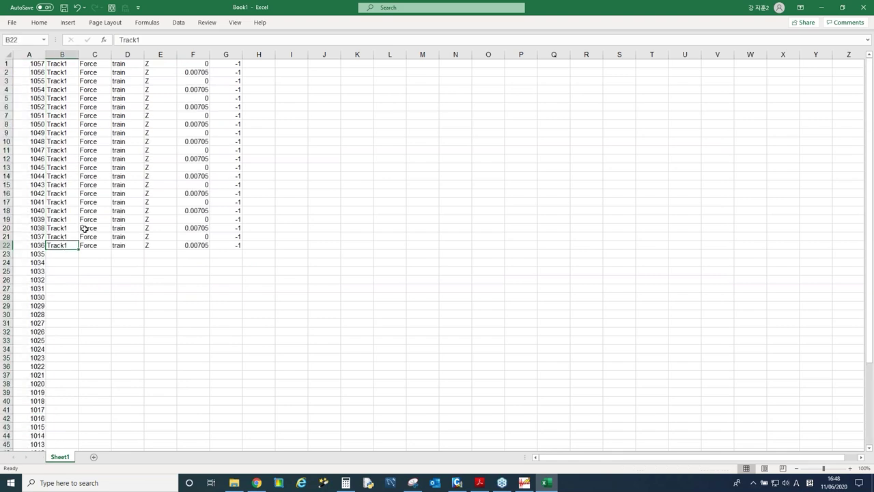
key("shift+Right")
key("shift+Right")
key("shift+Right")
key("ctrl+c")
key("Left")
key("ctrl+Down")
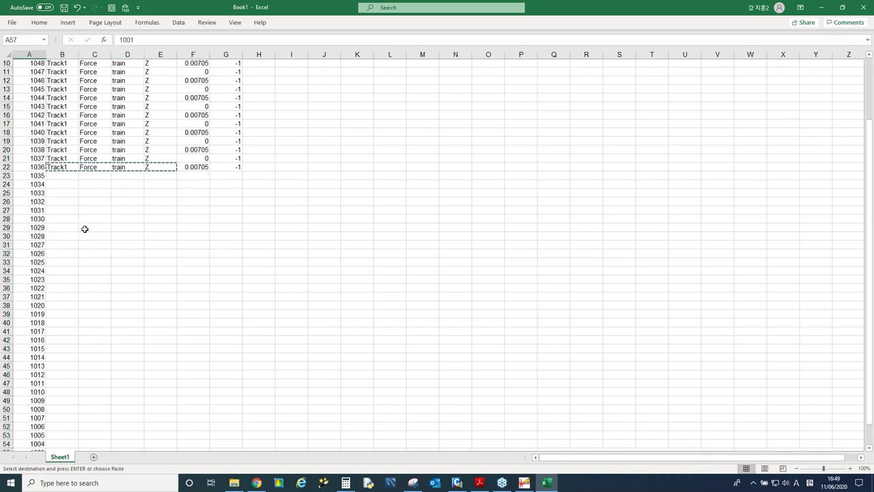
key("Right")
key("shift+Right")
key("shift+Right")
key("shift+Right")
key("ctrl+shift+Up")
key("shift+Down")
key("ctrl+v")
key("Right")
key("Right")
key("ctrl")
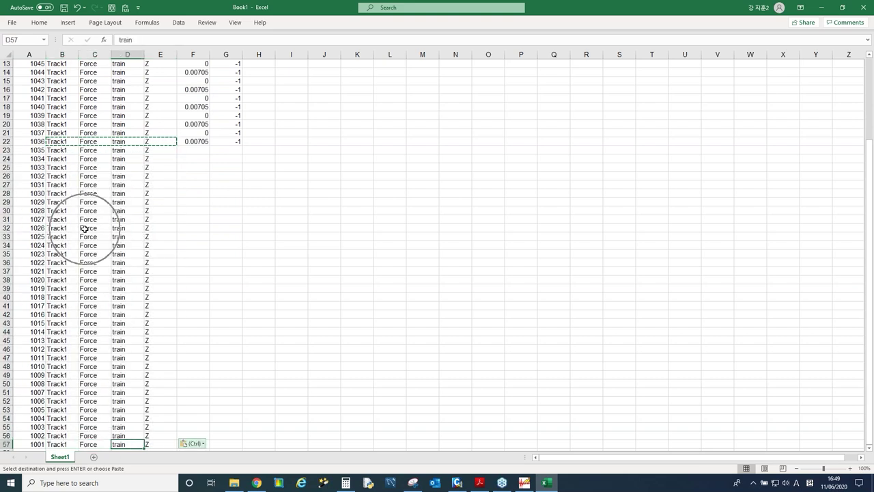
Copy the -1 scale factor from row 22 into rows 23 to 57 of column G.
key("Escape")
key("Escape")
key("Right")
key("Right")
key("Right")
key("ctrl+Up")
key("ctrl+c")
key("Down")
key("Left")
key("Left")
key("ctrl+Down")
key("Right")
key("Right")
key("ctrl+shift+Up")
key("shift+Down")
key("ctrl+v")
Copy the arrival time formula from F2 into cells F3 to F22, replacing the repeated values.
key("Left")
key("Up")
key("Up")
key("Up")
key("Up")
key("Up")
key("Up")
key("Up")
key("Up")
key("Up")
key("Up")
key("Up")
key("Up")
key("Up")
key("Up")
key("Up")
key("ctrl+Up")
key("ctrl+Up")
key("Down")
key("ctrl+c")
key("Down")
key("shift+Down")
key("shift+Down")
key("shift+Down")
key("shift+Down")
key("shift+Down")
key("shift+Down")
key("shift+Down")
key("shift+Down")
key("shift+Down")
key("shift+Down")
key("shift+Down")
key("shift+Down")
key("shift+Down")
key("shift+Down")
key("shift+Down")
key("shift+Down")
key("shift+Down")
key("shift+Down")
key("shift+Down")
key("ctrl+v")
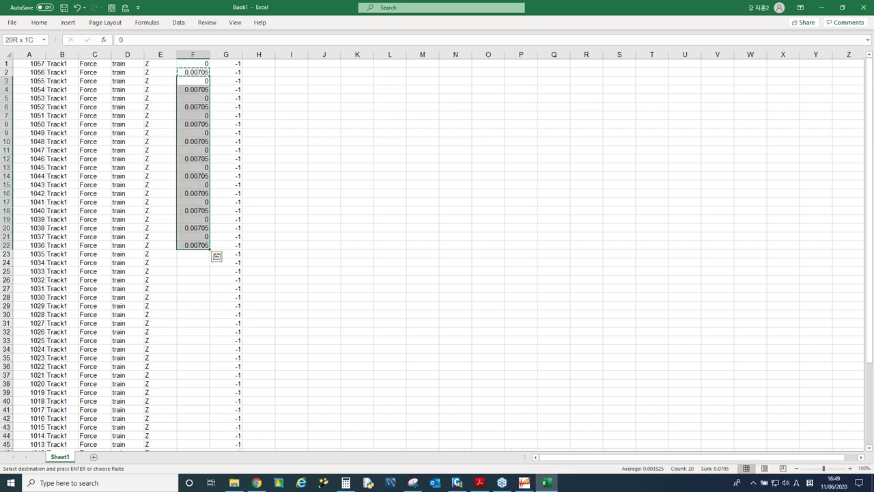
Extend the arrival time formula from F22 through F57, down to the node 1001 row.
key("Down")
key("Down")
key("Down")
key("ctrl+Down")
key("ctrl+c")
key("Left")
key("Left")
key("ctrl+Down")
key("Right")
key("Right")
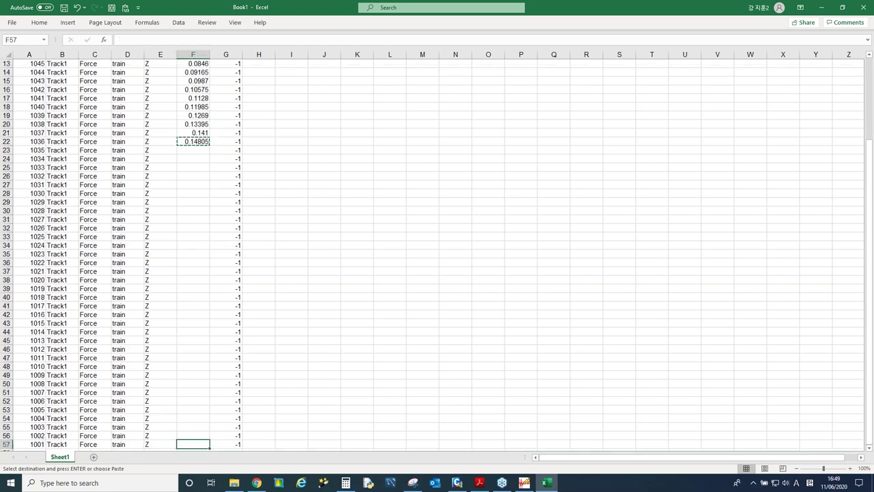
key("ctrl+shift+Up")
key("shift+Down")
key("ctrl+v")
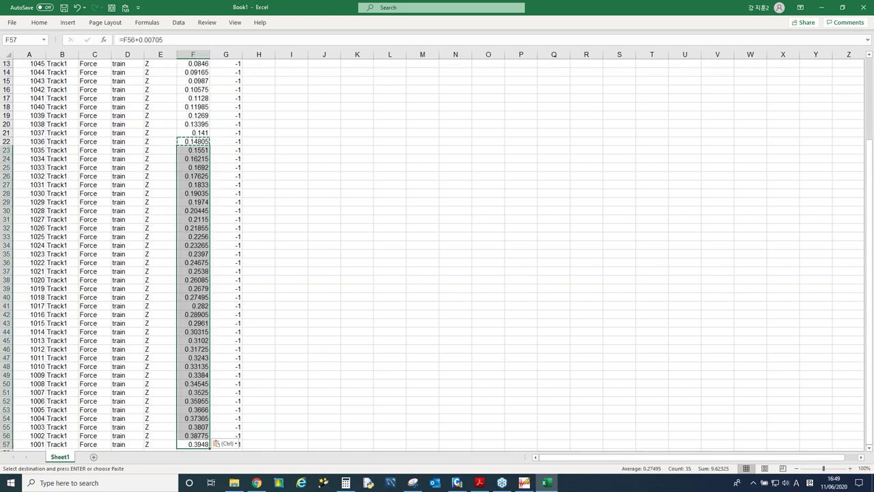
Review the Track1 load rows from node 1057 down to node 1001.
key("Left")
key("Left")
key("Left")
key("Left")
key("Left")
key("ctrl+Up")
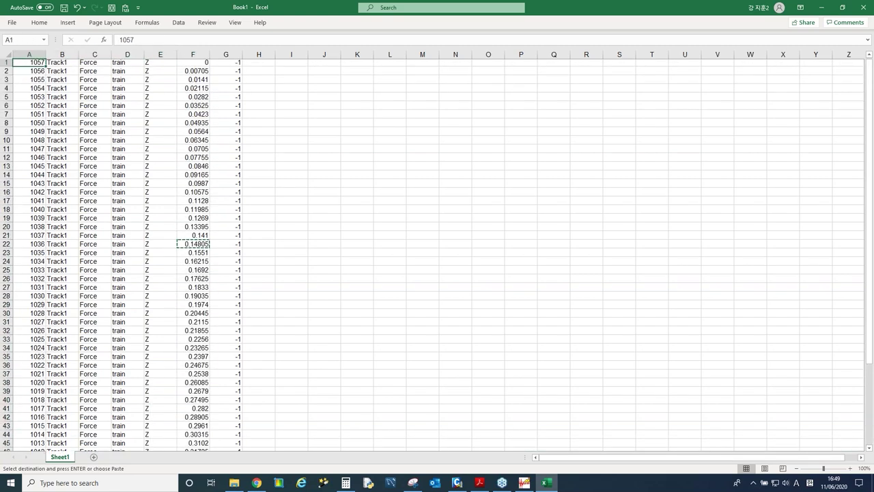
scroll(118, 246, "down", 10)
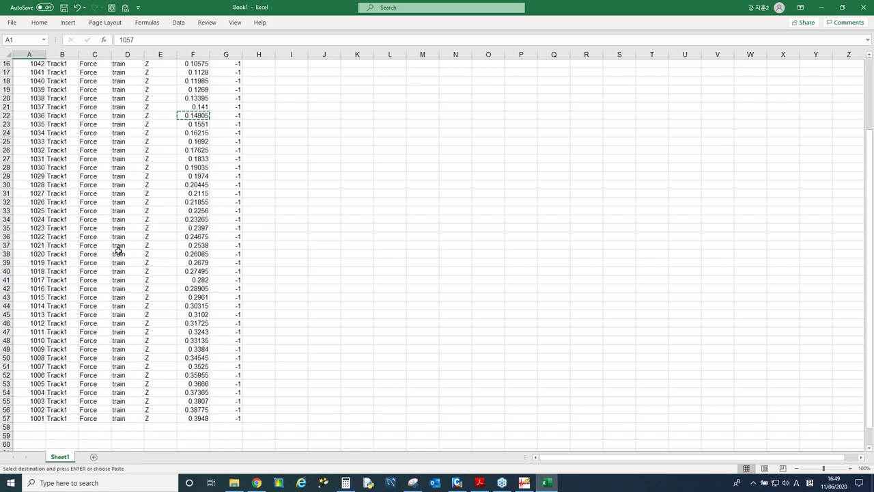
Select cell A58, check the Track 2 node range and direction in the PDF guide, and return to Excel.
left_click(30, 303)
left_click(28, 296)
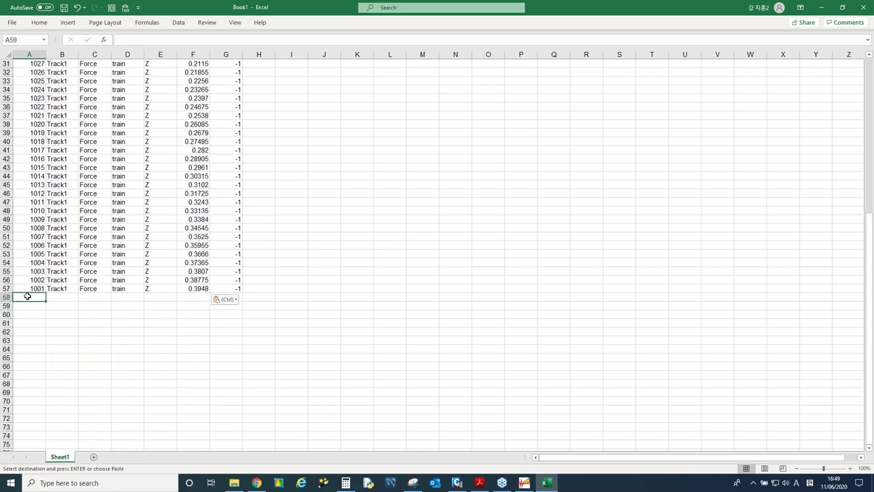
left_click(479, 482)
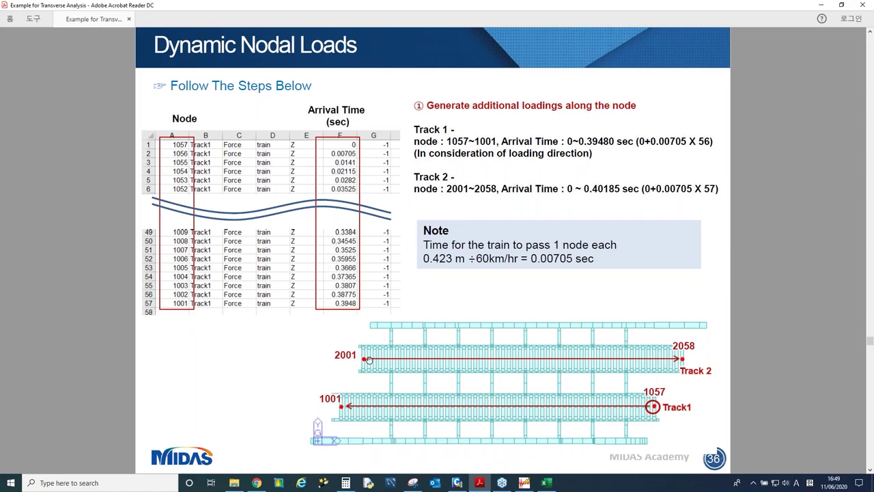
key("alt+Tab")
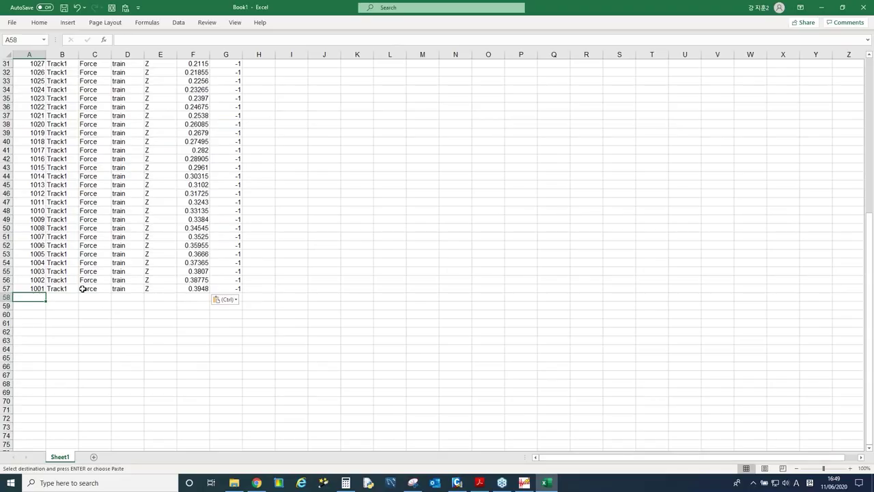
Start row 58 with node 2001 and load case Track2, copying Force, train and Z from the row above.
type("2001")
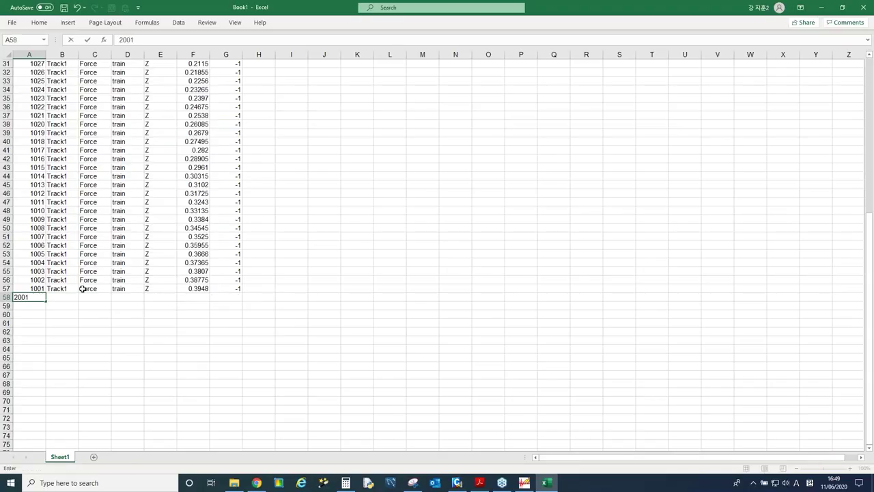
key("Tab")
type("Trac")
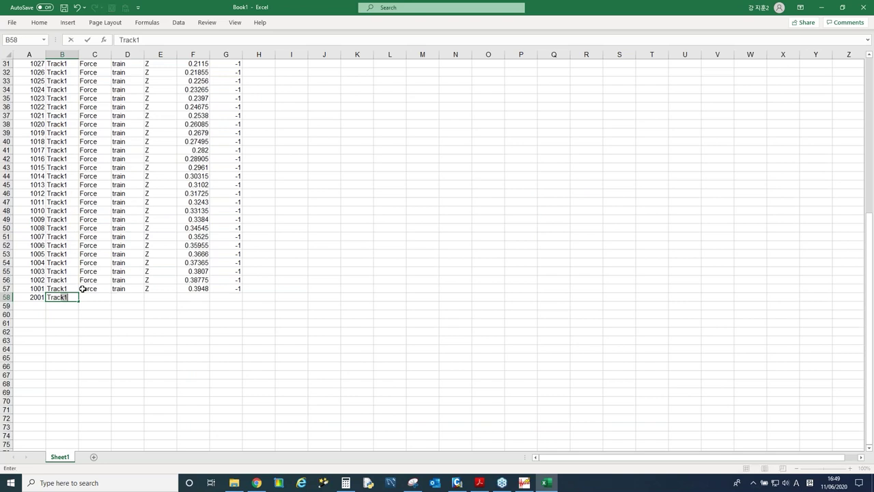
type("k2")
key("Tab")
key("Up")
key("shift+Right")
key("shift+Right")
key("ctrl+c")
key("Down")
key("ctrl+v")
Complete the node 2001 row with the copied scale factor -1 and an arrival time of 0.
key("Right")
key("Right")
key("Right")
key("Right")
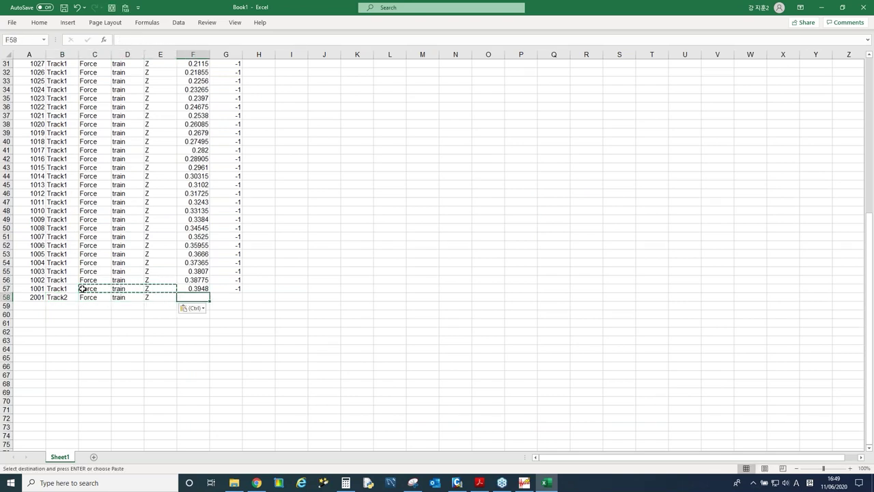
key("Up")
key("ctrl+c")
key("Down")
key("ctrl+v")
key("Left")
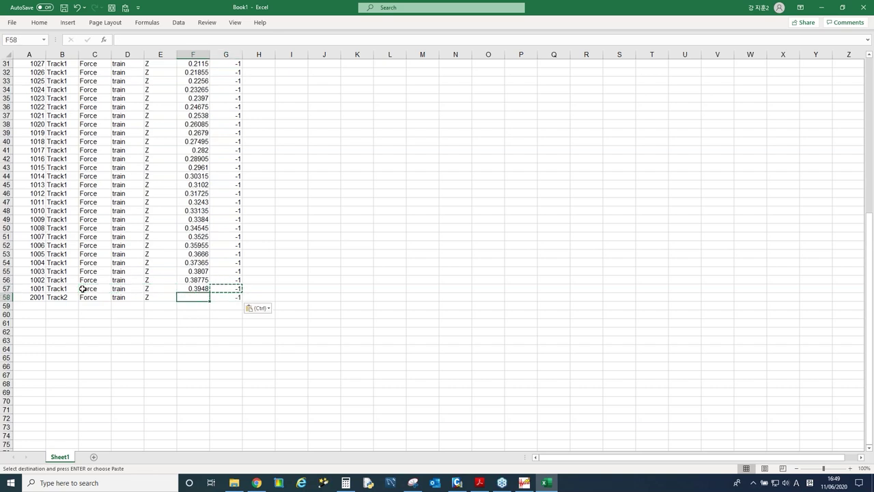
type("0")
key("Return")
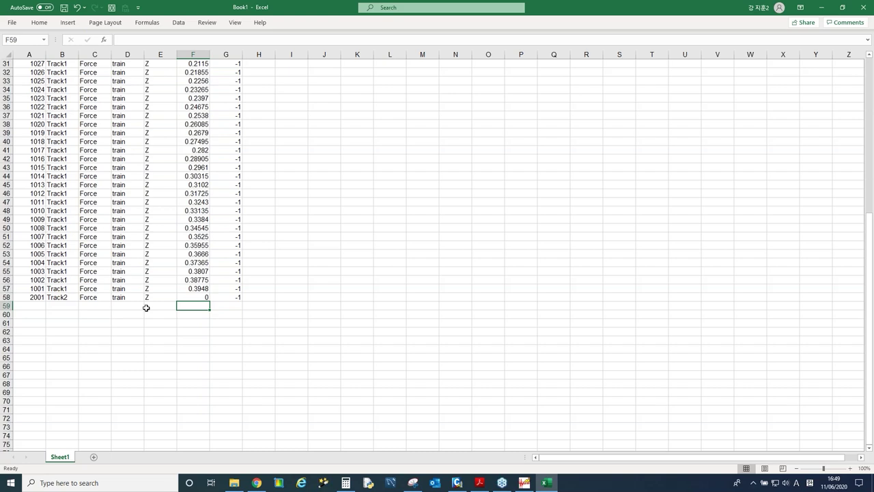
Enter the formula =F580+0.00705 in cell F59 as the arrival time for the second Track2 row.
key("Up")
key("Up")
key("Down")
key("Down")
type("=")
key("Up")
type("0")
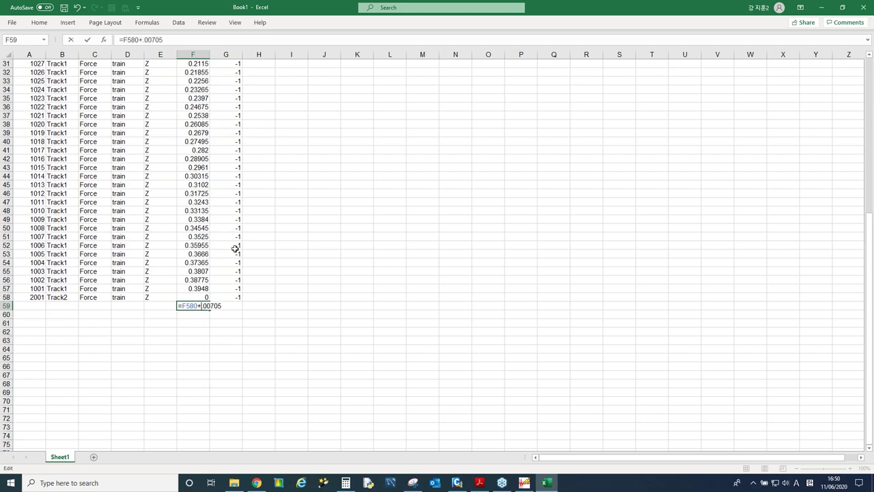
key("Return")
key("Up")
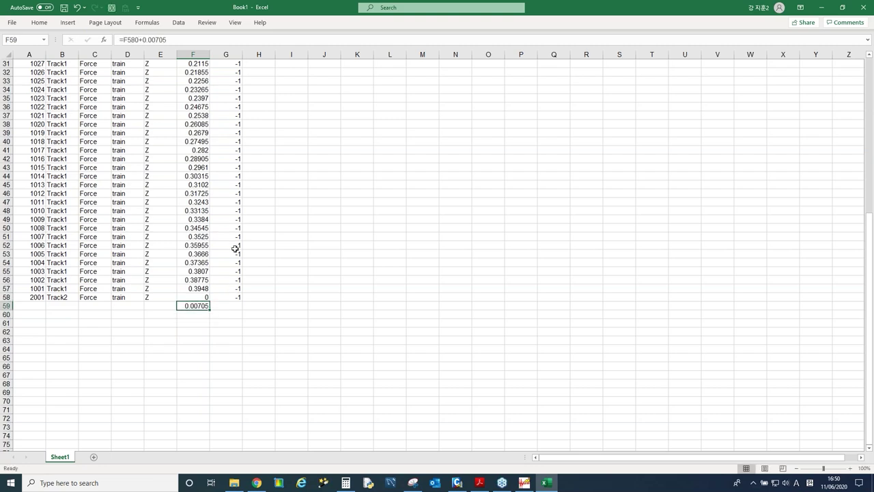
Check the Track 2 node range in the PDF guide, enter node 2002 in Excel, and fill the nodes through 2058 in row 115.
left_click(481, 485)
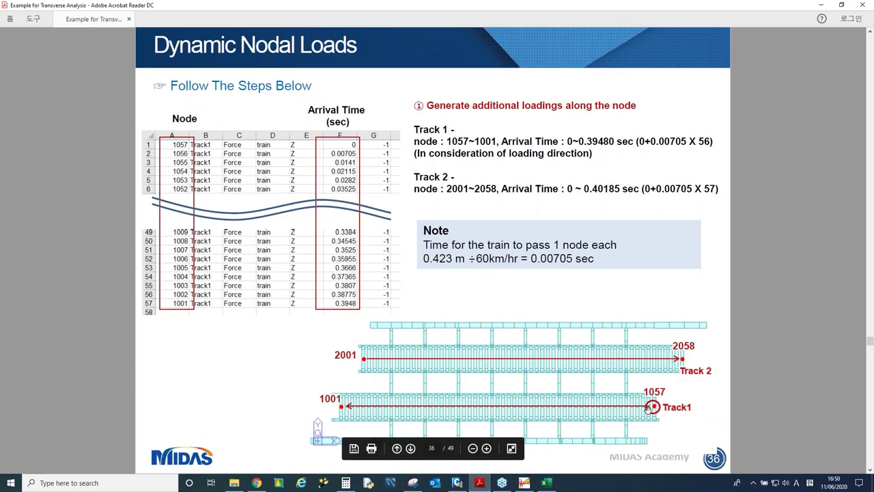
left_click(546, 483)
left_click(43, 299)
left_click(39, 305)
type("20")
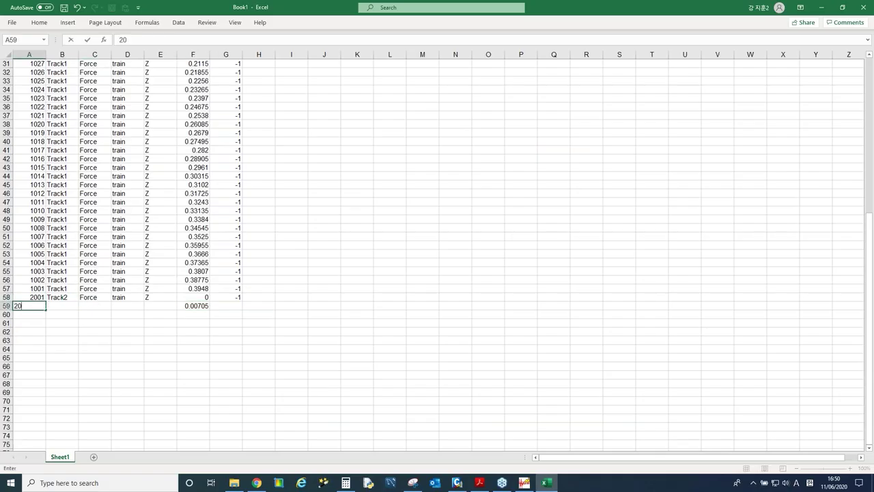
type("02")
left_click_drag(28, 301, 42, 125)
scroll(58, 118, "up", 17)
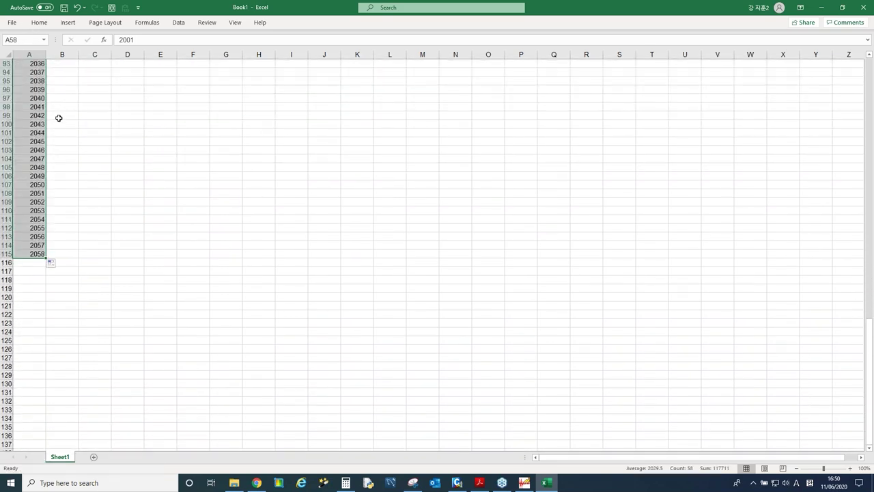
Copy Track2, Force, train and Z from row 58 into rows 59 to 115.
scroll(61, 120, "up", 1)
left_click_drag(62, 97, 164, 99)
key("ctrl+c")
left_click_drag(62, 106, 146, 437)
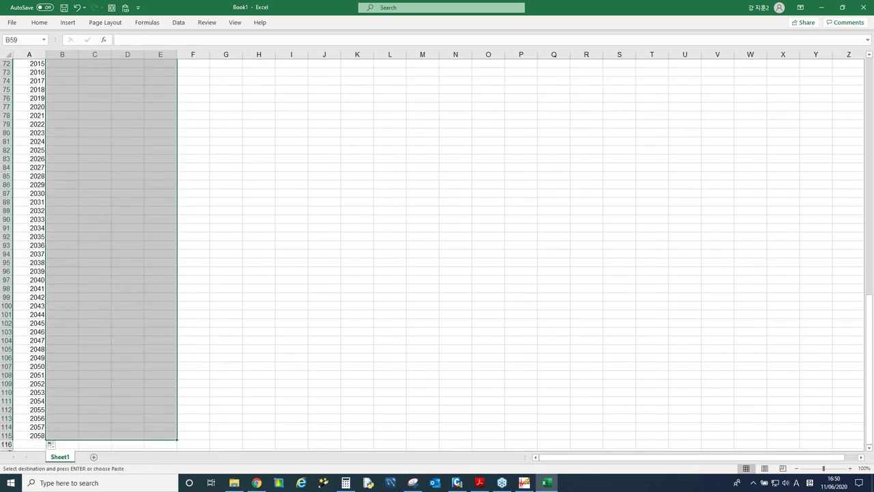
key("ctrl+v")
Copy the arrival time formula from cell F59 down to row 115.
key("Right")
key("Right")
key("Right")
key("Right")
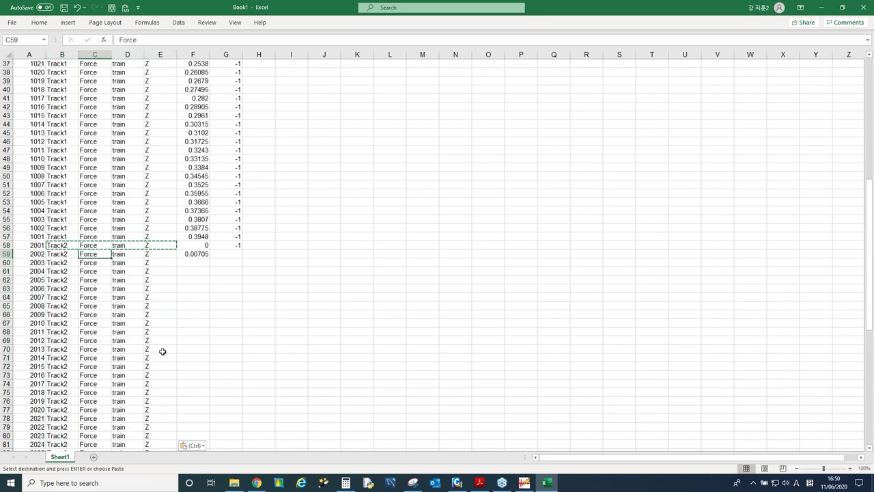
key("ctrl+c")
key("Left")
key("ctrl+Down")
key("Right")
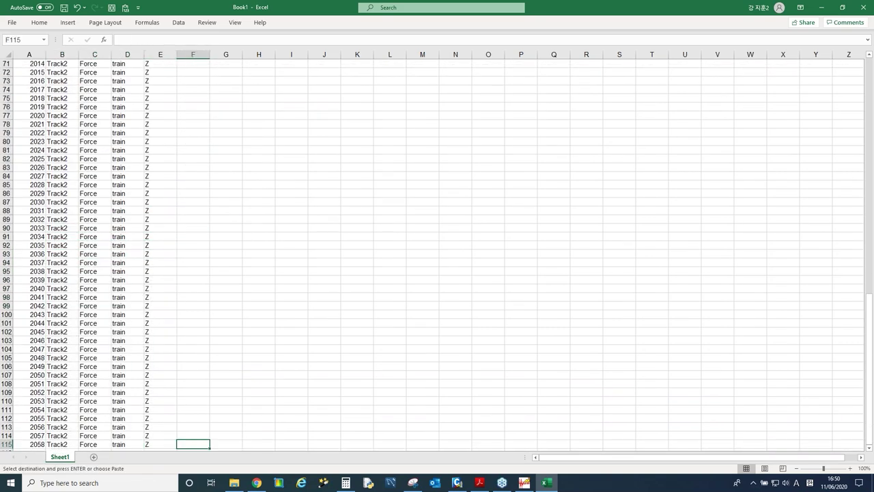
key("ctrl+shift+Up")
key("shift+Down")
key("ctrl+v")
Copy the scale factor -1 from the node 2001 row down column G to row 115.
key("Right")
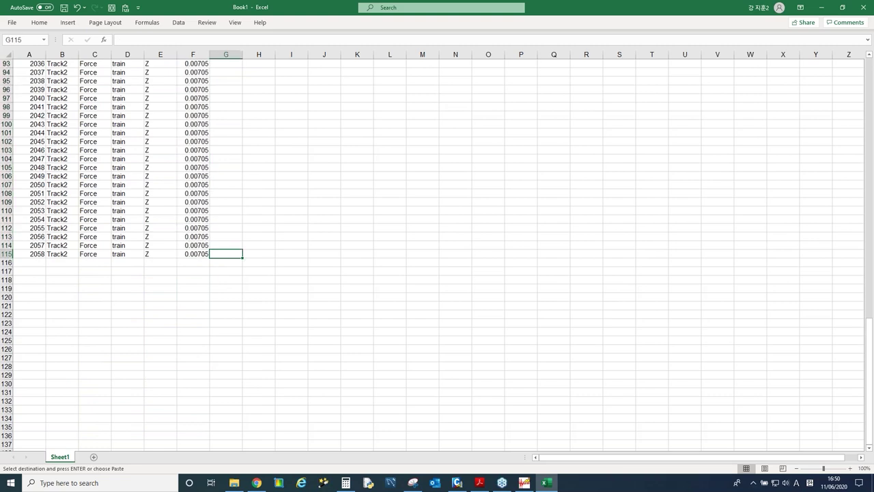
key("ctrl+Up")
key("ctrl+c")
key("Down")
key("Left")
key("ctrl+Down")
key("Right")
key("ctrl+shift+Up")
key("shift+Down")
key("ctrl+v")
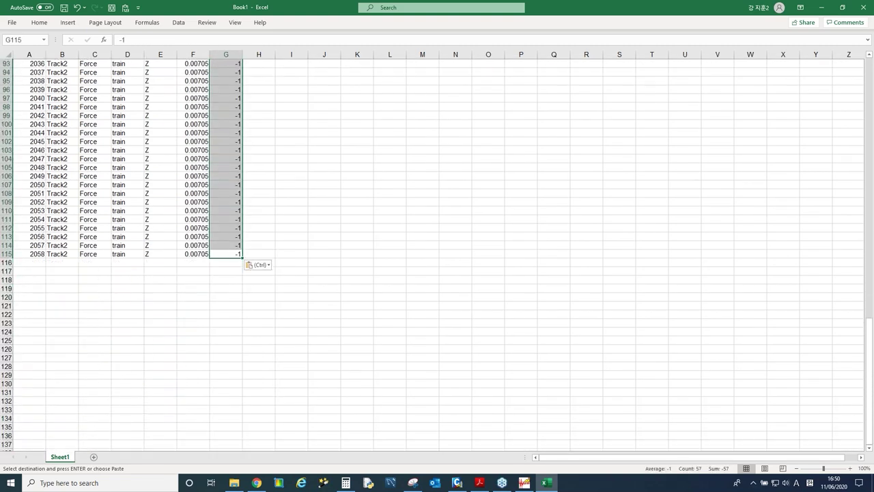
Copy rows 2 to 115 of the load table and paste them below node 1057 in Civil's Dynamic Nodal Loads table.
key("ctrl+shift+Left")
key("ctrl+shift+Up")
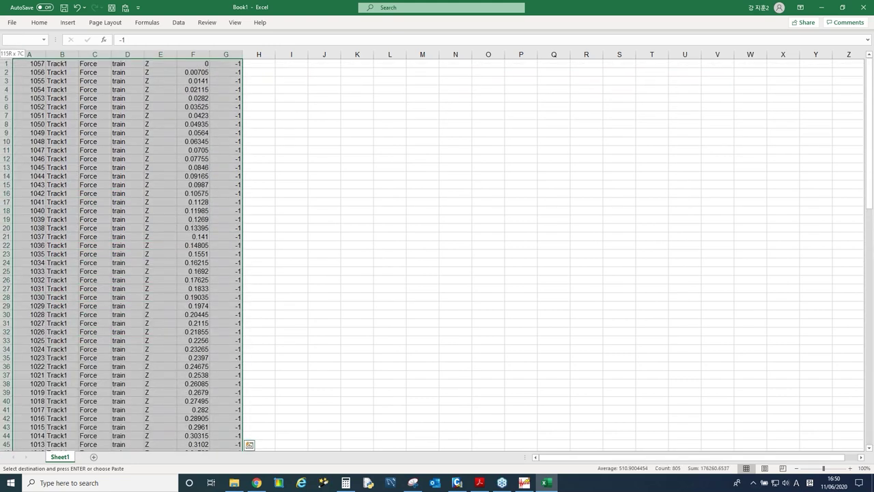
key("shift+Down")
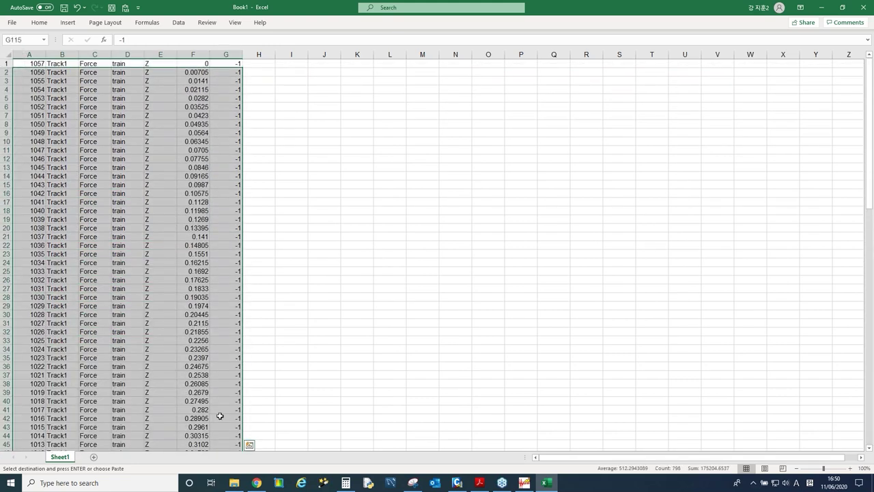
left_click(457, 482)
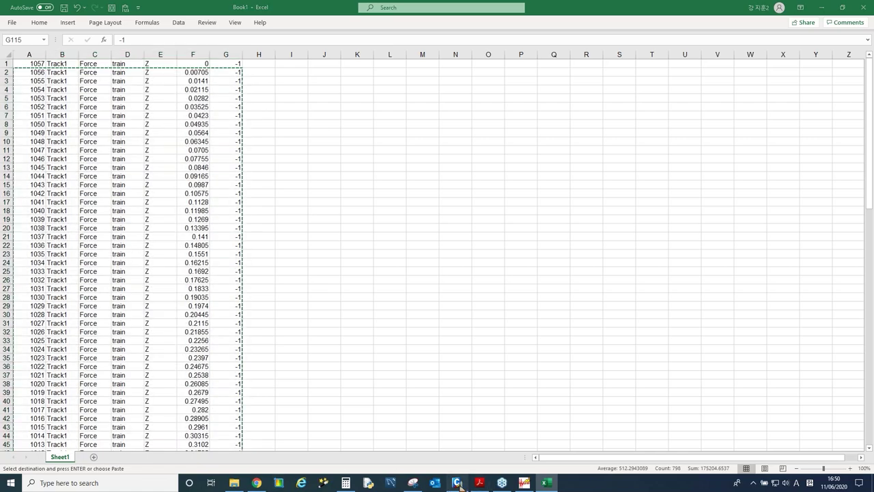
left_click(168, 110)
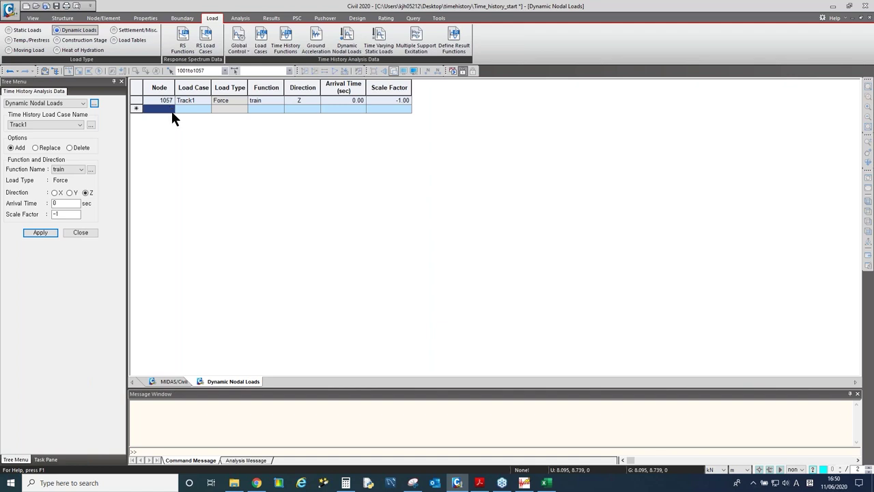
key("ctrl+v")
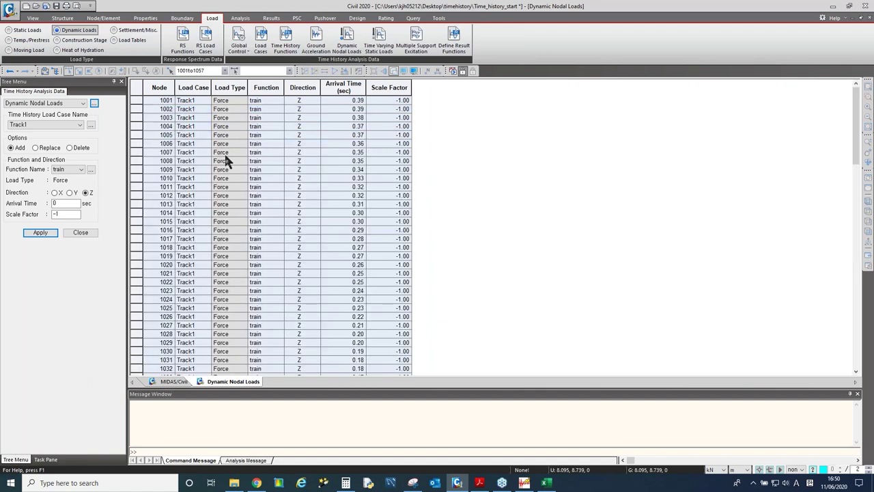
Return to the bridge model view, hide the dynamic nodal load symbols on both tracks, and clear the node selection.
left_click(171, 381)
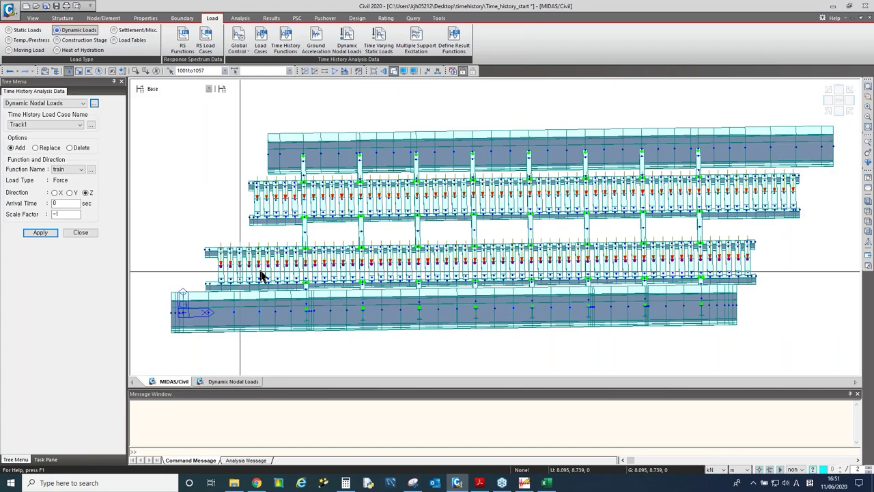
middle_click_drag(608, 230, 478, 225, "ctrl")
scroll(371, 216, "down", 2)
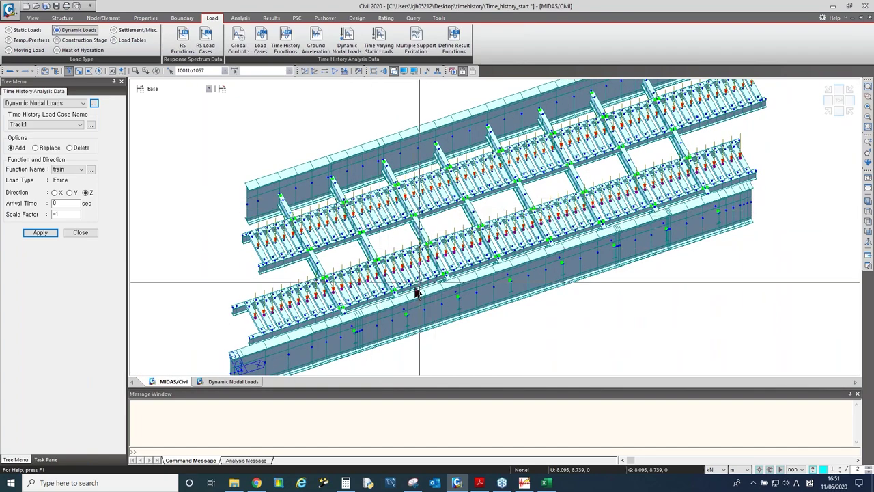
left_click(79, 232)
scroll(78, 260, "down", 2)
scroll(79, 267, "down", 3)
left_click_drag(122, 266, 123, 336)
right_click(109, 332)
left_click(170, 315)
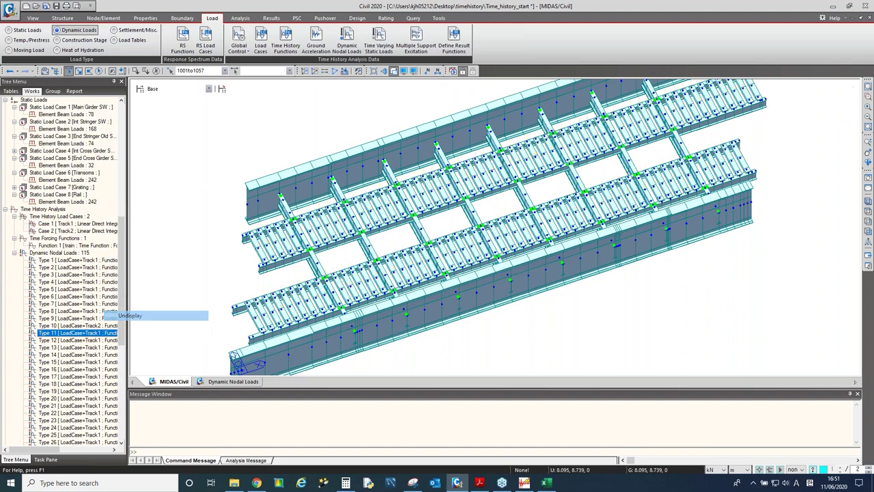
left_click(161, 91)
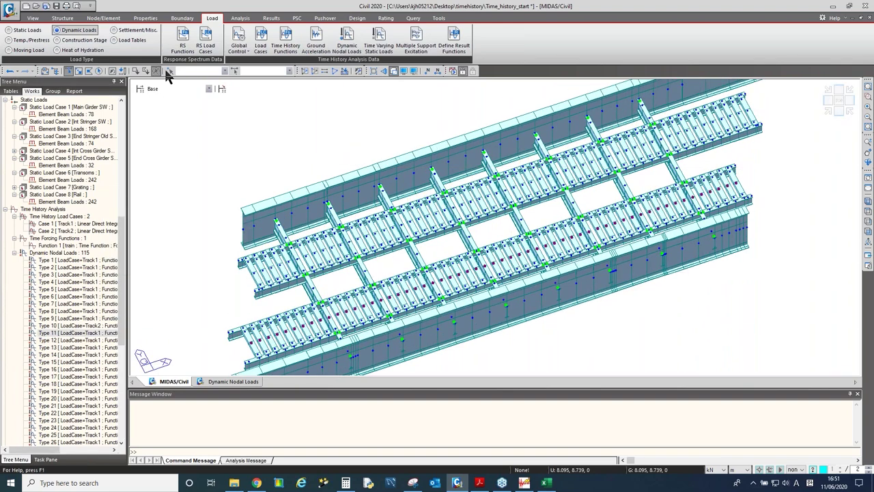
Check the remaining Dynamic Nodal Loads pages in the PDF guide, return to Civil, and perform the analysis.
left_click(481, 483)
scroll(486, 340, "down", 3)
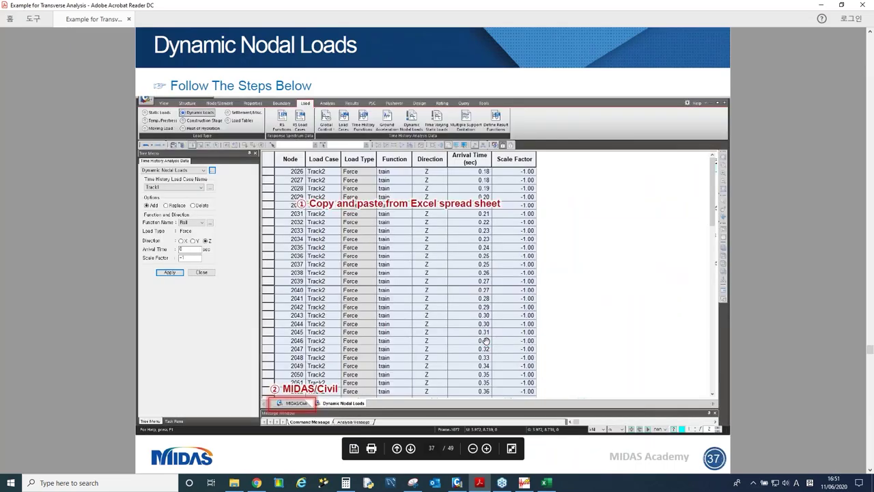
scroll(486, 340, "down", 1)
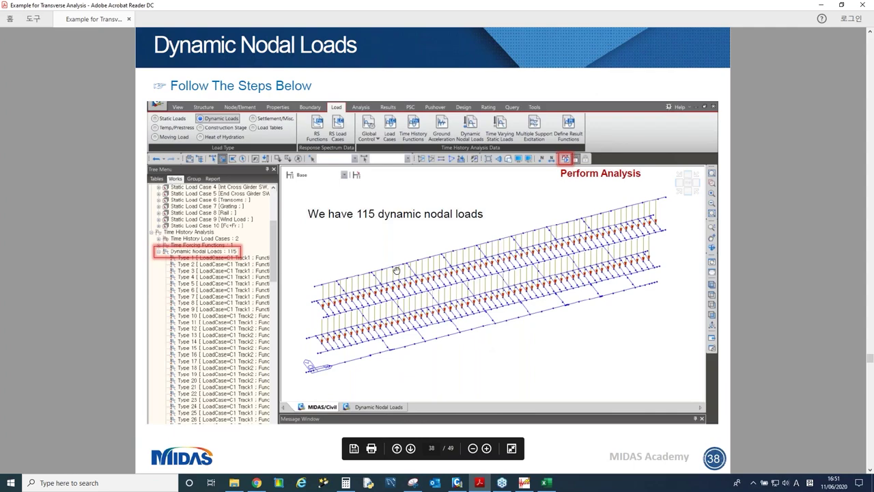
key("alt+Tab")
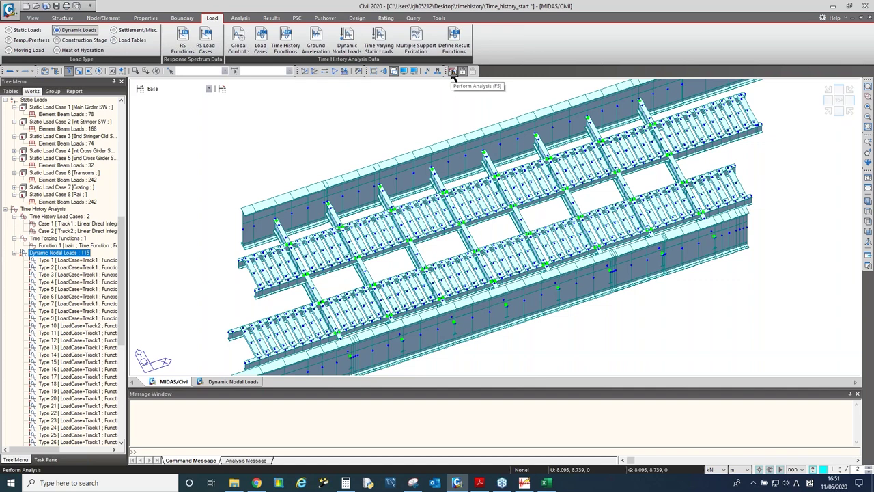
left_click(453, 72)
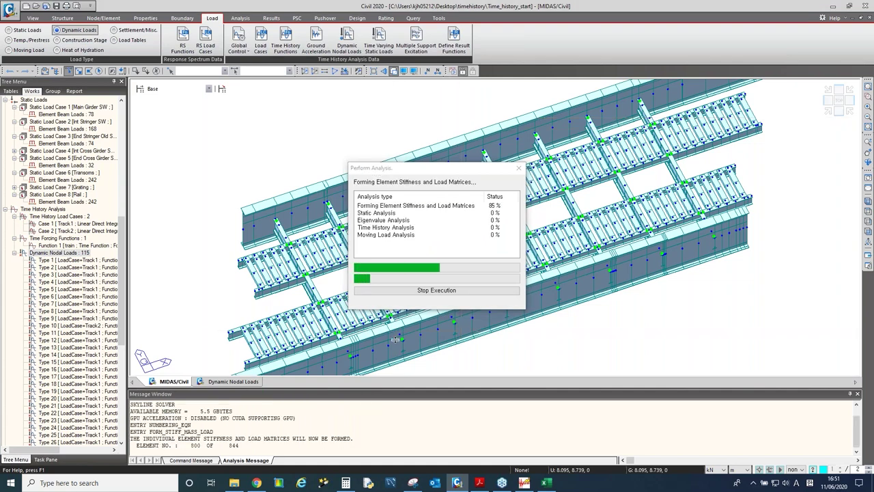
Enlarge the message window to follow the time history solver's progress, and reduce it to its former height.
left_click_drag(400, 388, 400, 335)
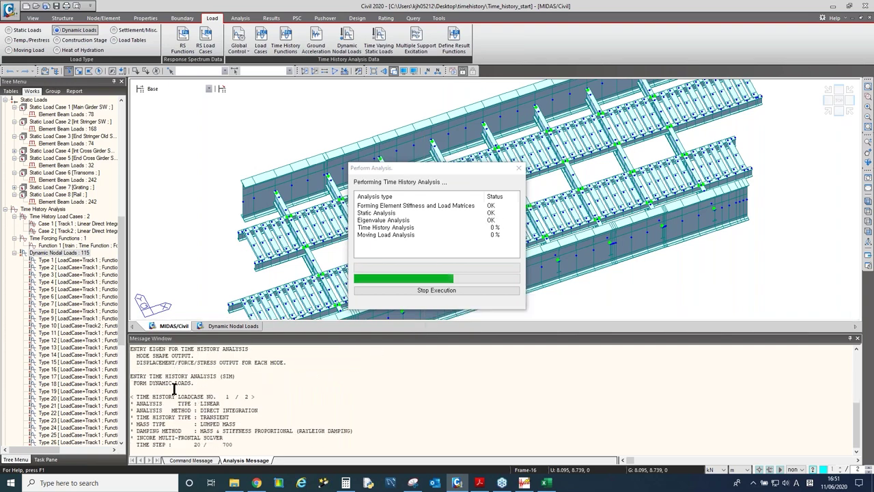
left_click_drag(308, 334, 307, 286)
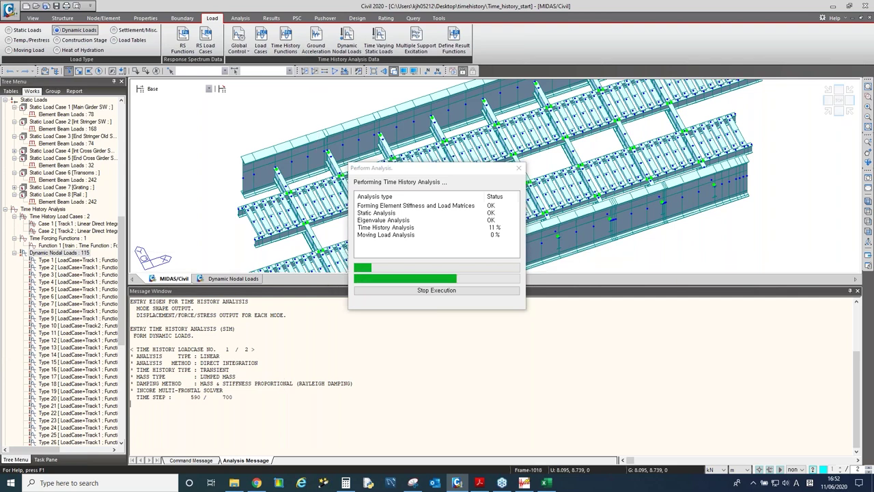
left_click_drag(330, 293, 330, 389)
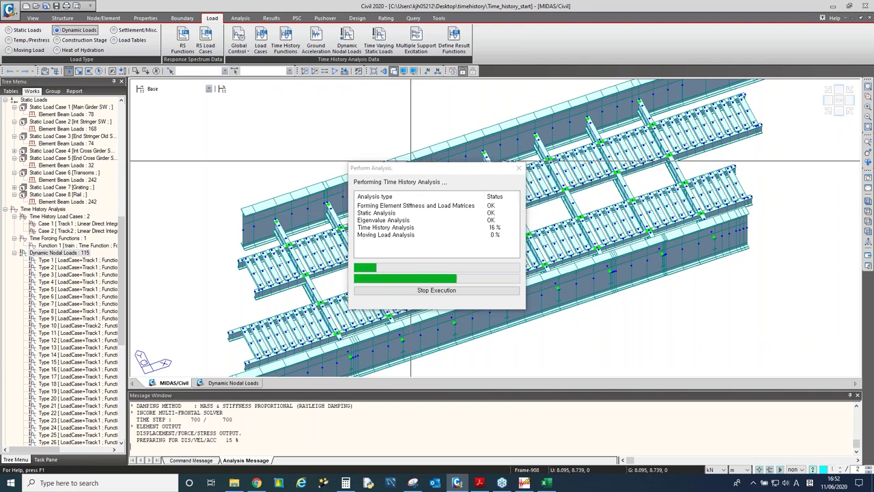
Review the force graph of the train time history function, close it, and look through the time history items in the model tree.
scroll(118, 164, "up", 14)
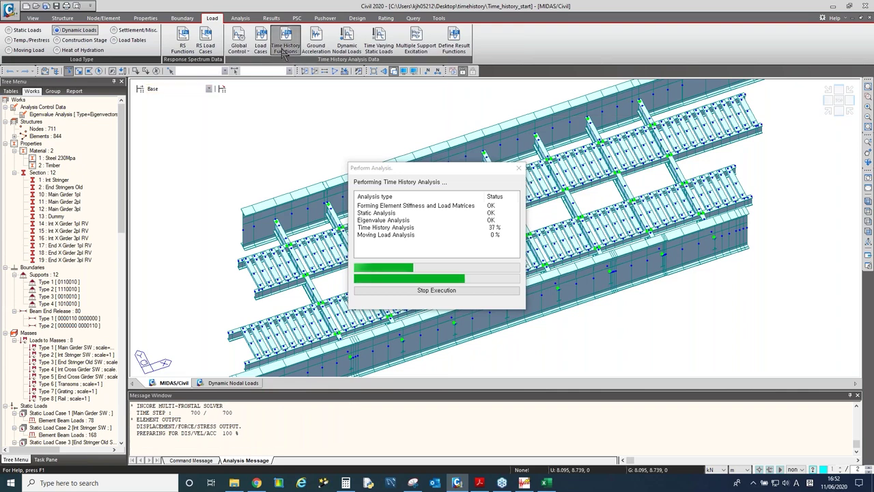
left_click(125, 54)
left_click(154, 71)
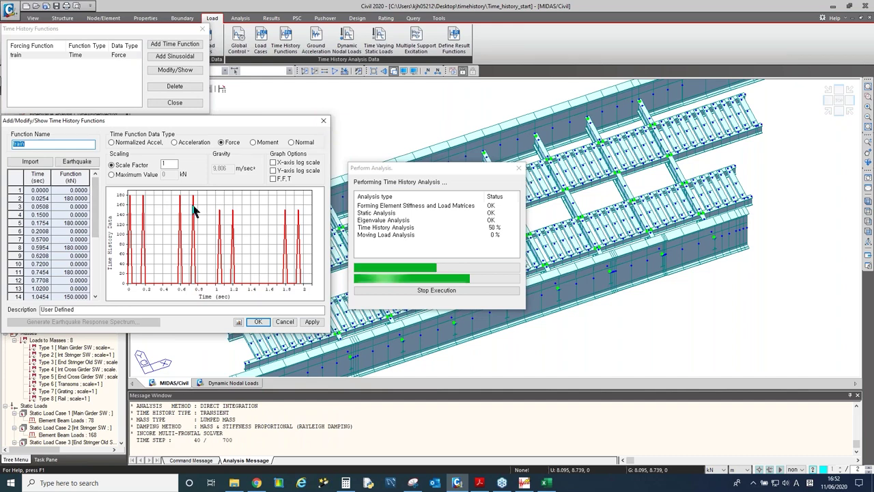
left_click(323, 121)
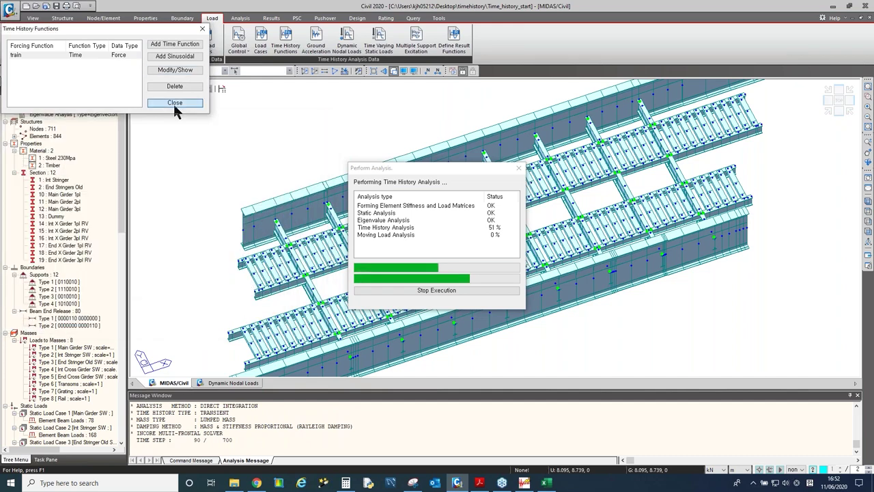
left_click(174, 103)
left_click_drag(121, 135, 134, 219)
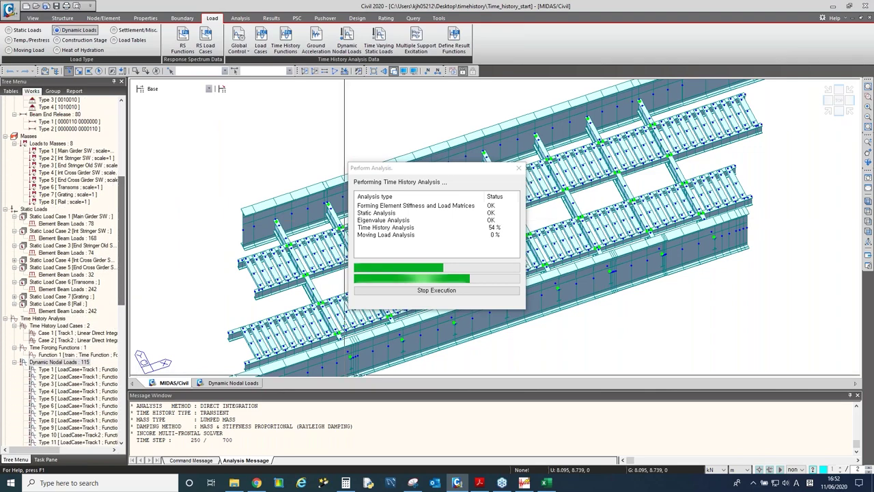
Read the Time History Analysis Results section of the PDF guide from the section title through the mode shape, eigenvalue and Deformations pages.
left_click(480, 483)
scroll(470, 388, "down", 2)
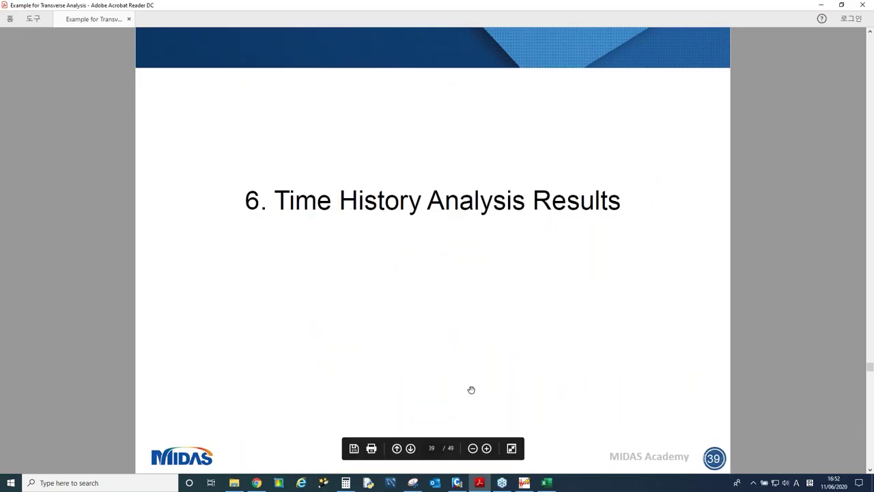
scroll(471, 389, "down", 2)
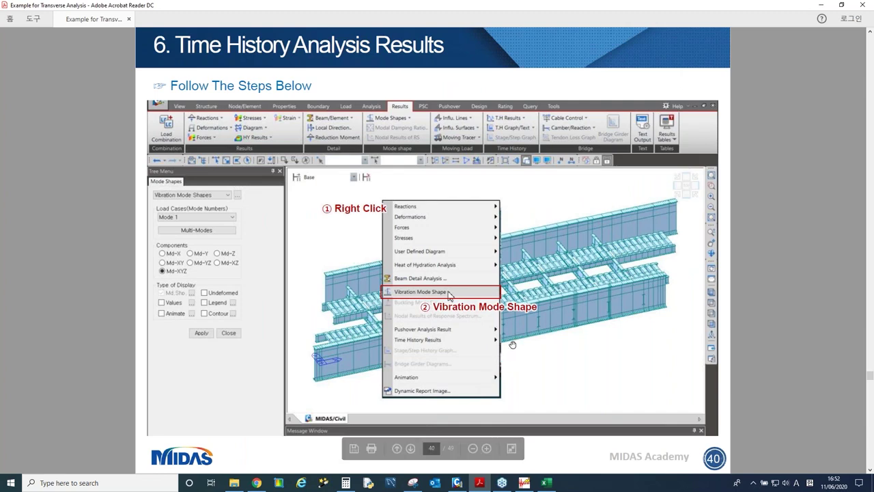
scroll(512, 344, "down", 2)
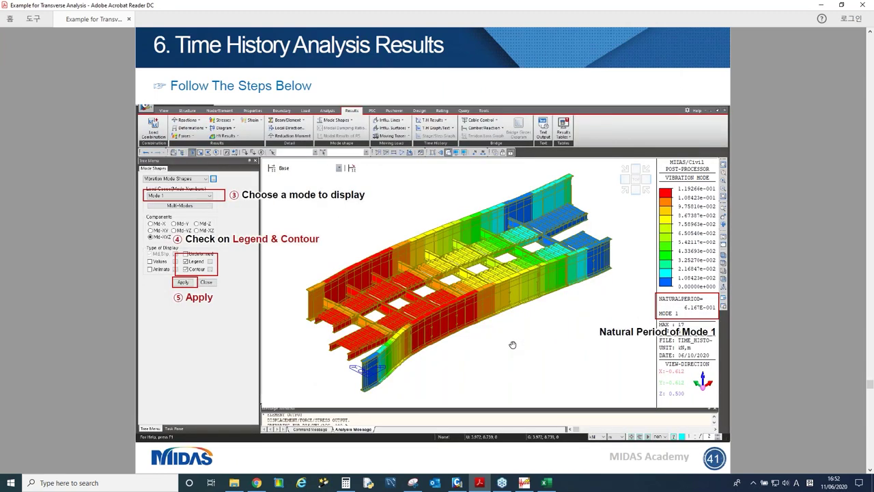
scroll(513, 344, "down", 2)
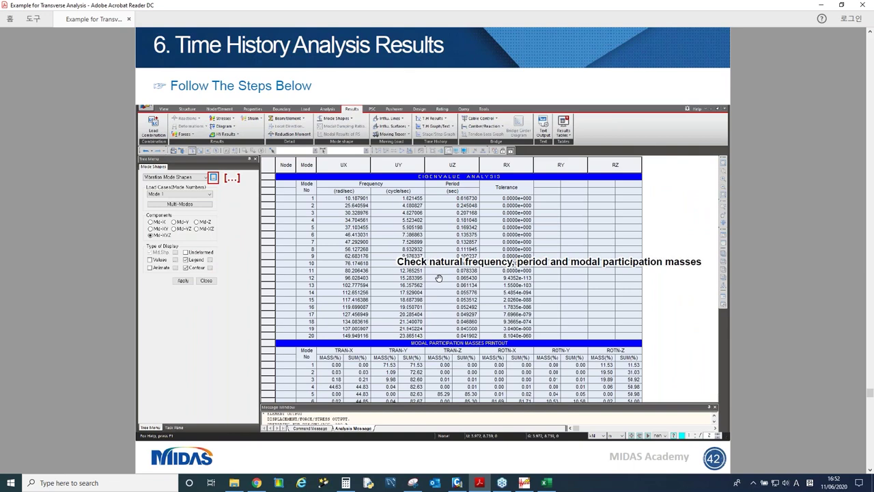
scroll(439, 278, "down", 1)
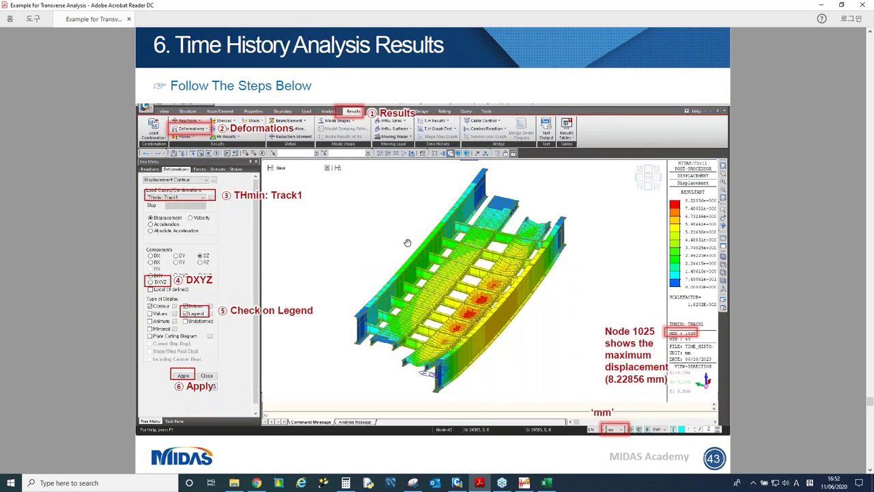
Read the PDF guide's time history results pages on beam diagrams, the Beam Force/Stress functions Shear-1 and Shear-2, and their graph.
scroll(412, 254, "down", 1)
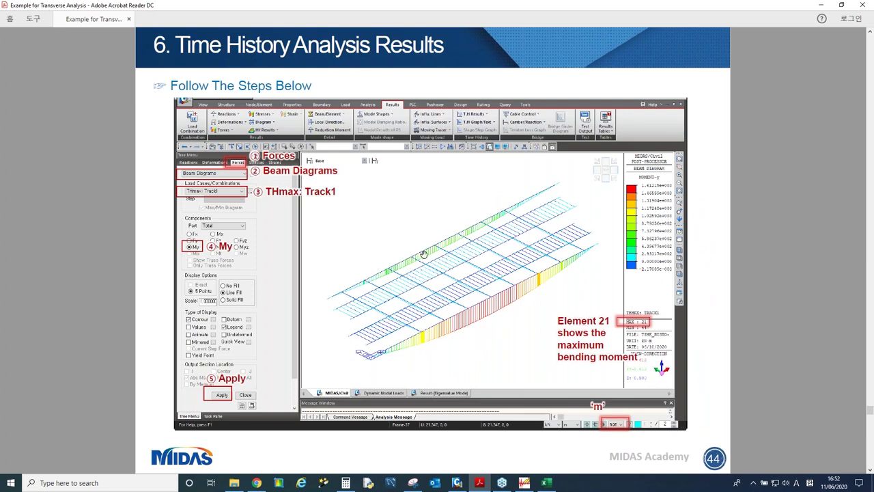
scroll(424, 253, "down", 1)
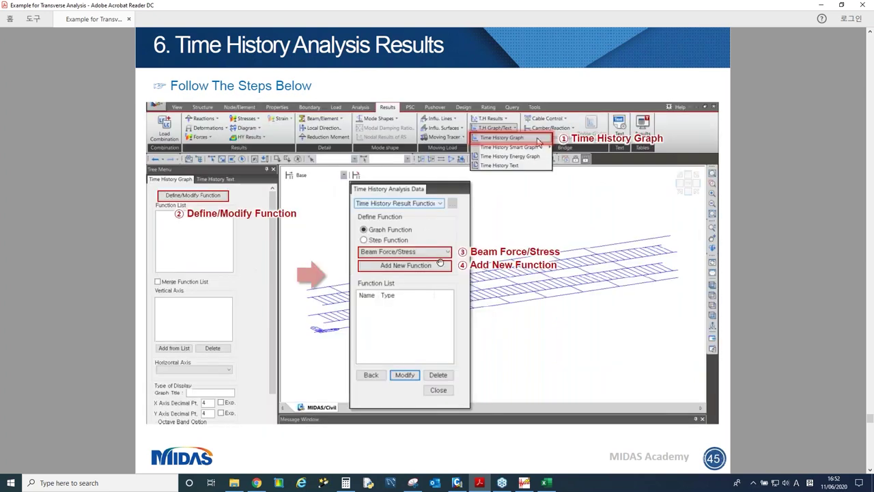
scroll(440, 262, "down", 1)
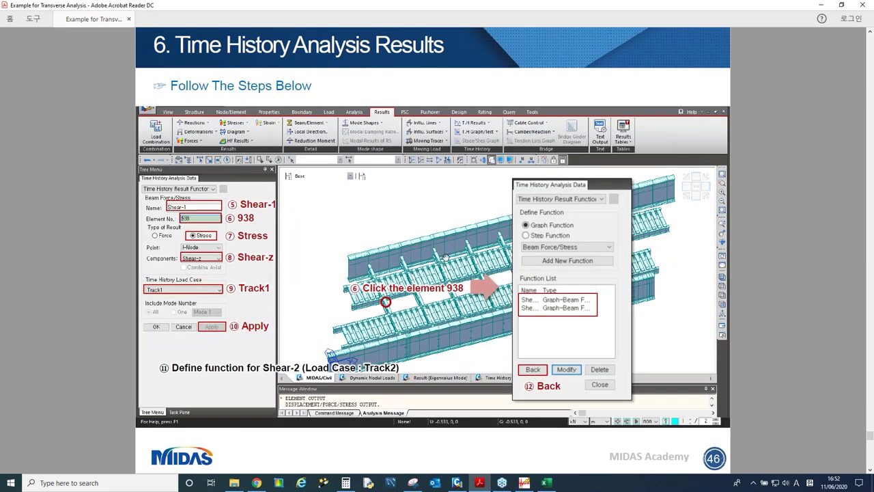
scroll(448, 252, "down", 1)
scroll(434, 282, "down", 1)
scroll(413, 286, "up", 1)
scroll(383, 269, "up", 1)
scroll(423, 276, "down", 1)
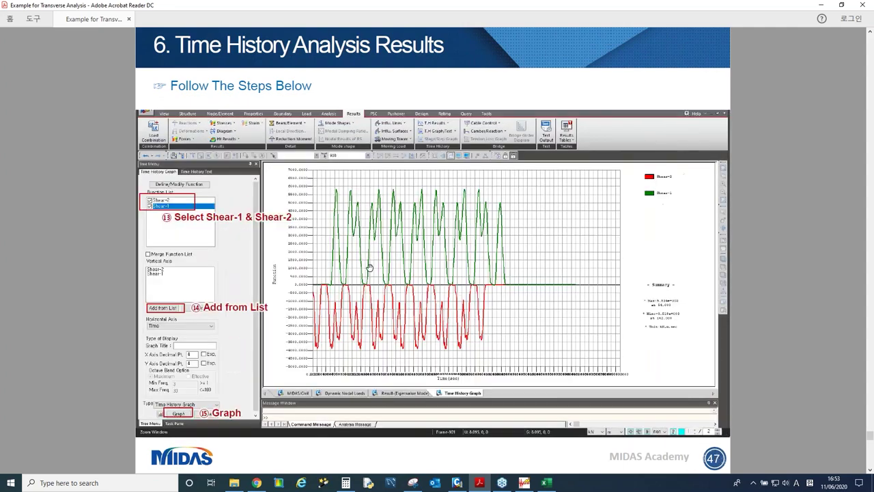
scroll(359, 268, "up", 1)
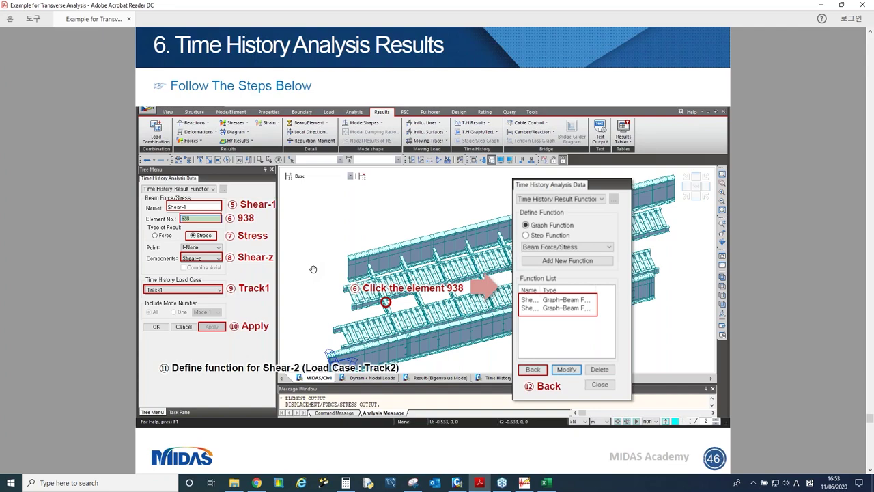
scroll(313, 269, "up", 2)
scroll(313, 268, "down", 3)
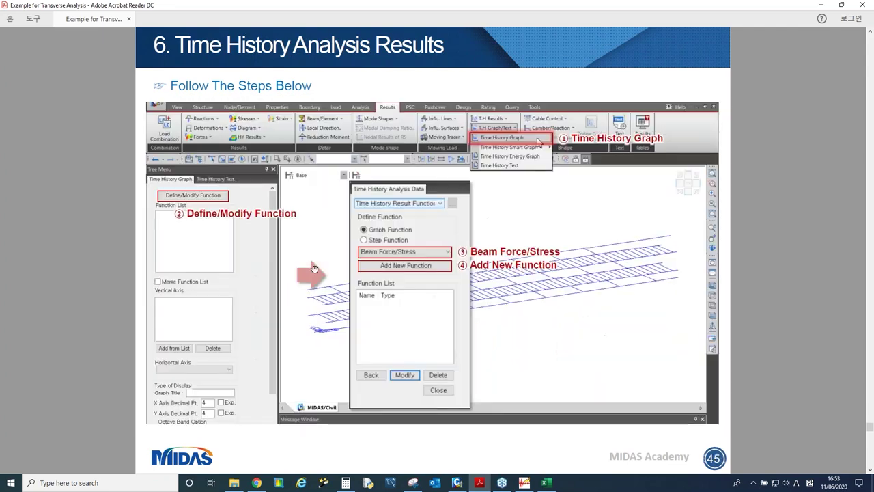
scroll(315, 271, "down", 1)
scroll(314, 271, "up", 9)
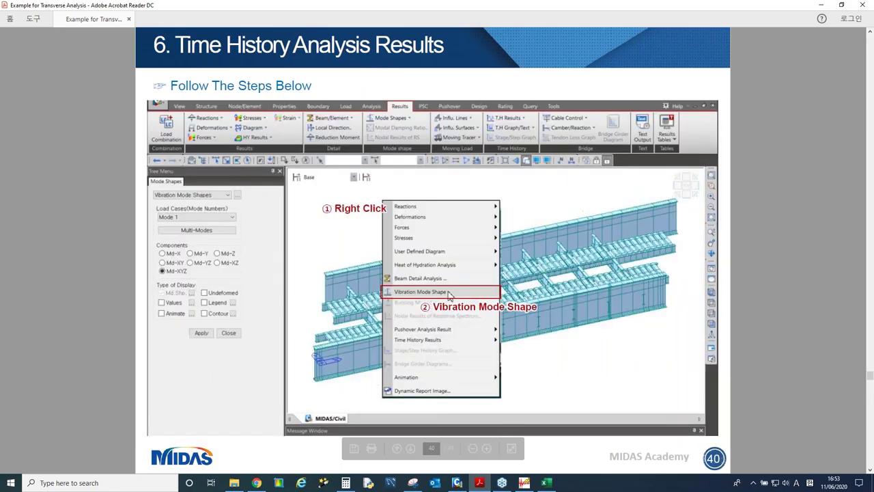
Switch back to Civil, check the end of the analysis messages, and reduce the height of the message window.
key("alt+Tab")
left_click_drag(331, 388, 331, 351)
left_click(266, 420)
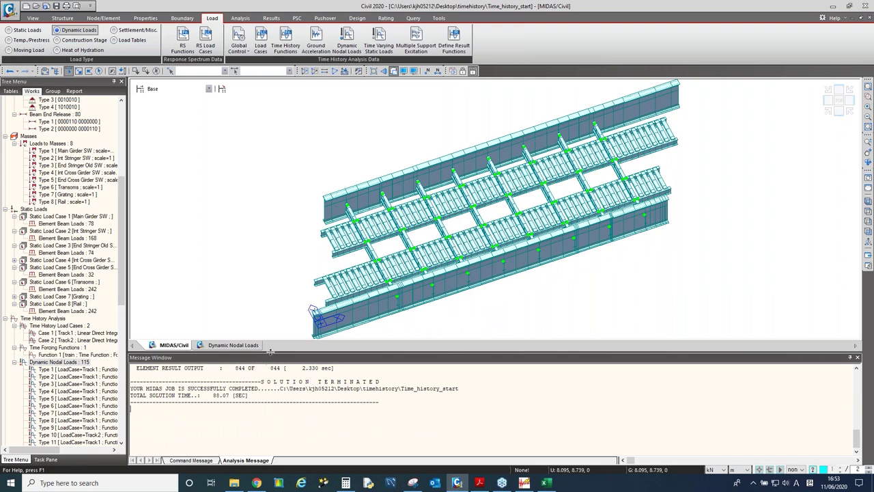
left_click_drag(270, 351, 271, 409)
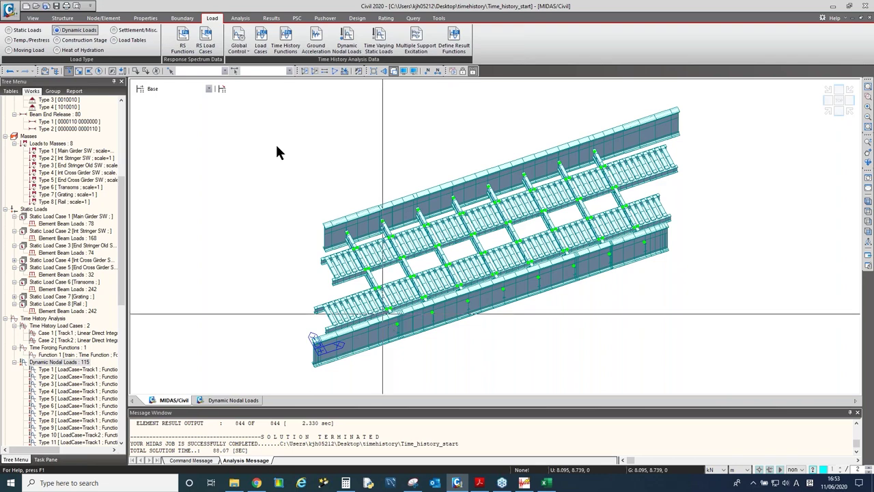
Display the Mode 1 vibration mode shape for Md-XYZ with the legend and contour turned on.
left_click(277, 19)
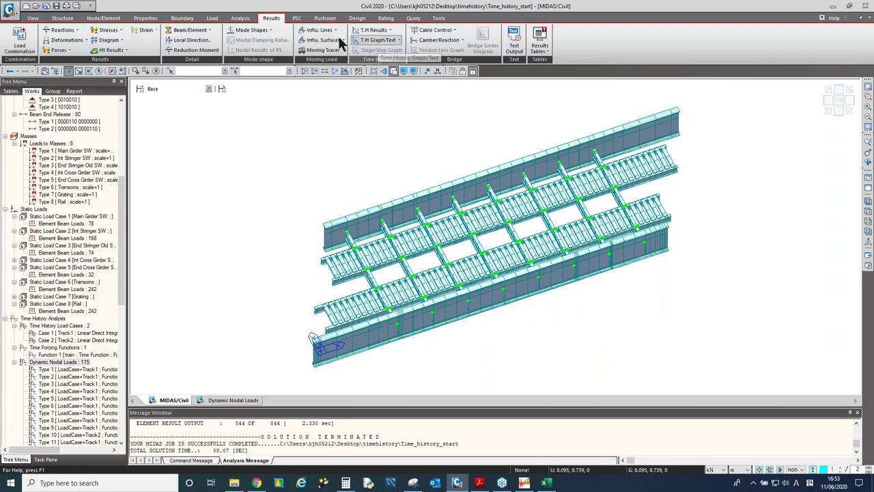
left_click(252, 30)
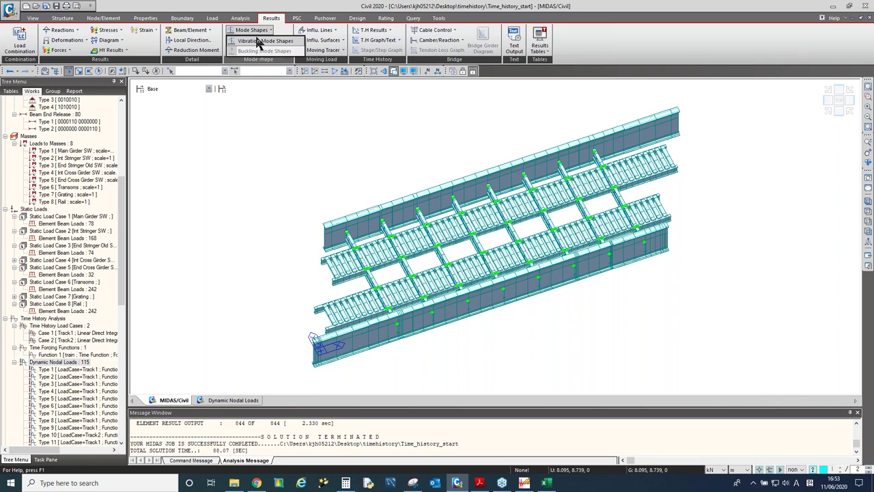
left_click(262, 41)
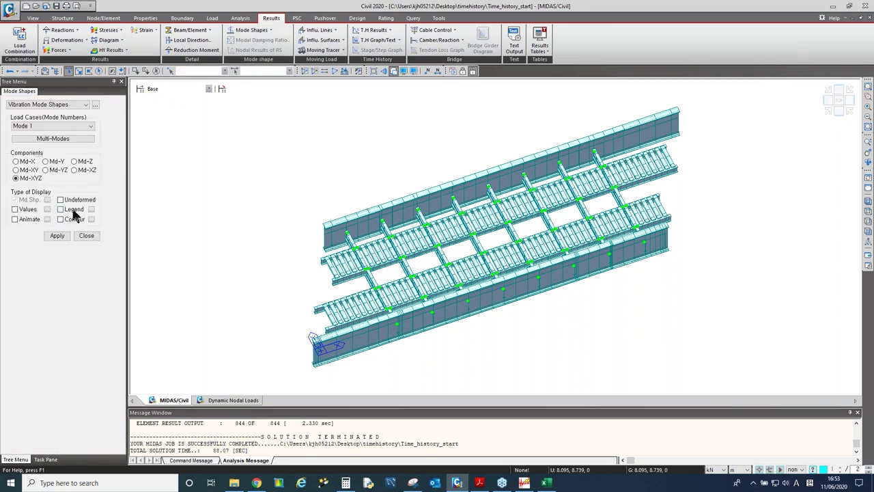
left_click(75, 213)
left_click(74, 219)
left_click(56, 237)
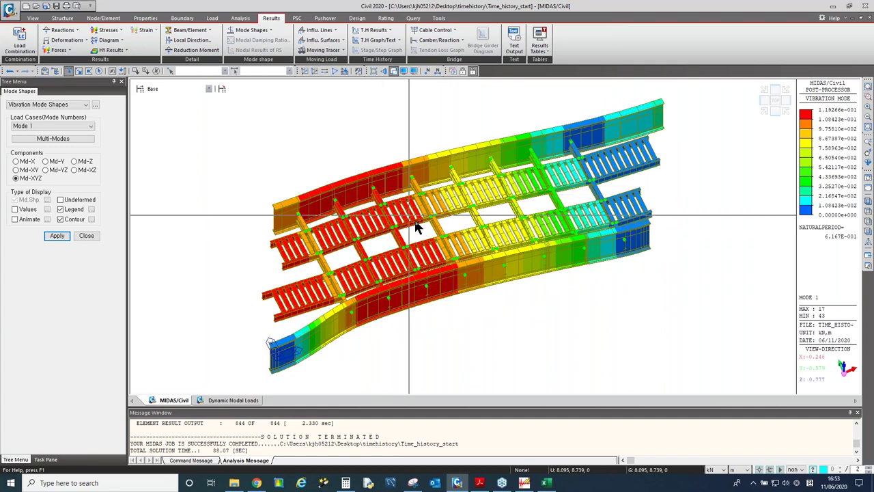
Show the second tree menu, look through the beam end release types in its Works tree, and close it.
right_click(760, 76)
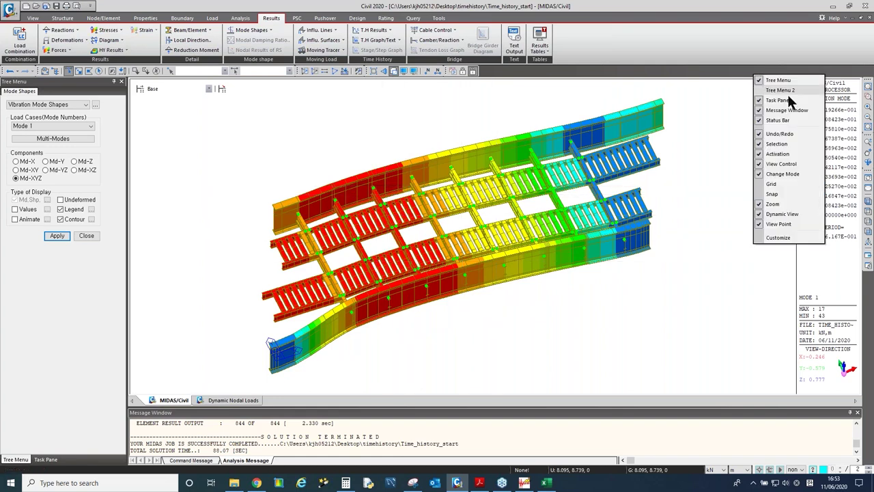
left_click(780, 90)
left_click(777, 92)
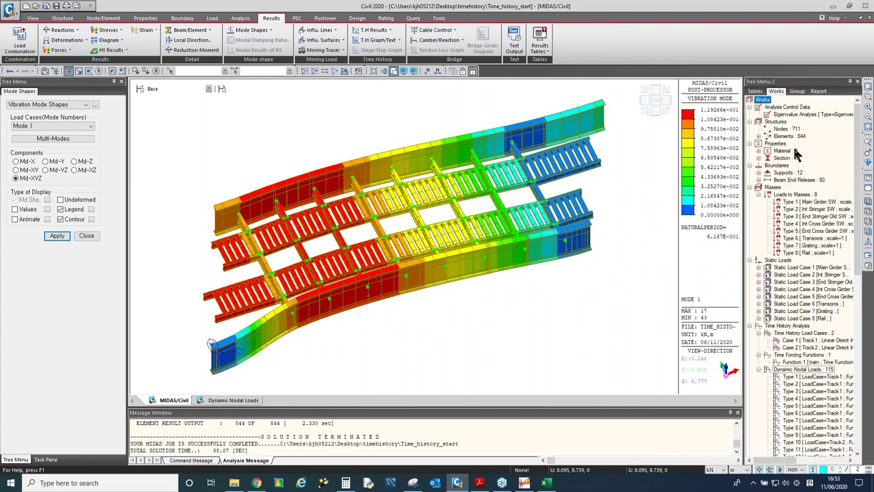
right_click(773, 186)
left_click(813, 303)
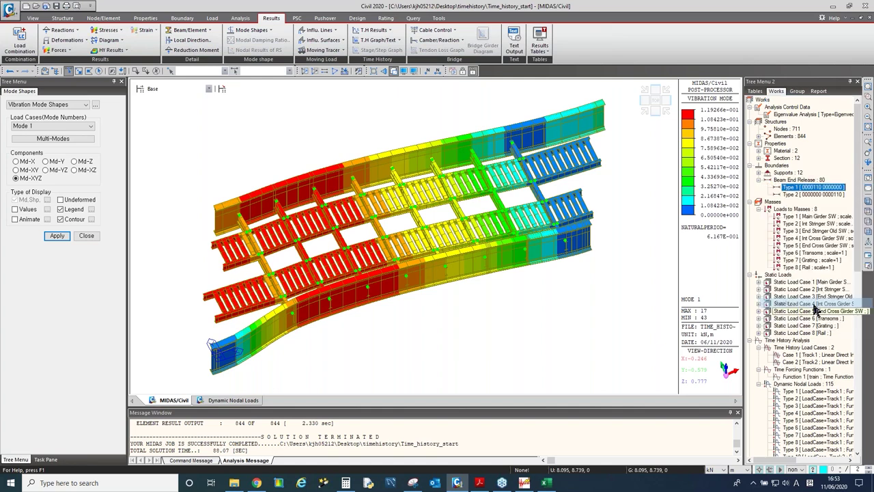
right_click(822, 301)
left_click(822, 321)
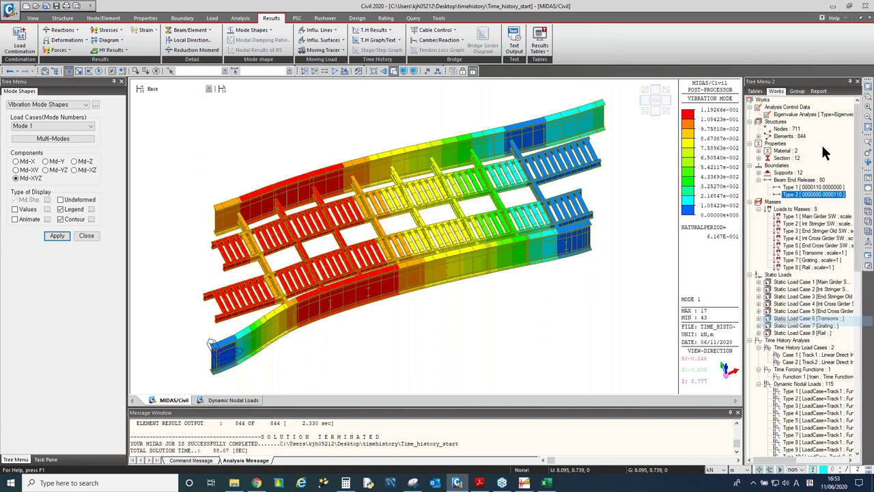
left_click(859, 81)
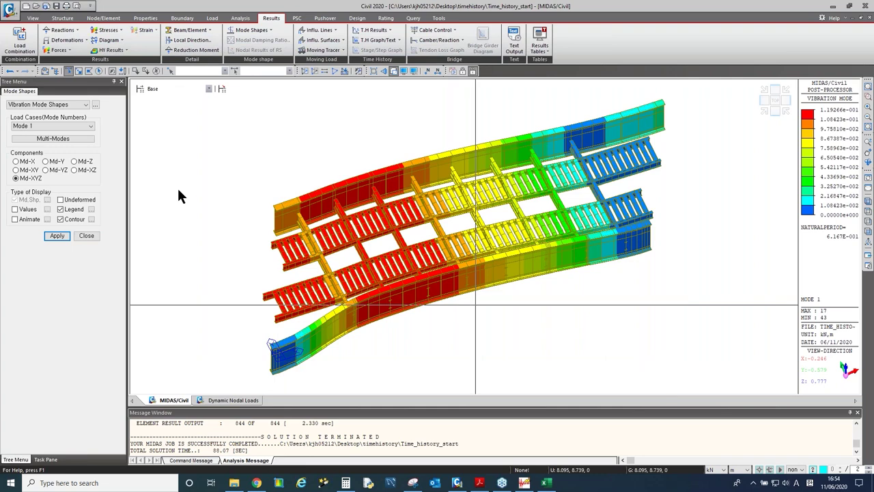
Display the Mode 7 vibration shape and open the eigenvalue mode result table, dismissing its records activation dialog.
left_click(82, 130)
left_click(66, 145)
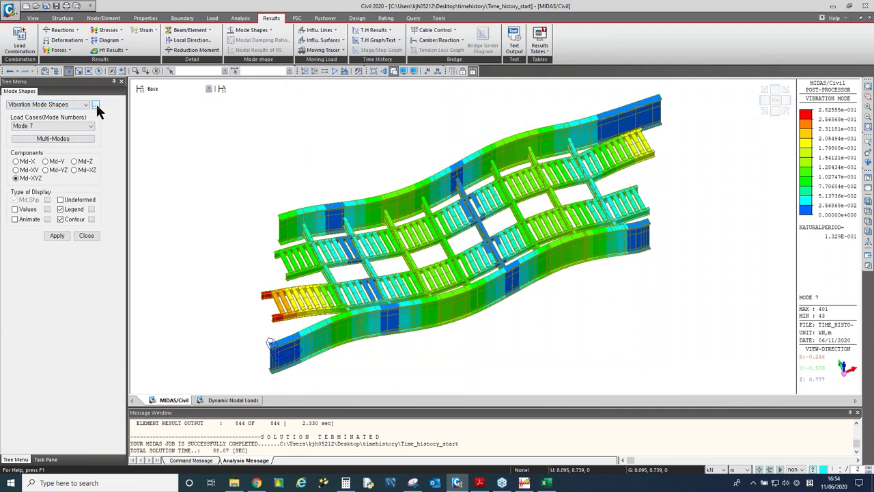
left_click(96, 106)
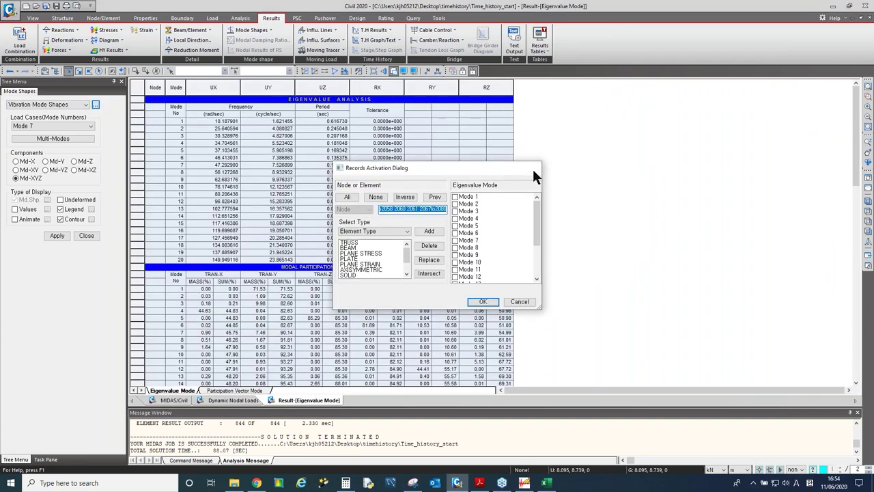
left_click(533, 167)
Examine the frequencies, periods and modal participation masses in the eigenvalue table, and return to the model view.
left_click_drag(214, 125, 336, 235)
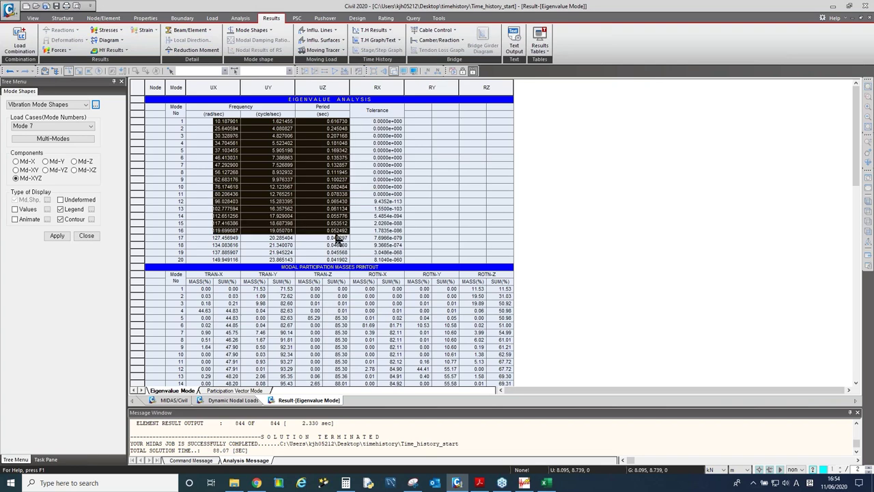
left_click_drag(321, 111, 321, 254)
left_click_drag(234, 112, 274, 256)
left_click(247, 207)
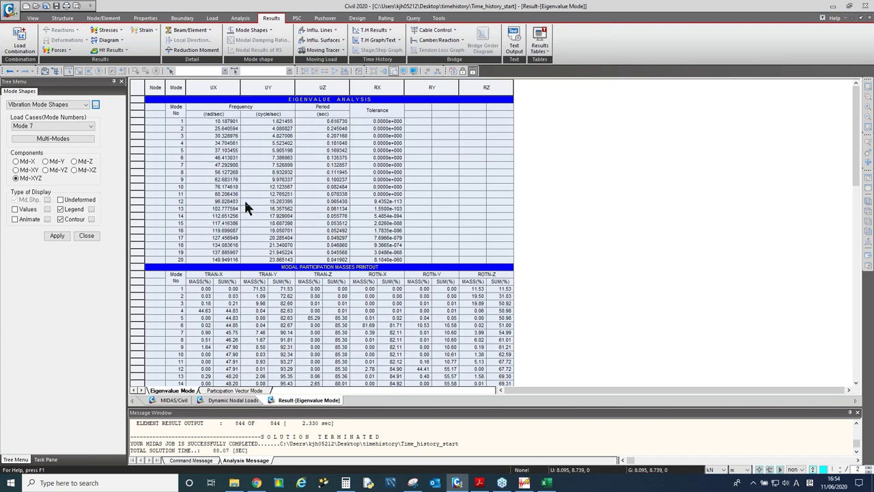
left_click_drag(176, 123, 332, 267)
left_click(333, 336)
scroll(324, 308, "down", 1)
scroll(320, 298, "down", 2)
scroll(321, 293, "up", 3)
left_click(175, 400)
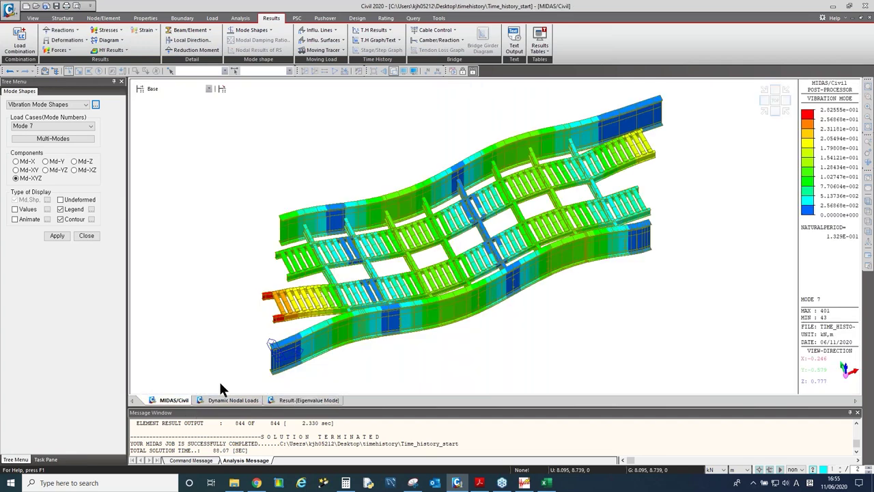
Display the displacement contour of the bridge for load case THmin: Track1 with the DZ component.
left_click(74, 40)
left_click(87, 39)
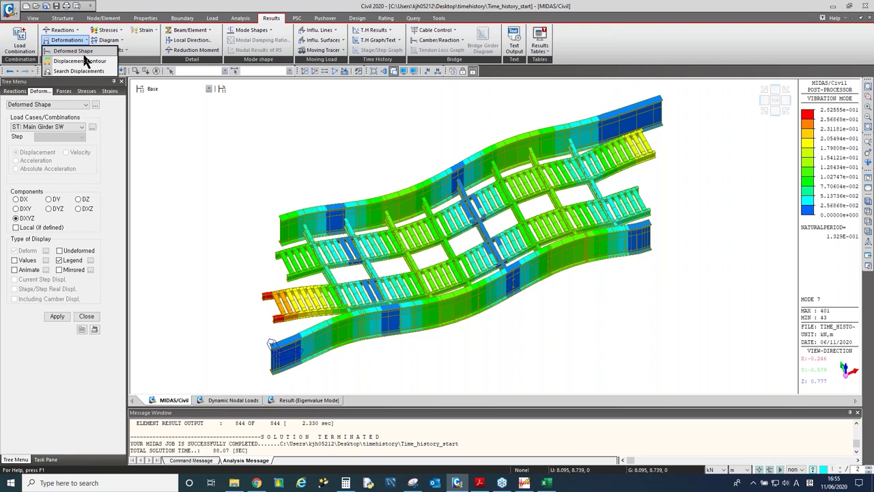
left_click(86, 62)
left_click(82, 127)
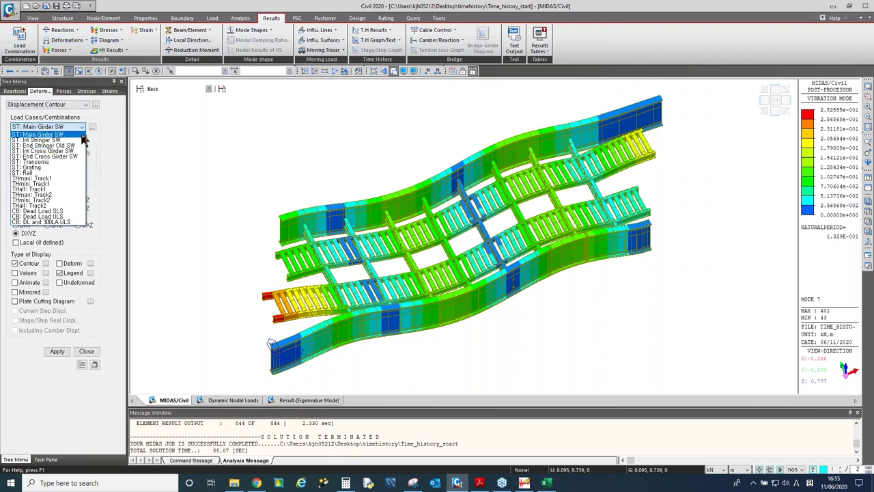
left_click(74, 185)
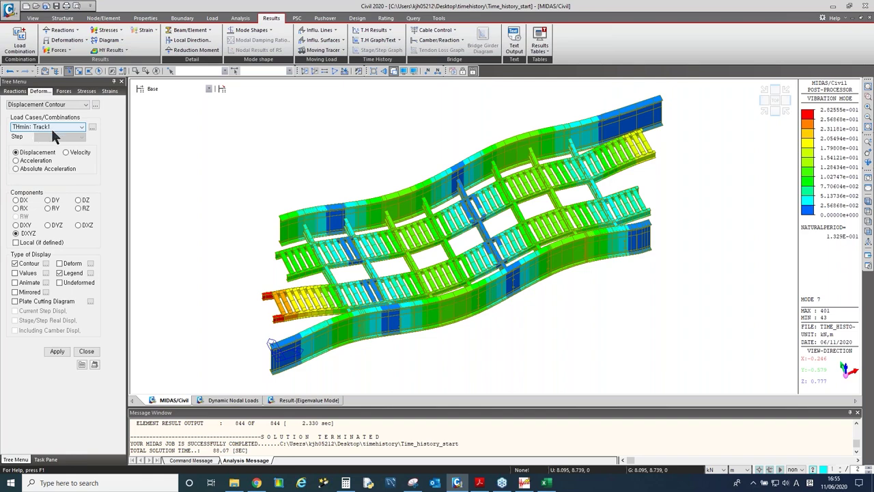
left_click(78, 199)
left_click(65, 350)
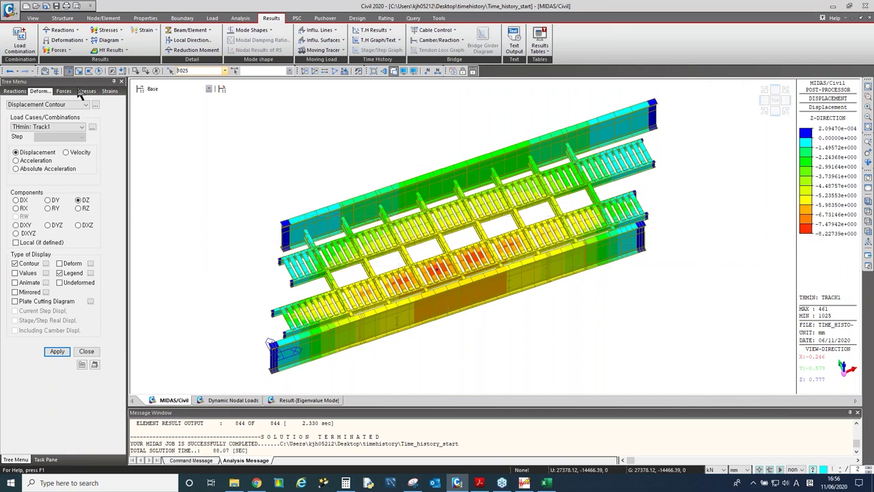
Display the My beam diagram of the bridge for load case THmax: Track1.
left_click(63, 51)
left_click(79, 82)
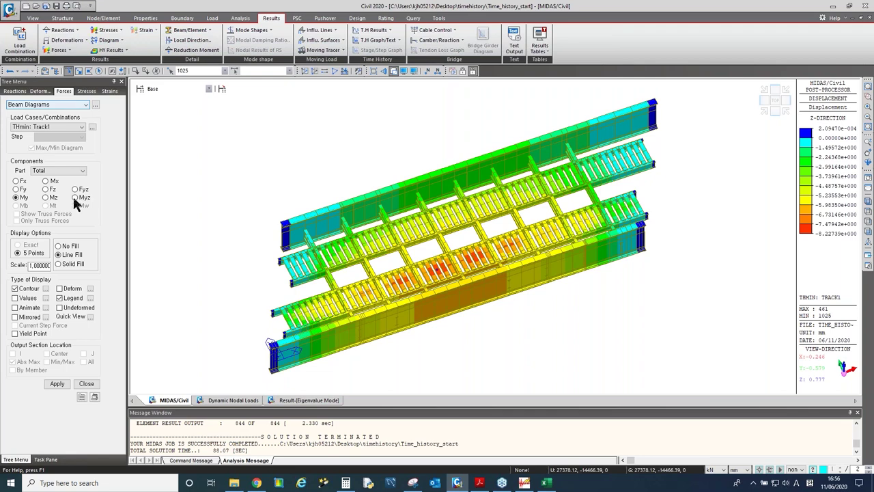
left_click(51, 126)
left_click(42, 179)
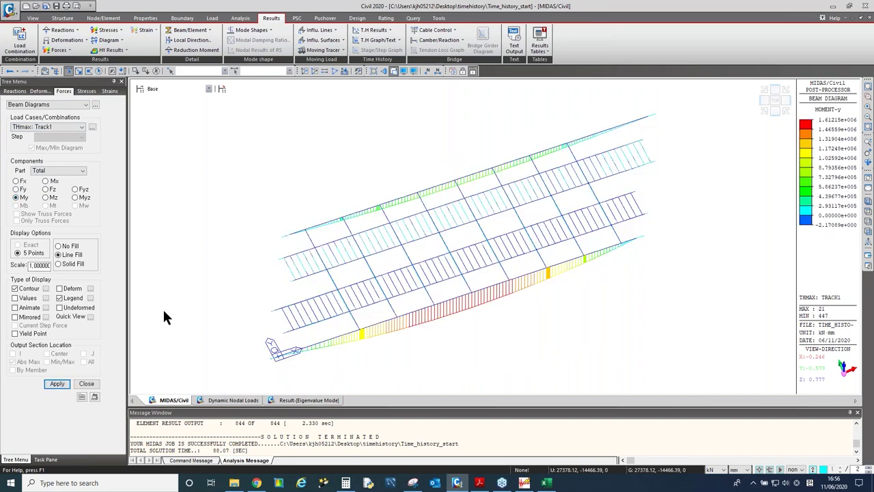
Display the My beam diagram for load case THmax: Track2 and enter element number 916 for selection.
left_click(55, 126)
left_click(51, 195)
left_click(49, 383)
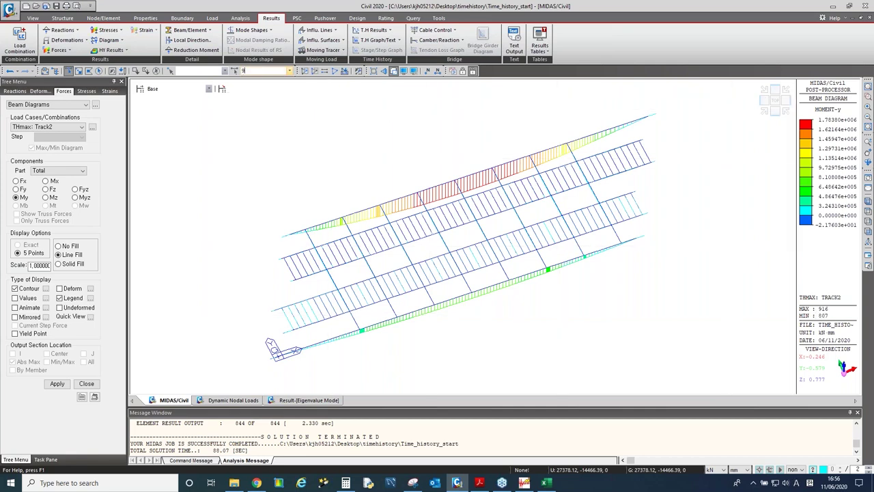
type("6")
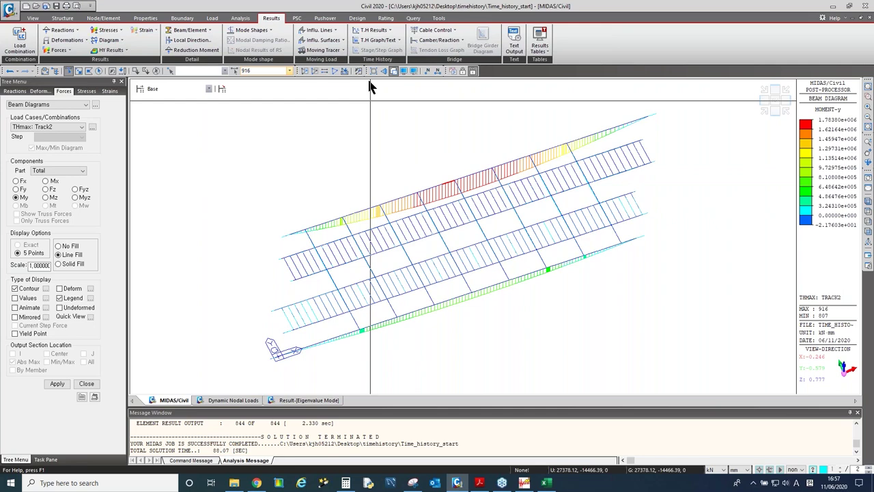
Open the time history displacement, velocity and acceleration results for Track1, choose acceleration, and check the selectable time steps.
left_click(373, 30)
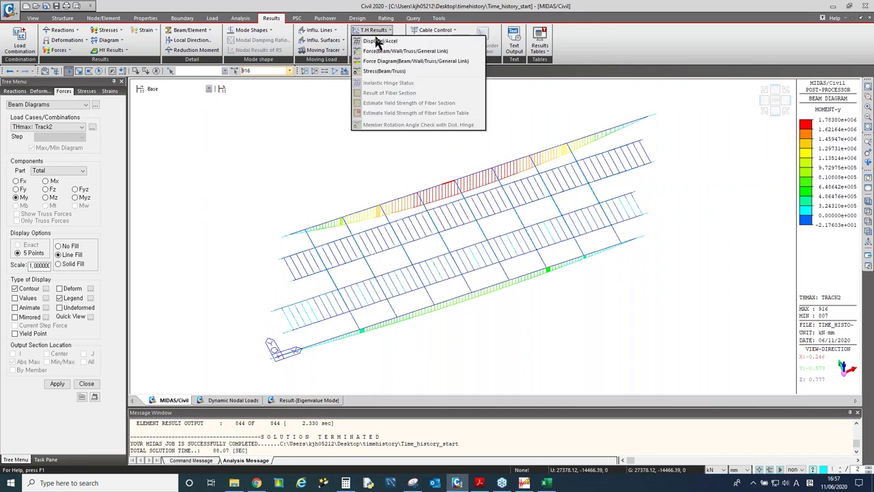
left_click(380, 41)
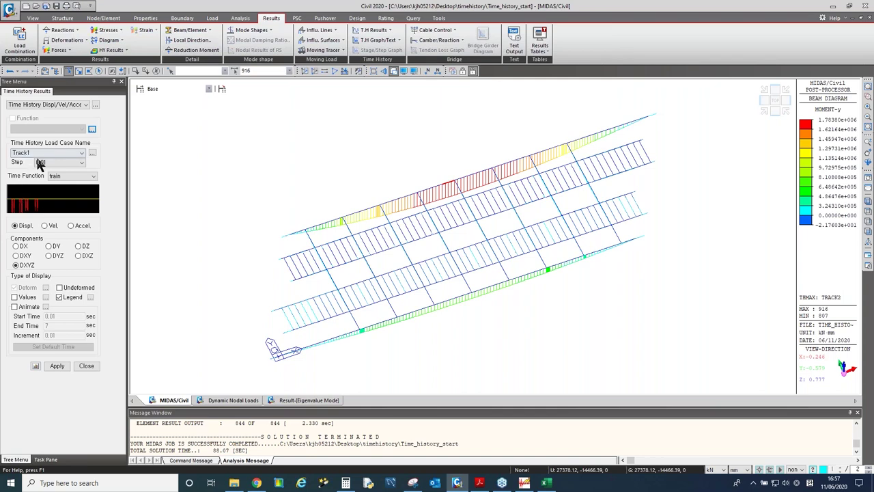
left_click(72, 226)
left_click(55, 162)
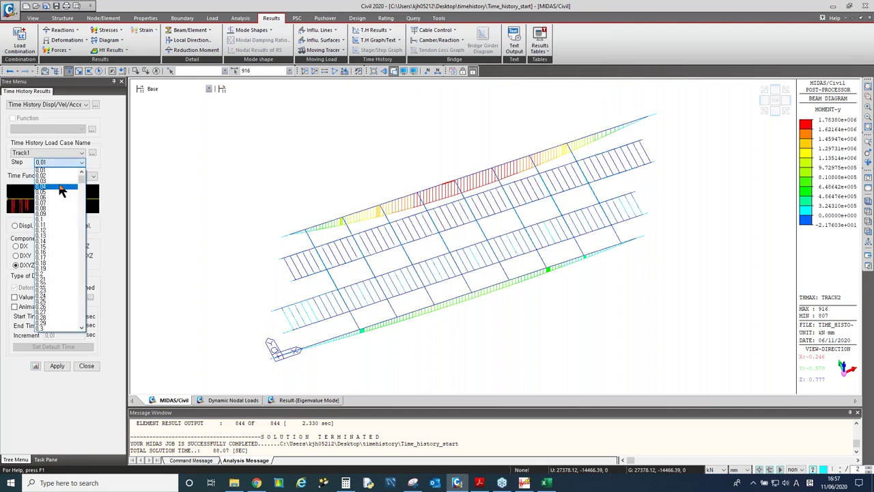
left_click(22, 178)
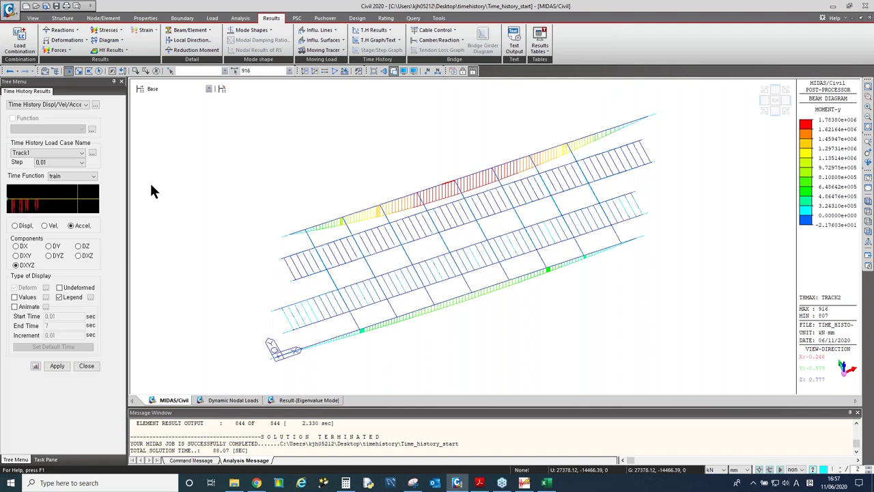
Open the Time History Graph settings and start a new Beam Force/Stress graph function.
left_click(394, 40)
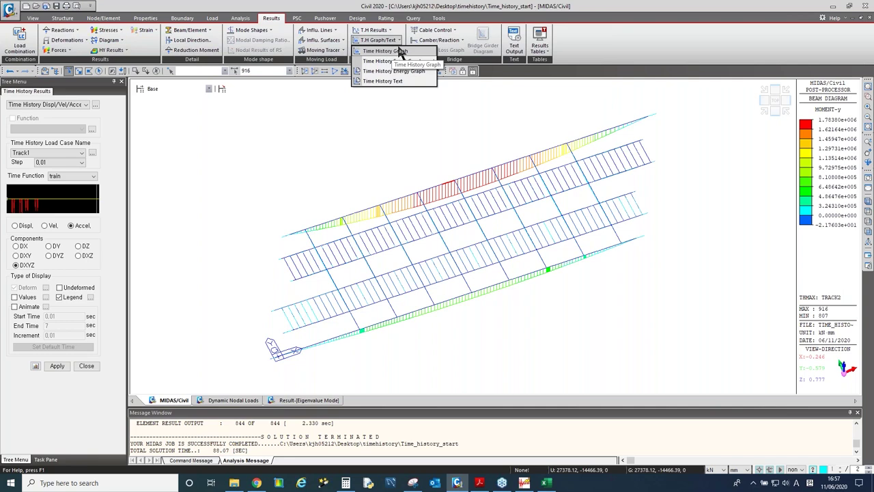
left_click(398, 53)
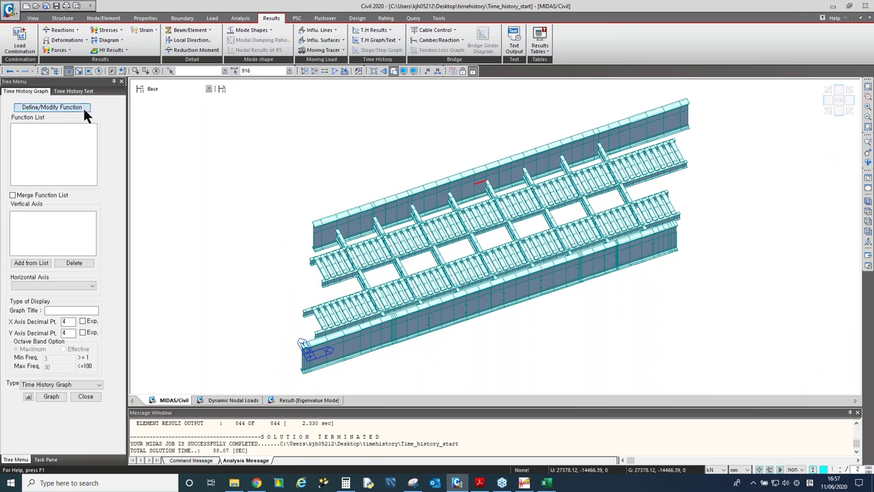
left_click(84, 108)
left_click(74, 144)
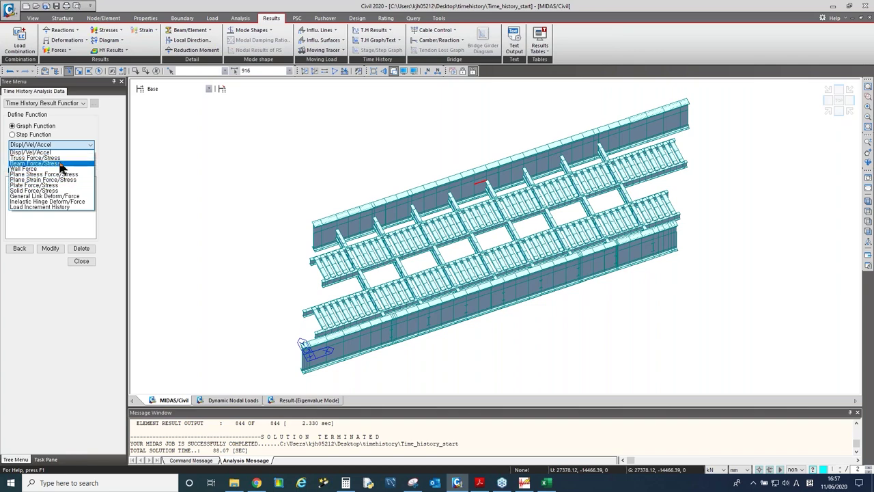
left_click(59, 163)
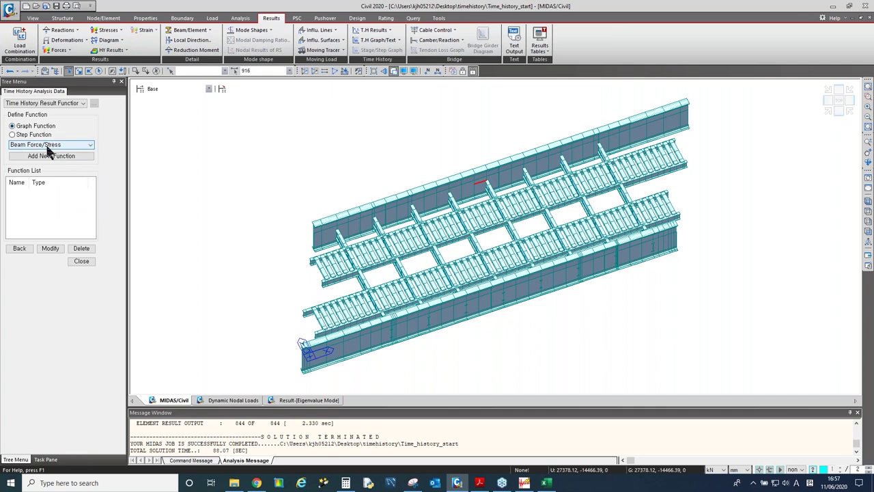
left_click(56, 158)
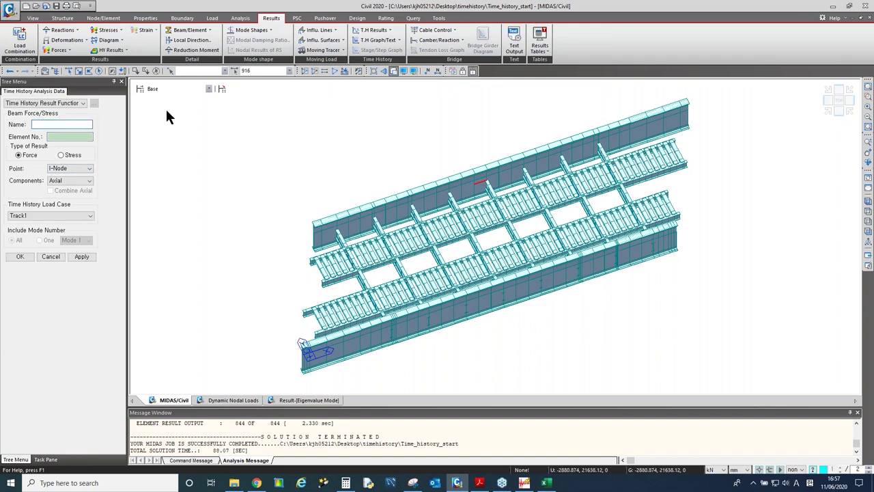
Switch to the tutorial PDF and look up the Shear-1 and Shear-2 function settings on page 46.
left_click(482, 487)
scroll(505, 338, "down", 3)
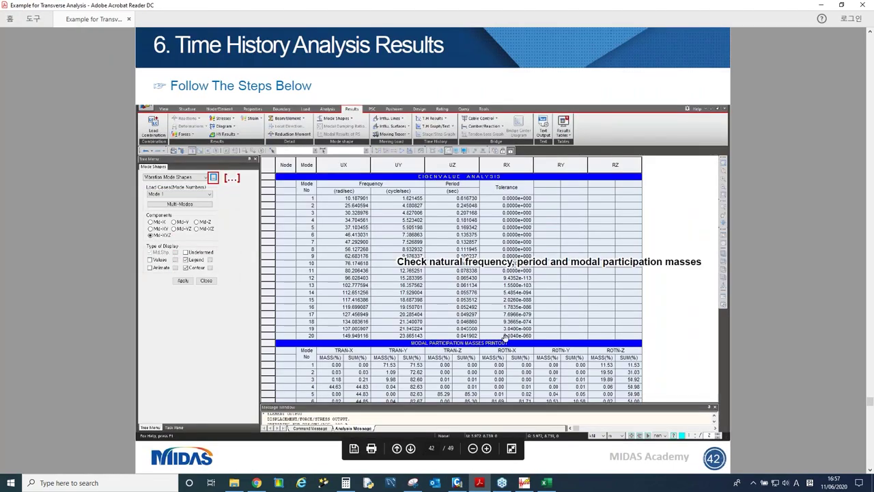
scroll(505, 338, "down", 3)
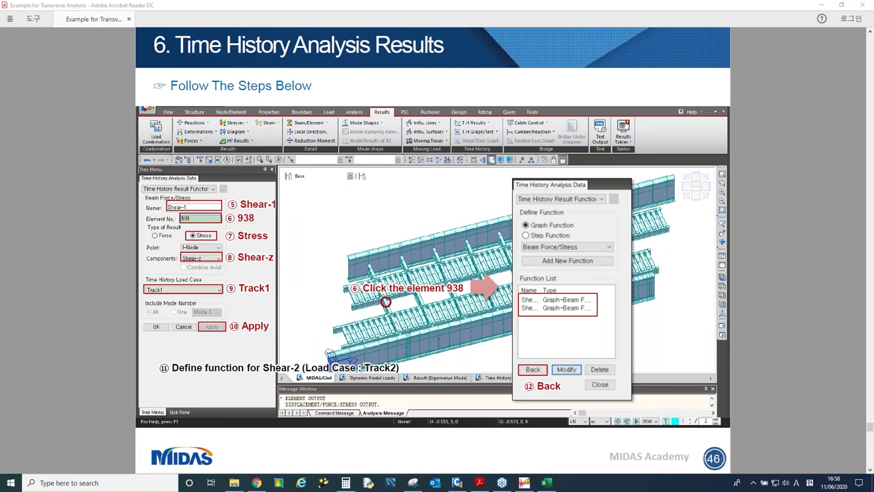
key("alt+Tab")
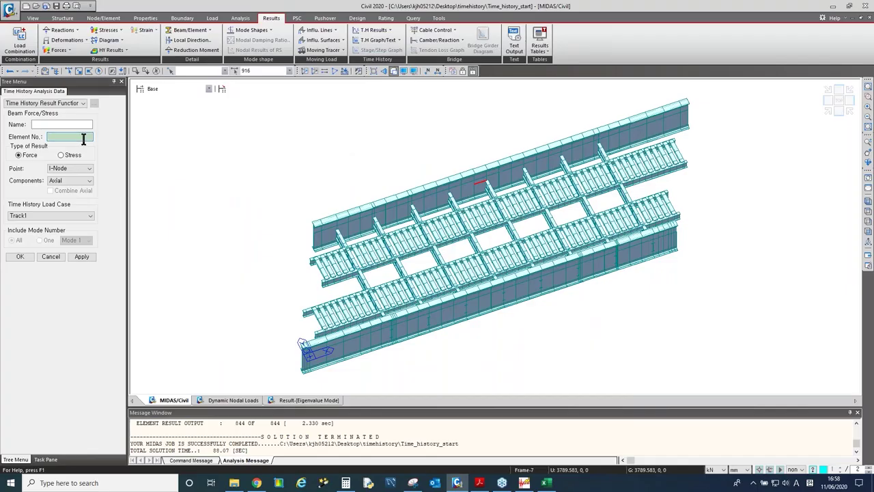
Define the beam force function Shear-1 for element 938 with component Shear-z and time history load case Track1.
type("938")
left_click(61, 125)
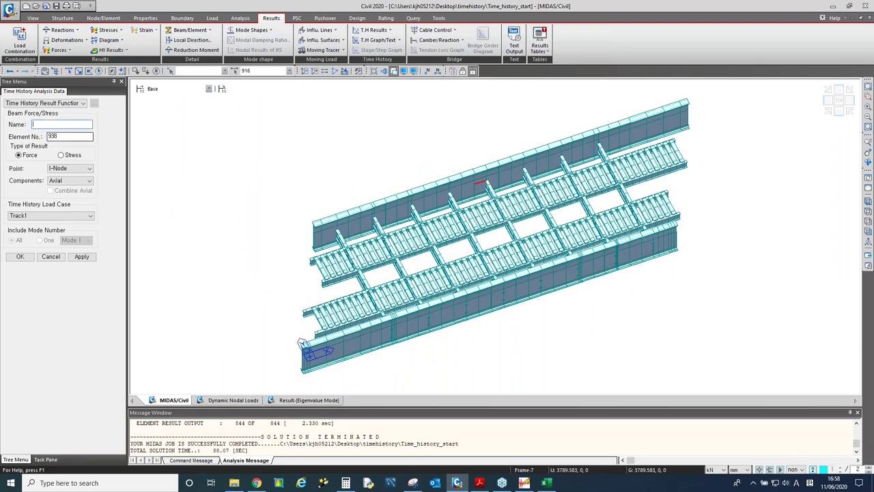
key("alt+Tab")
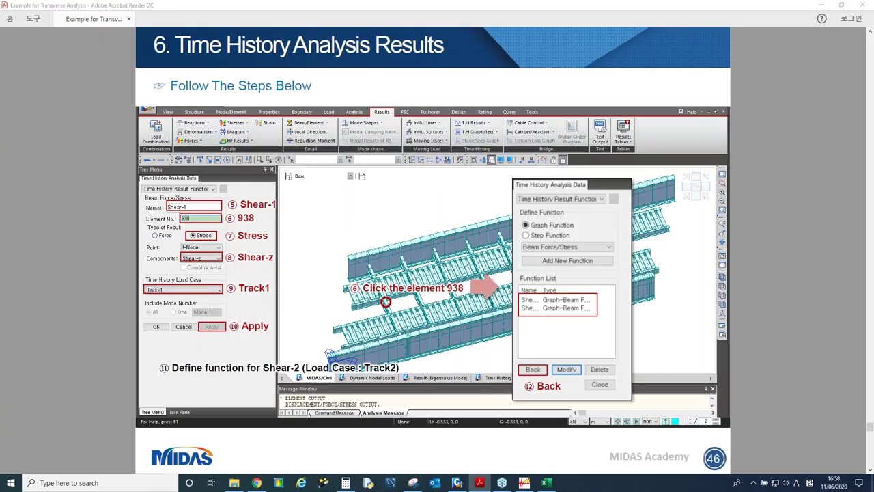
key("alt+Tab")
left_click(78, 124)
type("Shear-1")
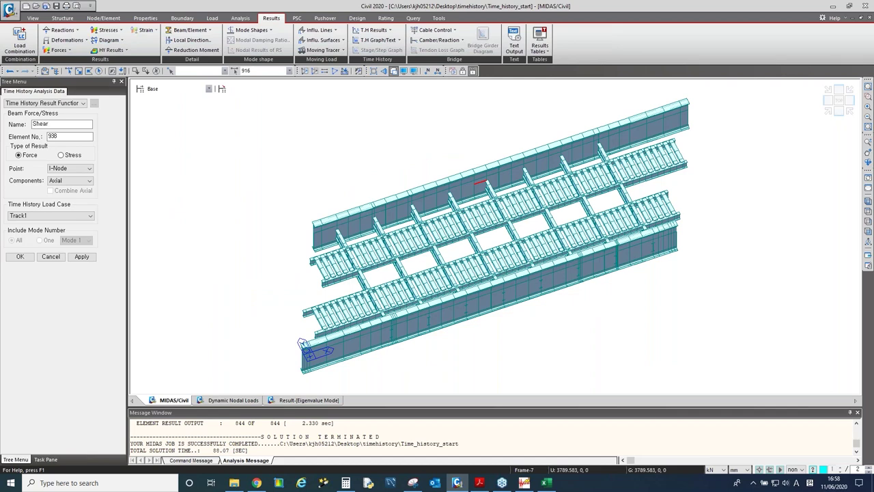
left_click(85, 180)
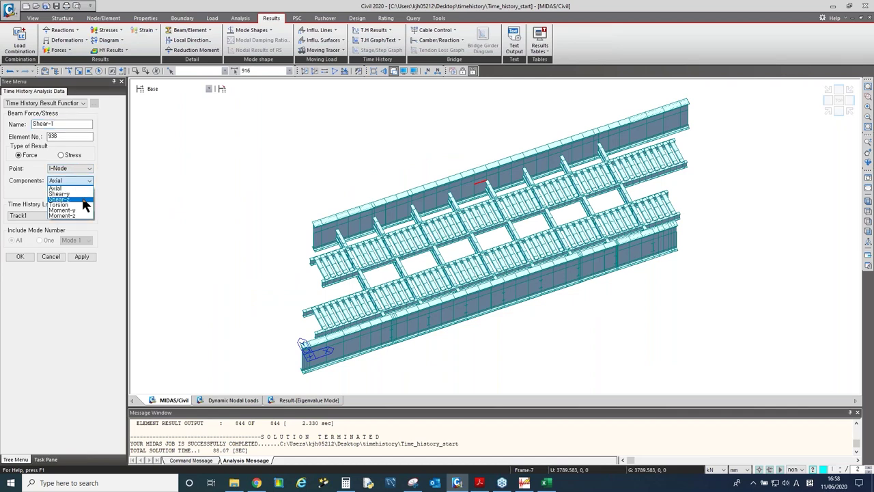
left_click(84, 199)
left_click(71, 215)
left_click(51, 225)
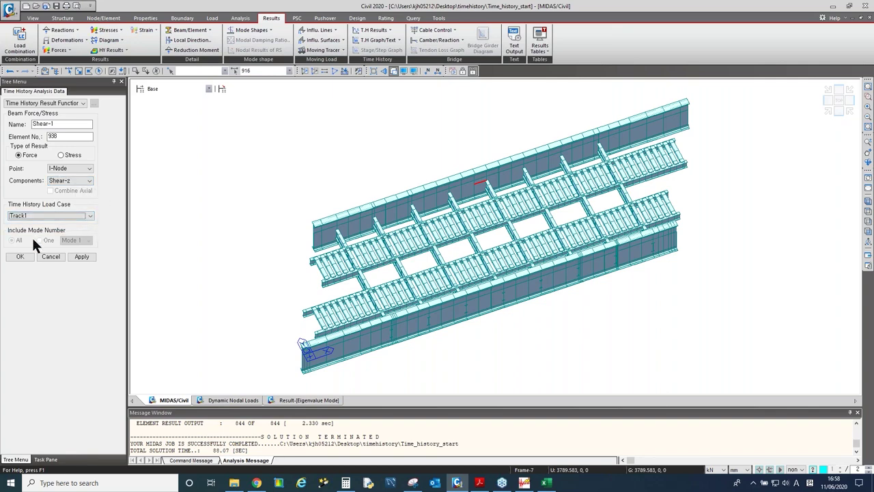
left_click(82, 257)
Define a second beam function Shear-2 for element 938 with the Stress result type and load case Track2.
left_click(64, 124)
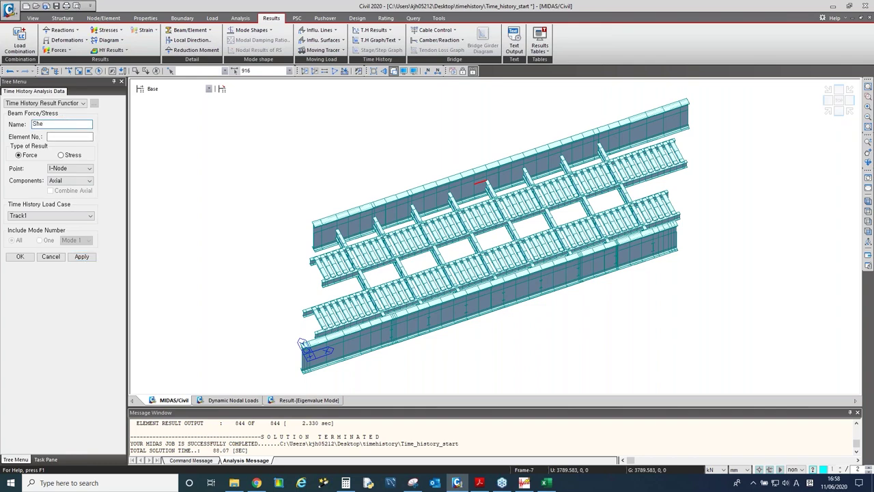
type("ar-2")
left_click(73, 137)
type("938")
left_click(73, 157)
left_click(37, 215)
left_click(33, 226)
left_click(29, 259)
Return to the graph settings, add Shear-2 and Shear-1 to the vertical axis and plot both against time.
left_click(63, 198)
left_click(65, 191)
left_click(66, 198)
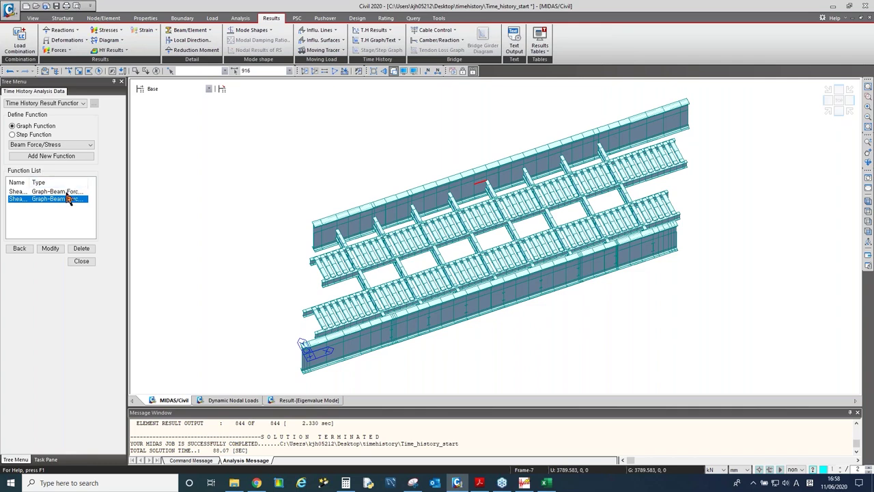
left_click(66, 191)
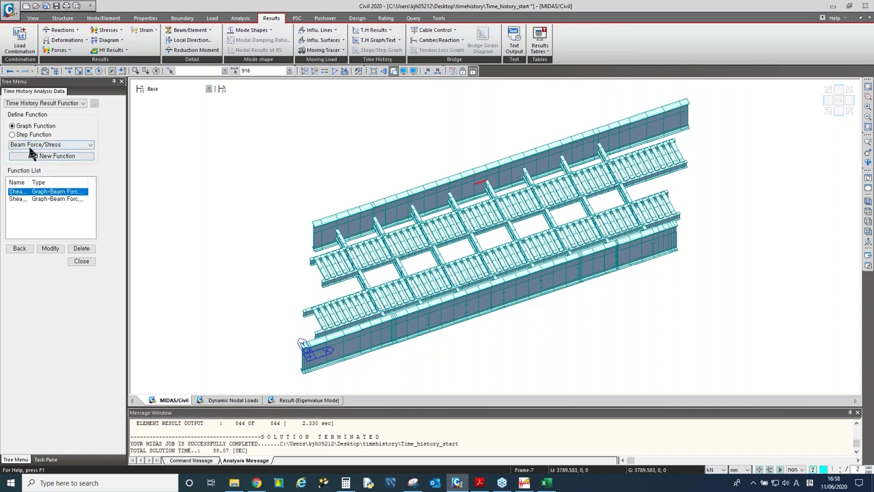
left_click(19, 248)
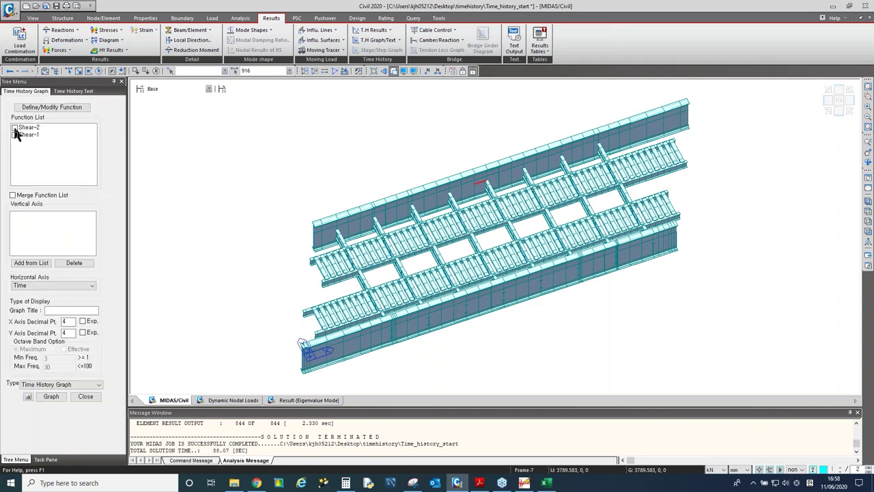
left_click(14, 128)
left_click(14, 134)
left_click(33, 264)
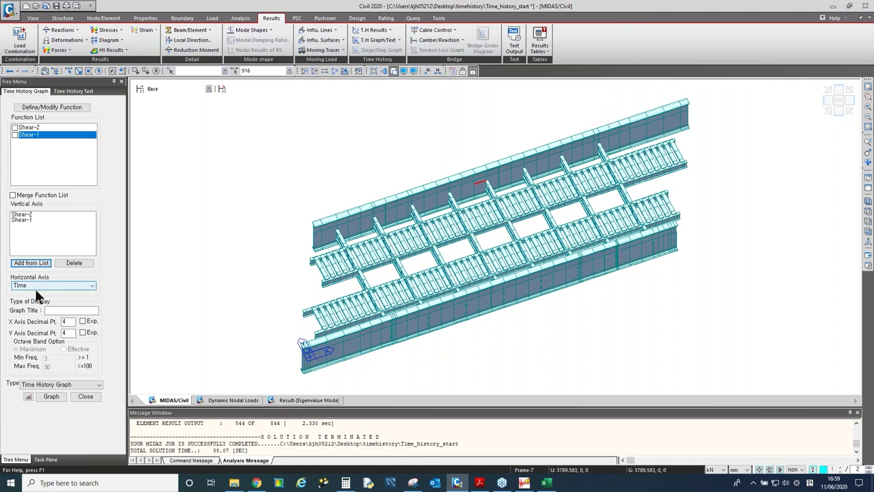
double_click(67, 321)
left_click(49, 398)
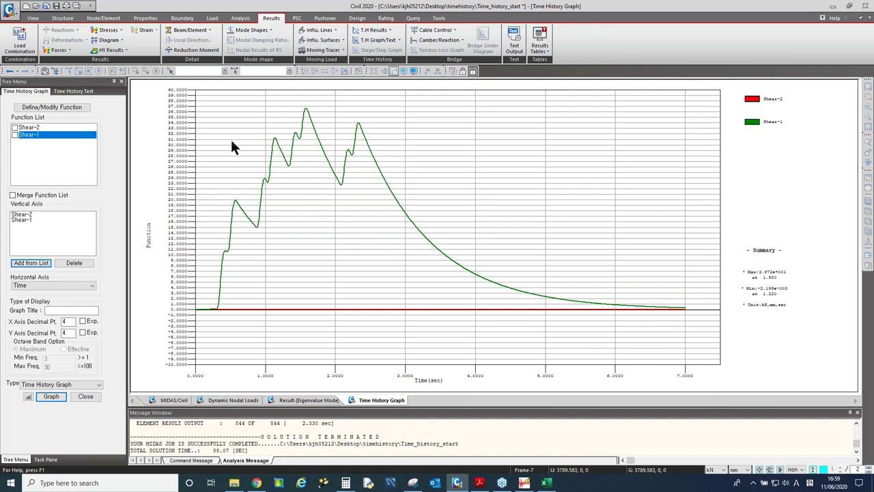
Zoom in on the peaks of the Shear-1 curve, then zoom out to the full graph.
left_click_drag(269, 101, 381, 157)
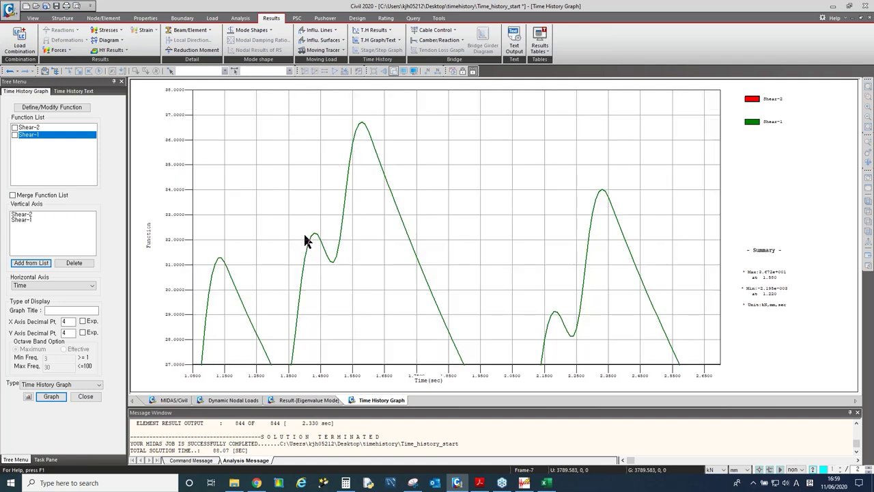
right_click(360, 224)
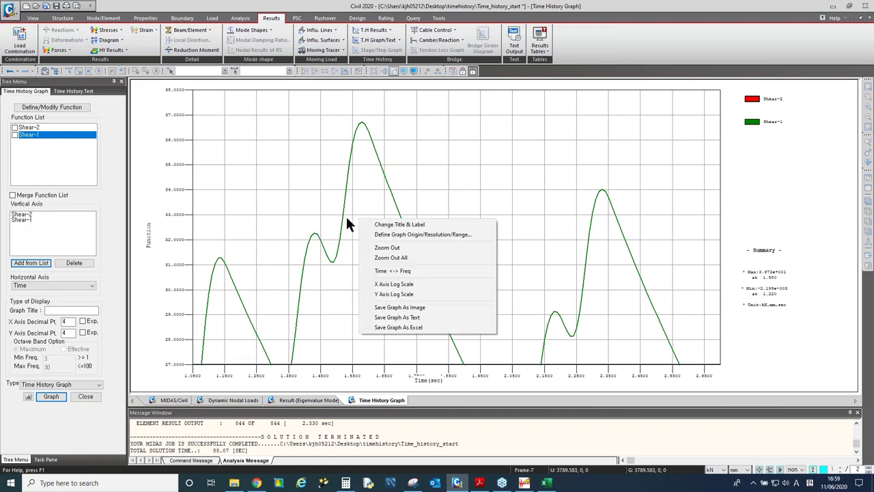
left_click(381, 263)
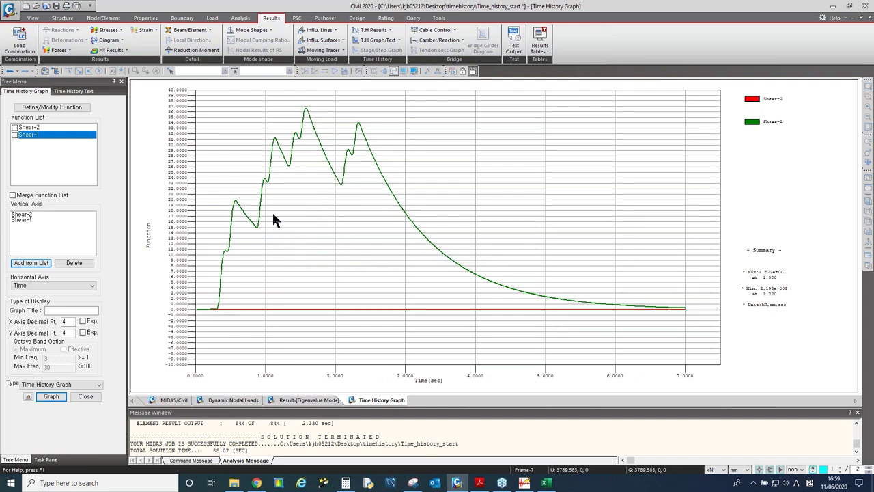
View the shear graph in the frequency domain and switch it back to the time domain.
right_click(331, 209)
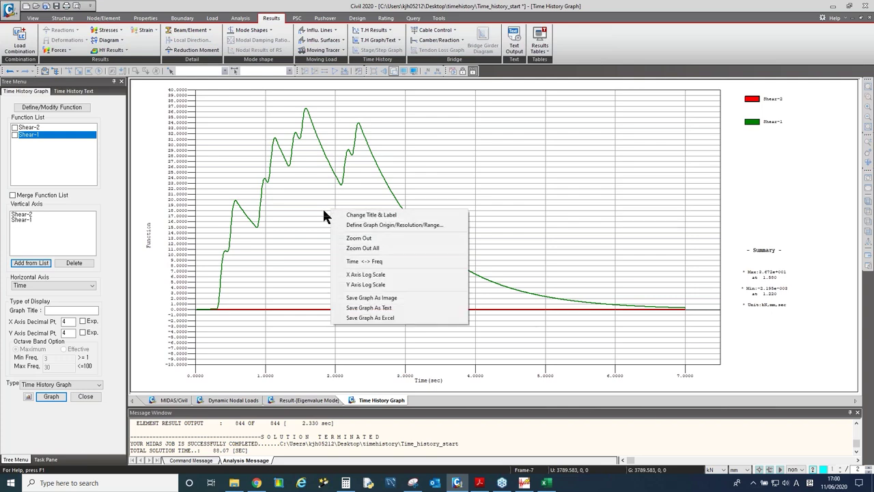
left_click(407, 265)
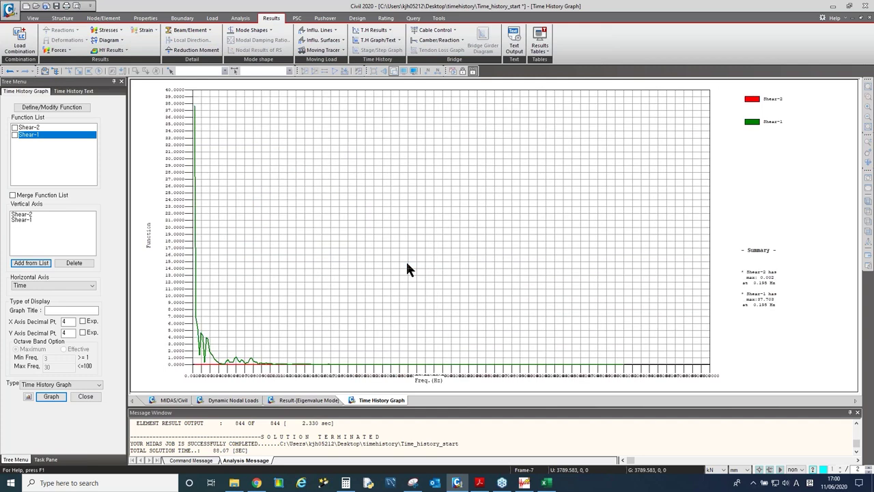
right_click(351, 233)
left_click(383, 286)
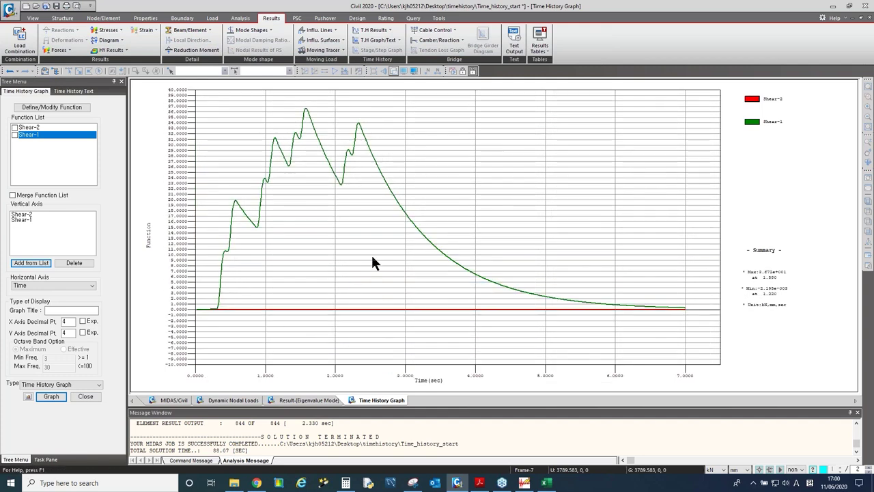
Switch to the tutorial PDF and review the remaining result pages through to the closing Q&A slide.
left_click(487, 483)
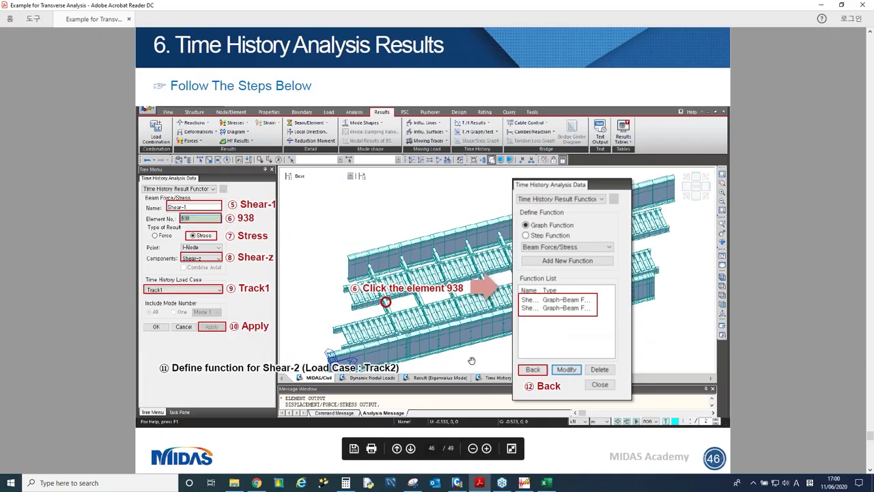
scroll(471, 361, "down", 2)
scroll(472, 362, "up", 1)
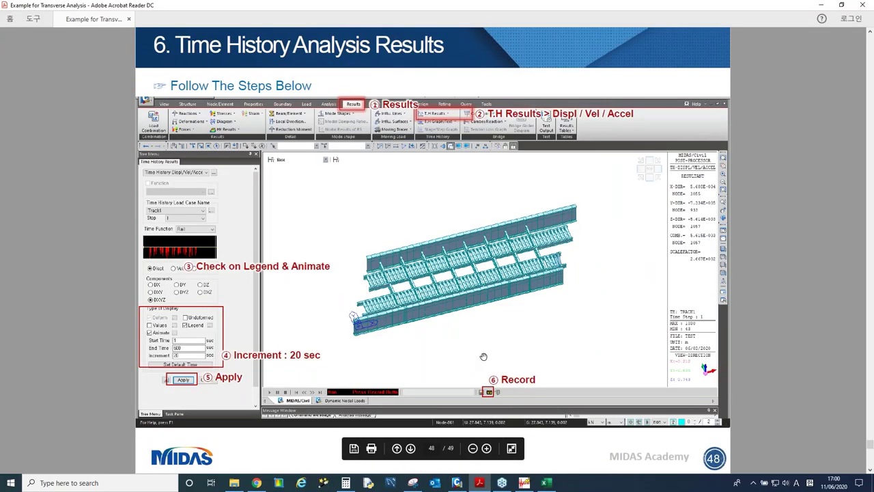
scroll(486, 355, "down", 1)
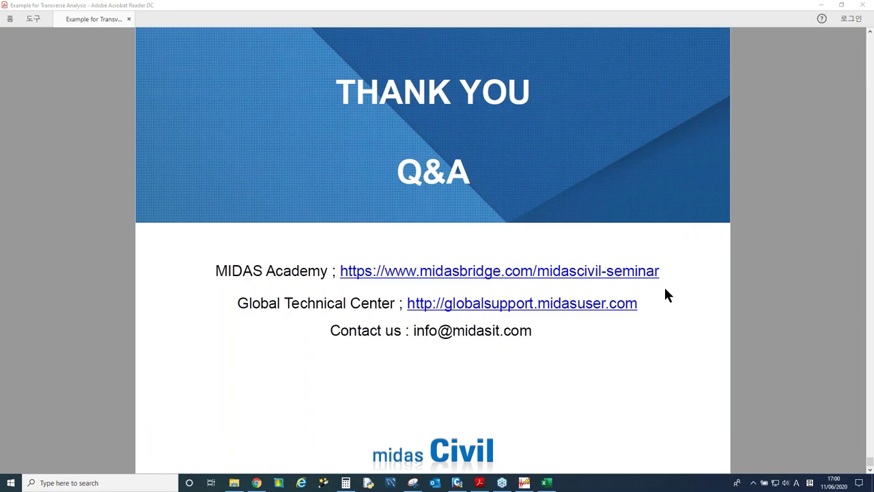
Switch to the browser, view the Time History Analysis of Steel U-Through Bridge training page and browse the midasCivil Academy course list.
left_click(256, 483)
scroll(171, 159, "up", 3)
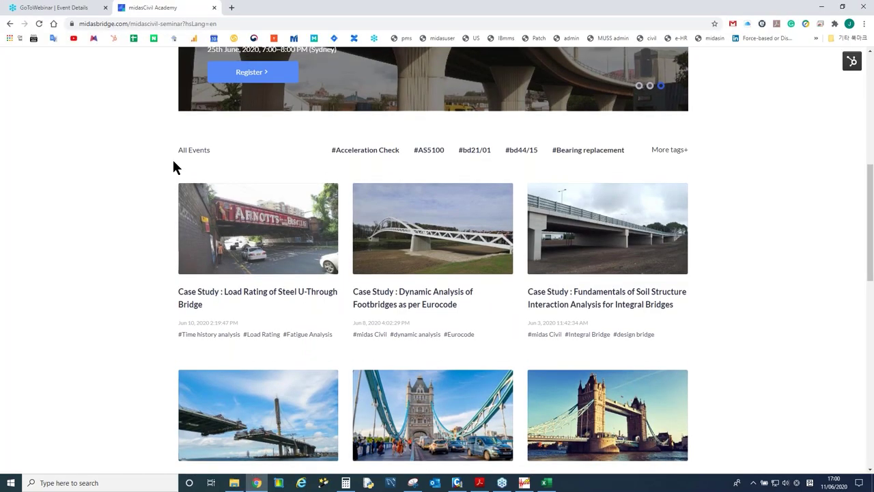
scroll(312, 270, "down", 1)
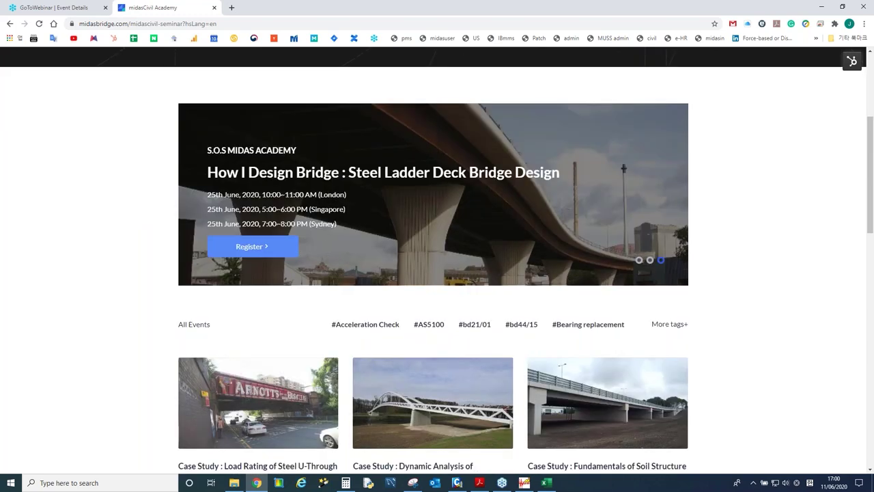
left_click(283, 251)
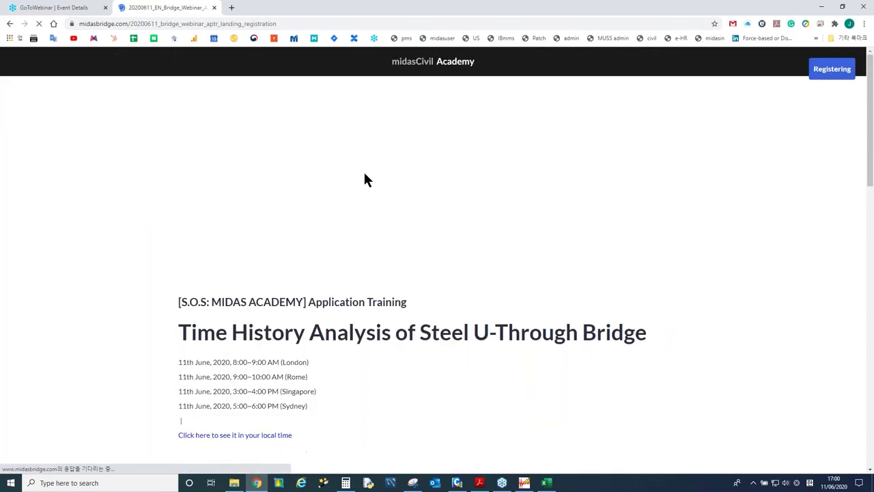
scroll(389, 238, "down", 15)
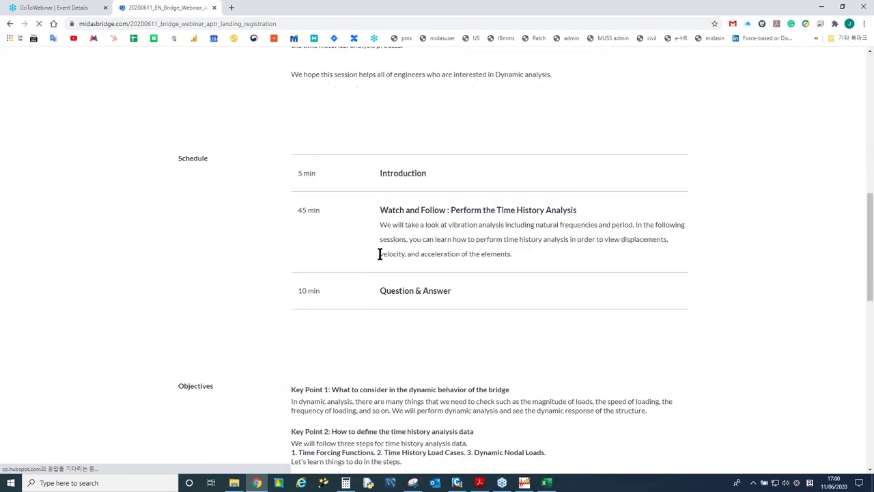
scroll(380, 273, "up", 15)
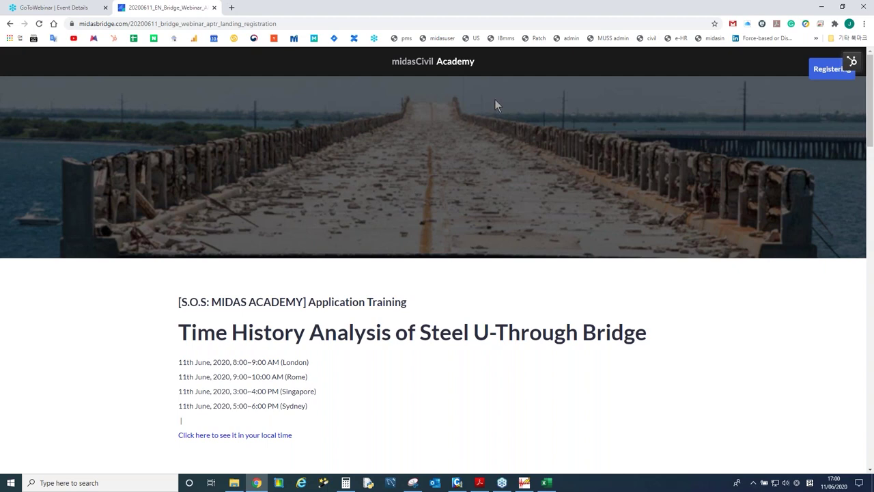
left_click(441, 65)
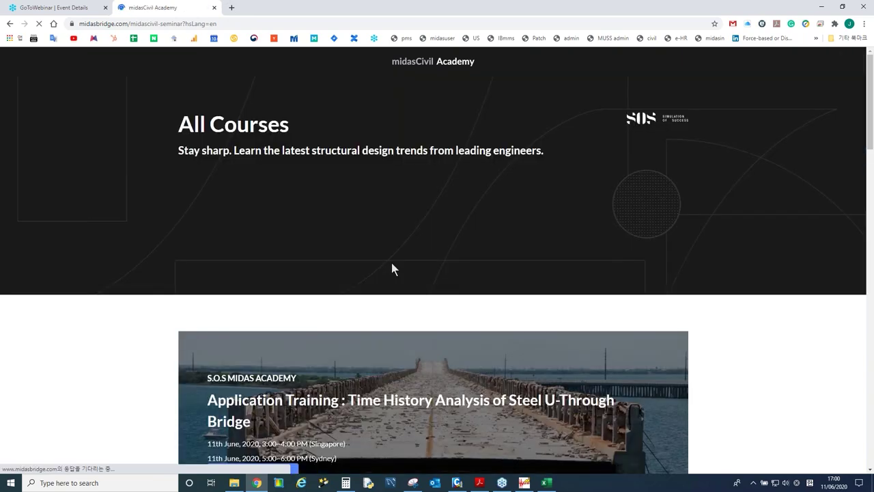
scroll(392, 266, "down", 6)
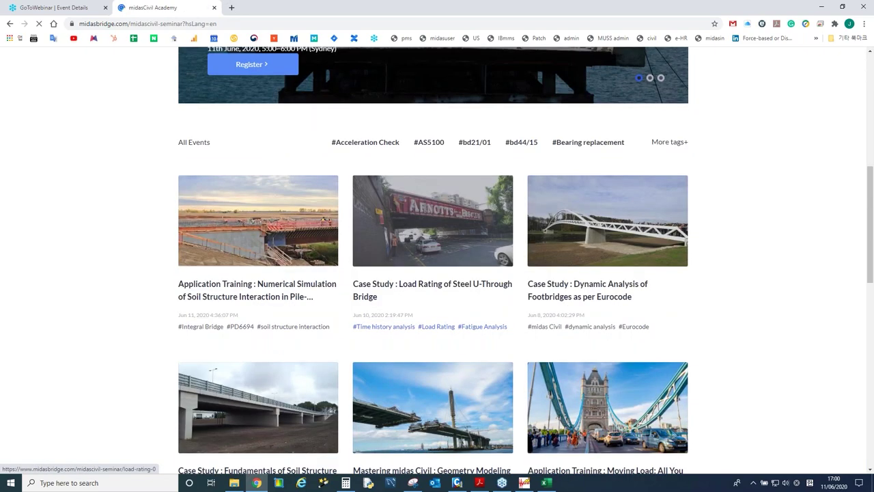
Look through the further case study and application training courses on the midasCivil Academy page.
scroll(382, 295, "down", 3)
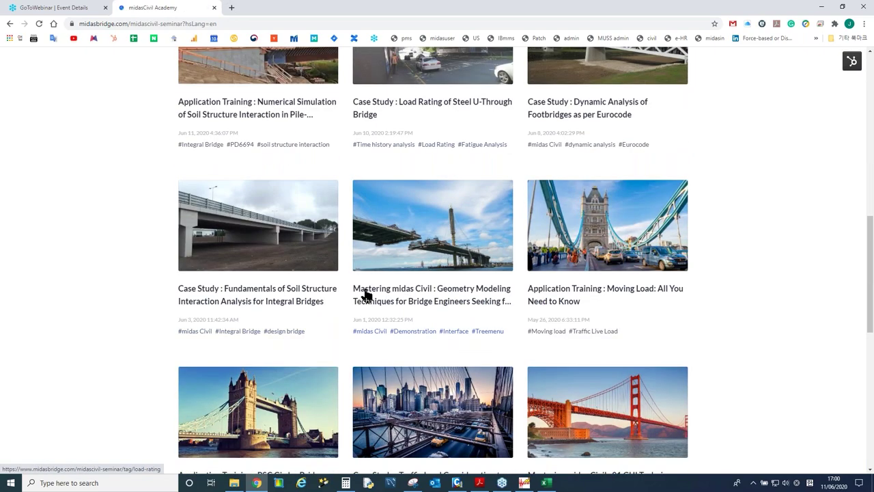
scroll(383, 260, "down", 3)
scroll(718, 304, "up", 2)
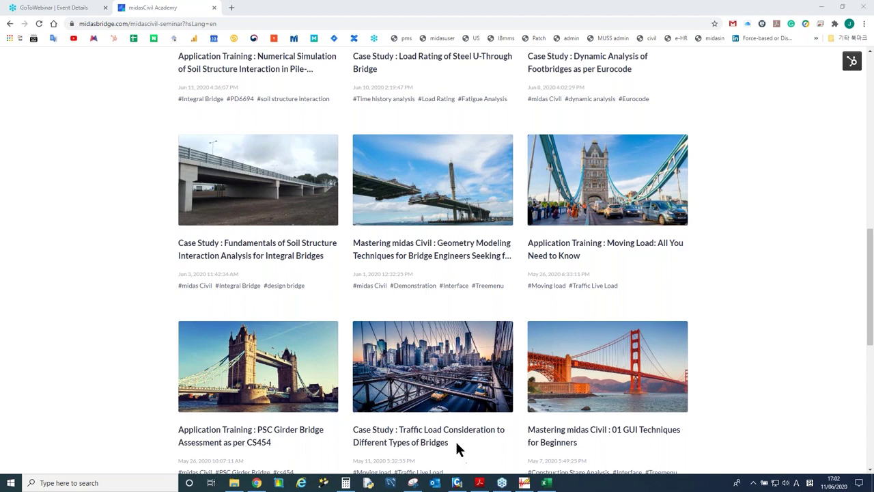
Switch to midas Civil, calculate 25 ÷ 60 in the Calculator and close it.
left_click(458, 484)
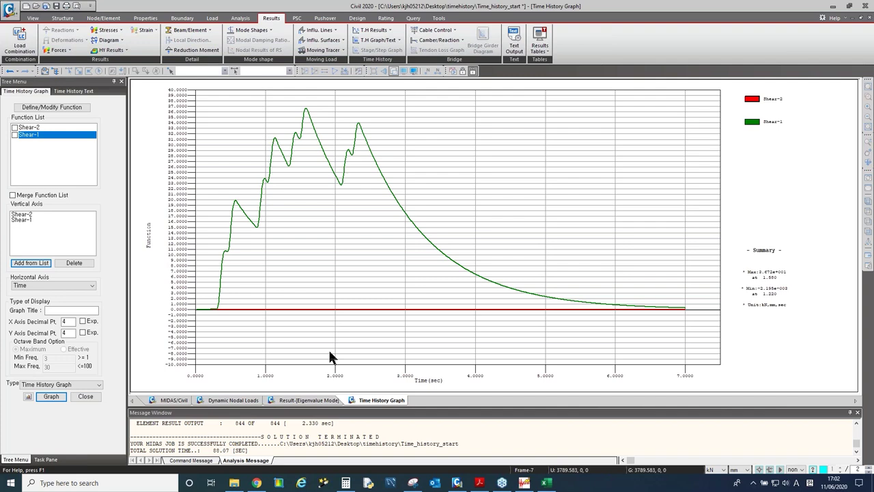
left_click(346, 482)
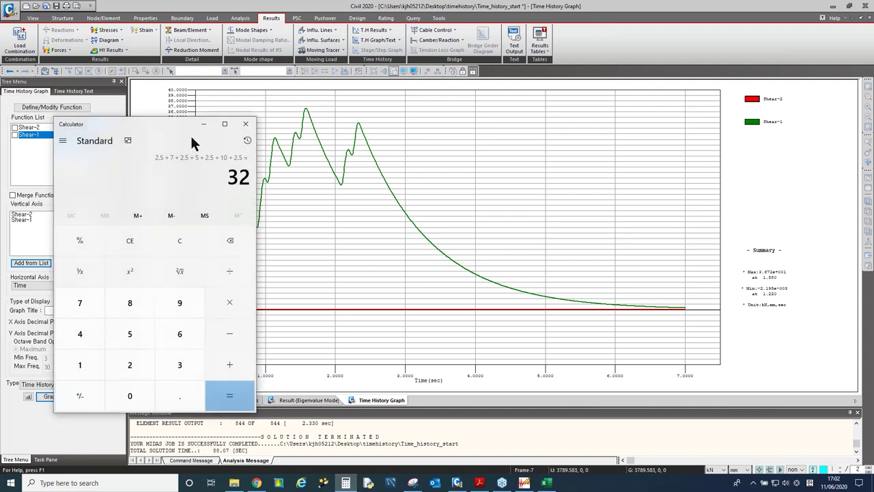
key("BackSpace")
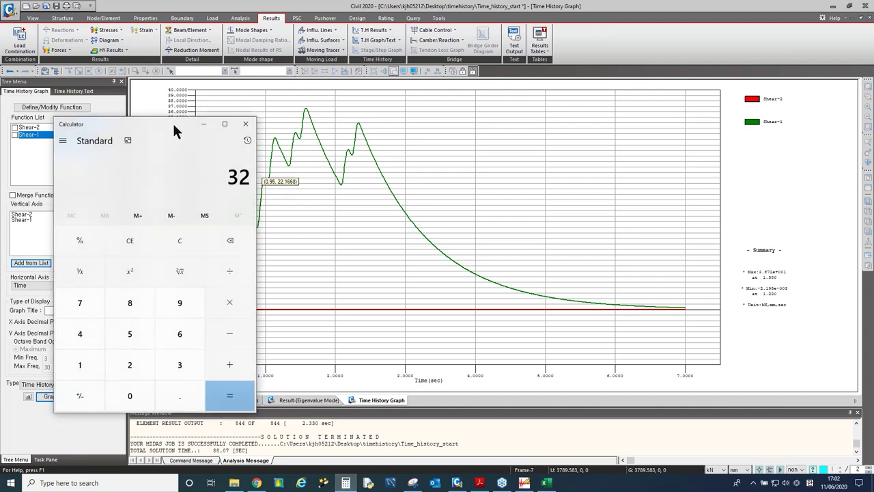
left_click(149, 239)
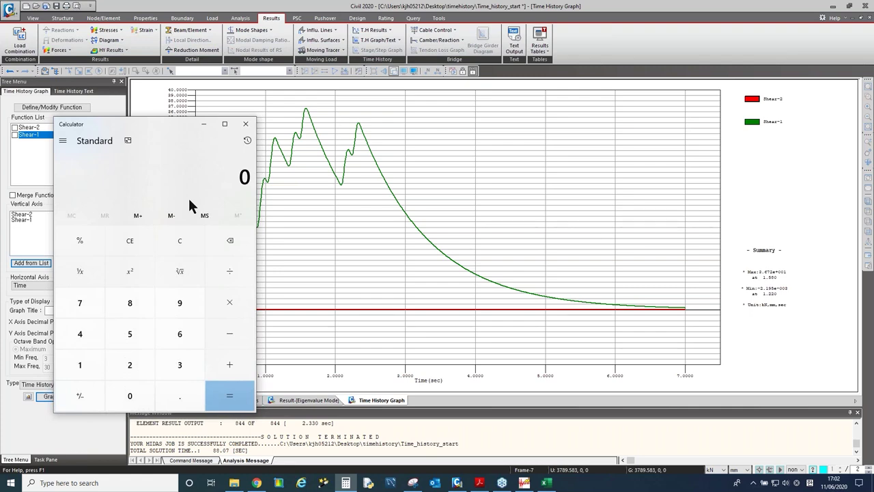
type("25")
key("slash")
type("60")
key("Return")
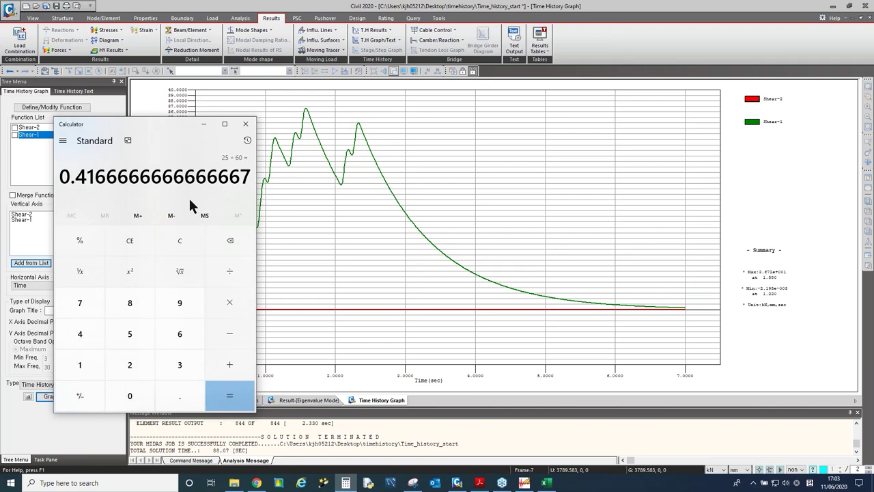
left_click(246, 124)
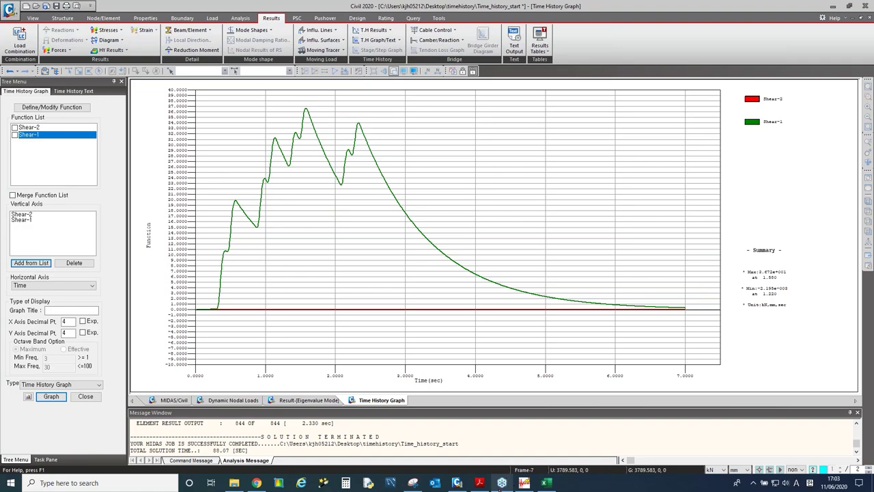
Switch to the tutorial PDF and go back to the page 29 note on Time Increment and Step for Output.
left_click(478, 483)
scroll(394, 323, "up", 5)
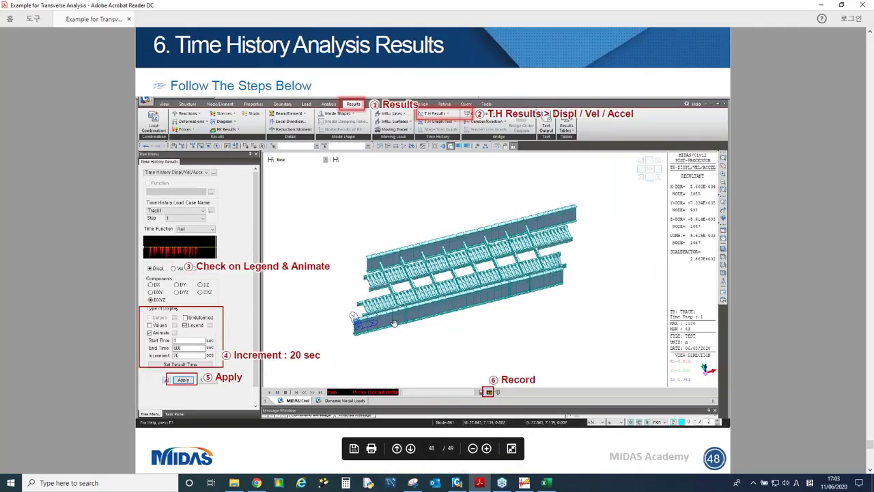
scroll(390, 326, "up", 5)
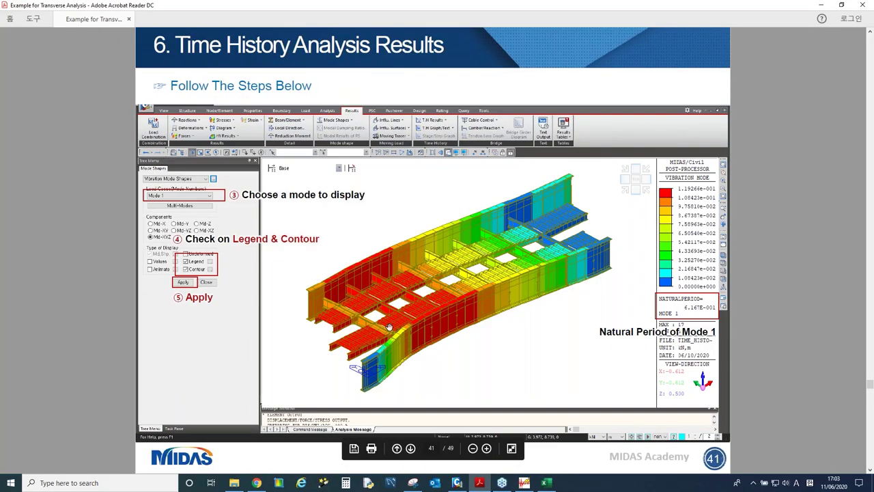
scroll(390, 326, "up", 6)
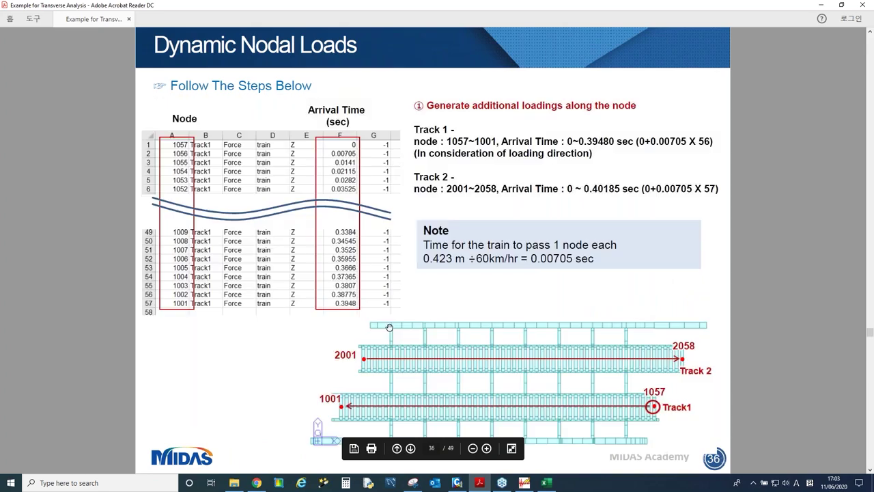
scroll(389, 327, "up", 4)
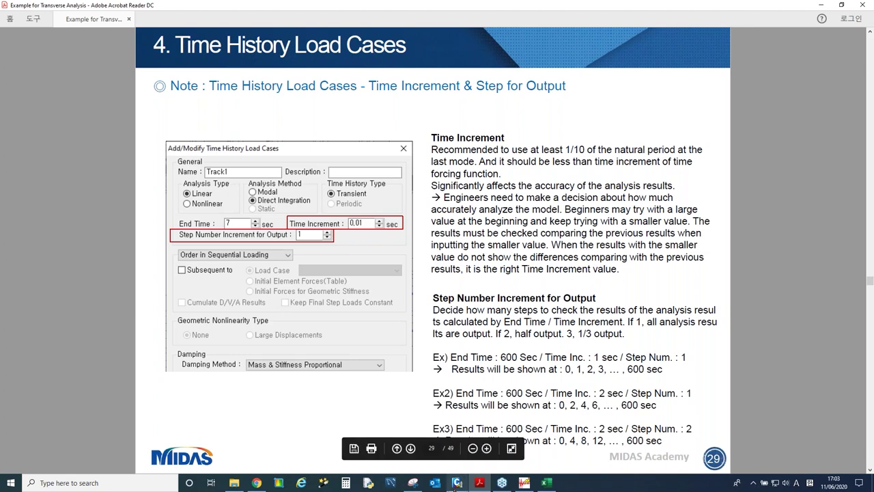
Switch to midas Civil, show the bridge model view and return the model to preprocessing mode.
key("alt+Tab")
left_click(181, 19)
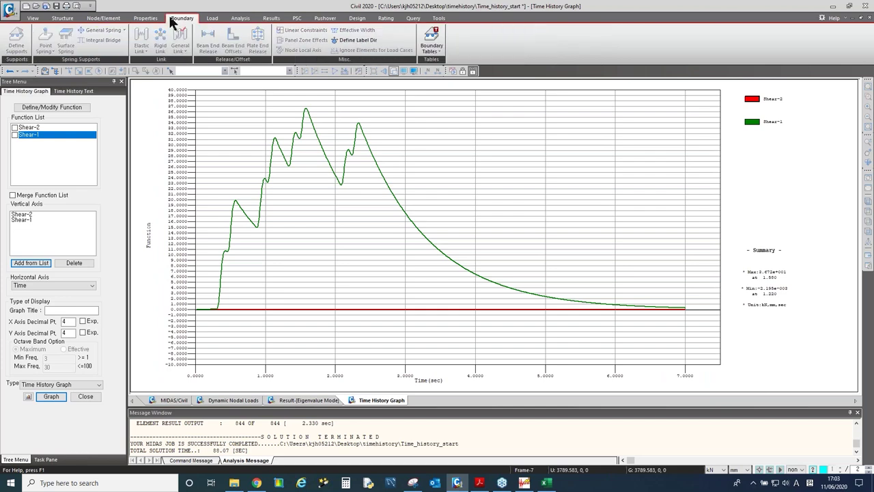
left_click(147, 19)
left_click(182, 19)
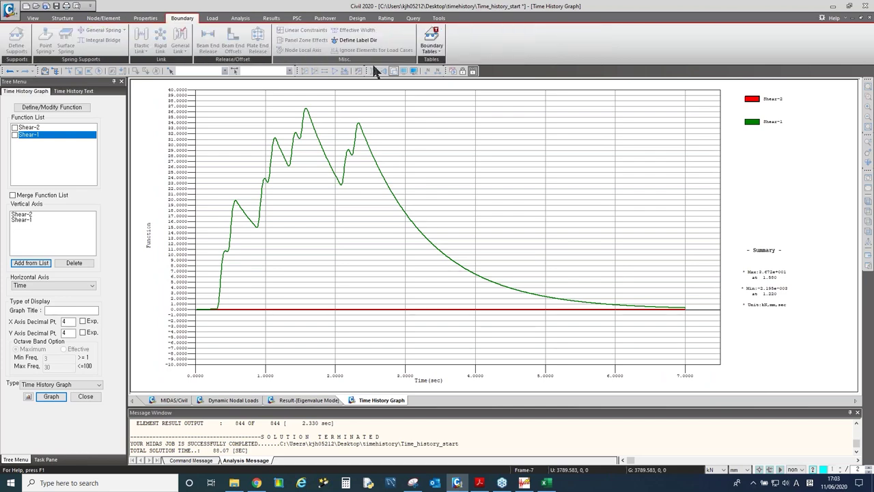
left_click(174, 400)
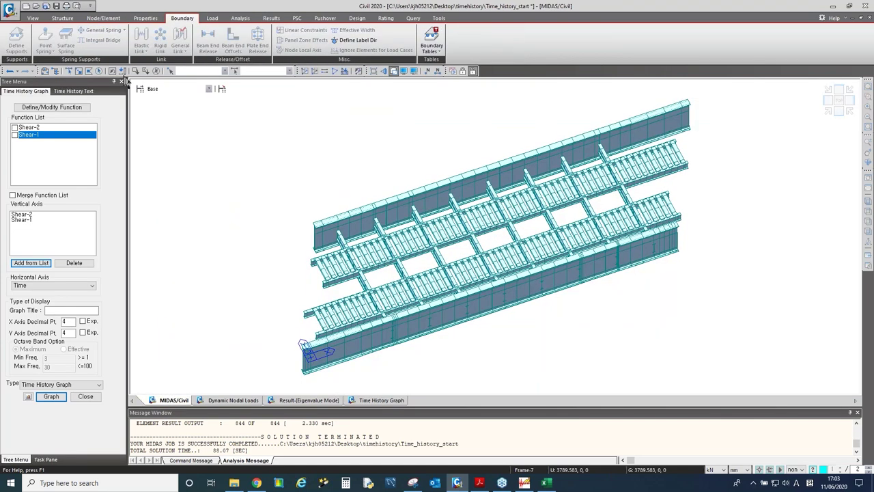
left_click(465, 71)
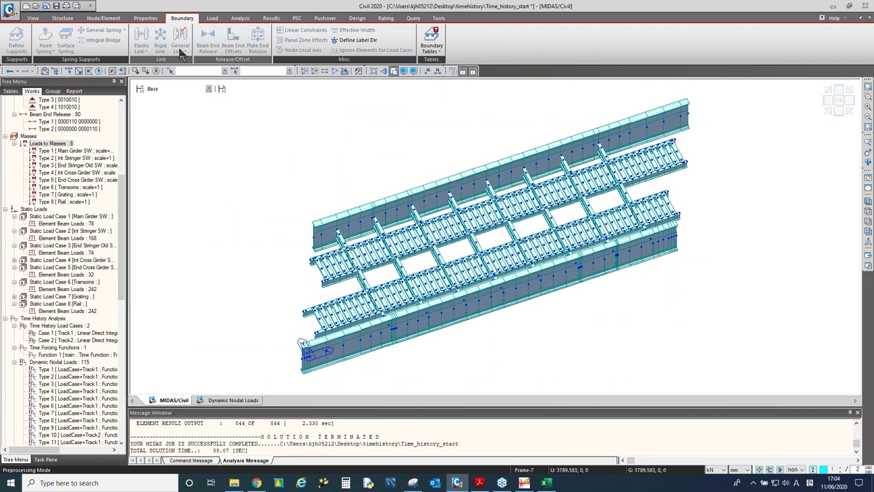
View the general link options and the Assign Inelastic Hinges settings, and return to the PDF's Time History Load Cases page.
left_click(182, 53)
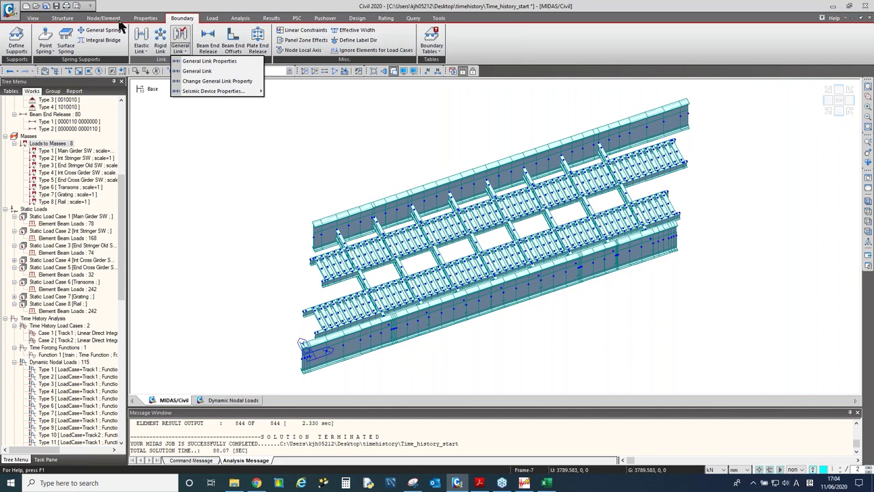
left_click(67, 18)
left_click(66, 18)
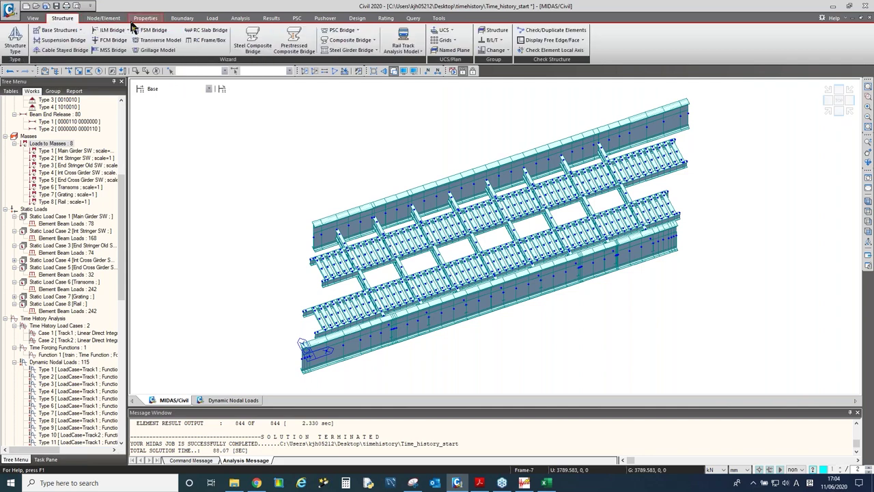
left_click(136, 19)
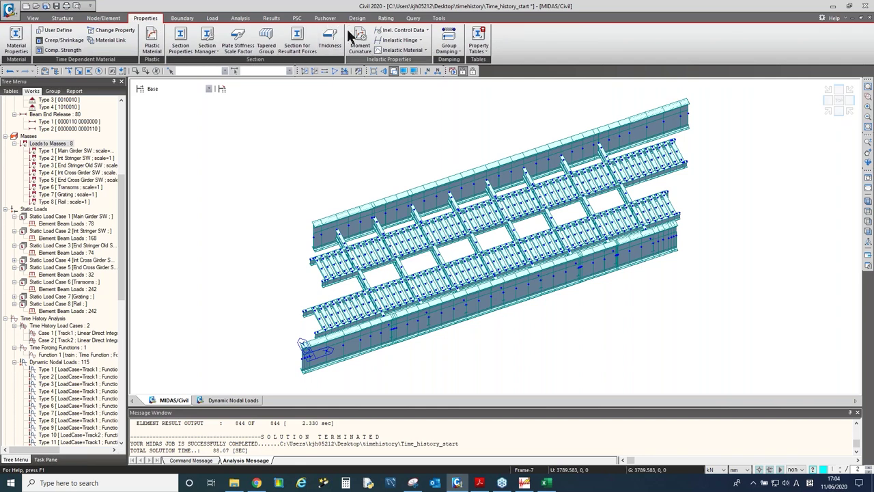
left_click(413, 42)
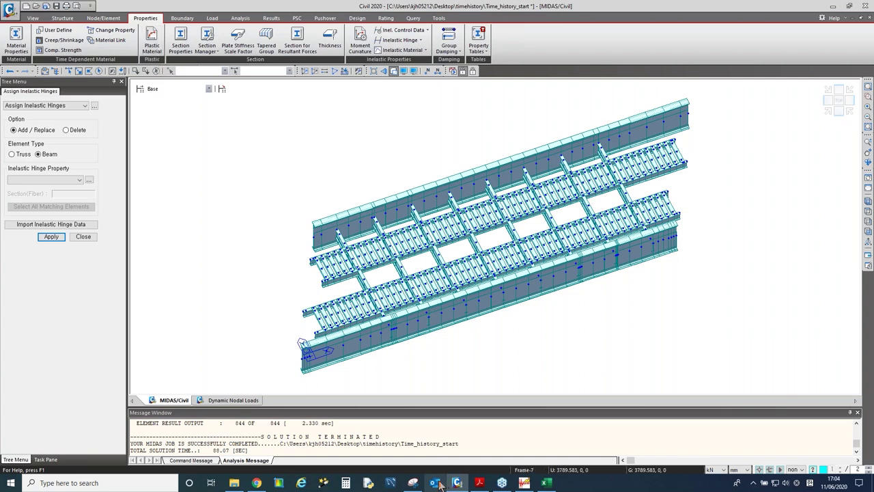
left_click(480, 483)
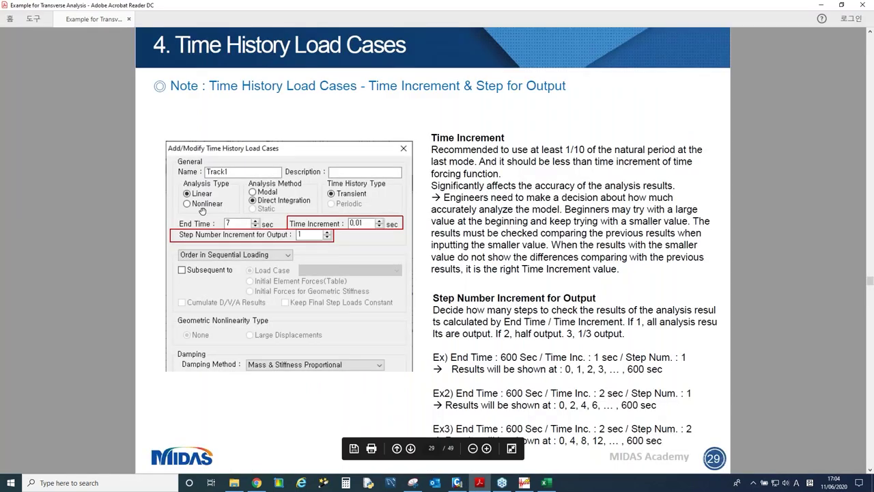
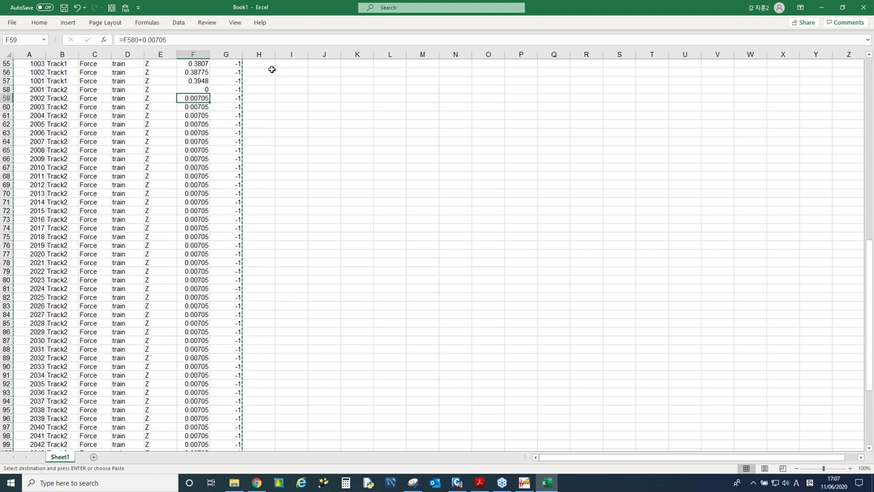
Enter =F58+0.00705 in F59 and copy the formula down through F115 for the Track2 arrival times.
type("=")
key("Up")
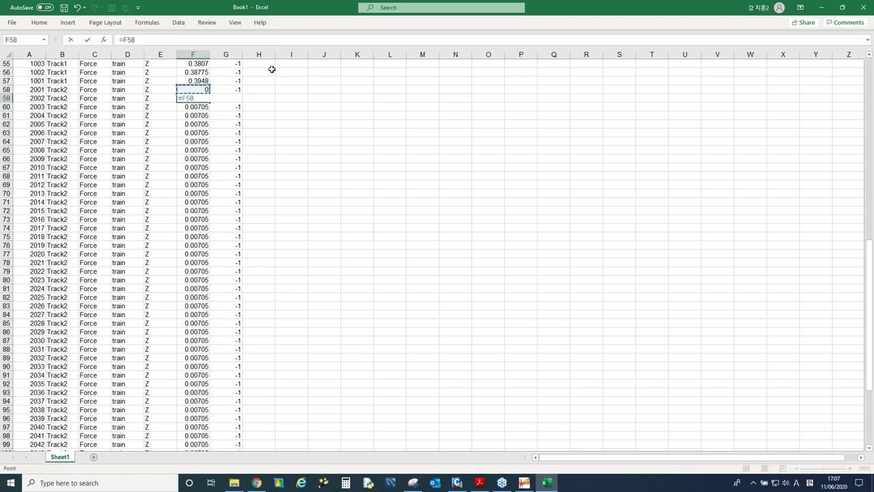
type("+0.00705")
key("Return")
key("Up")
key("ctrl+c")
key("Down")
key("ctrl+v")
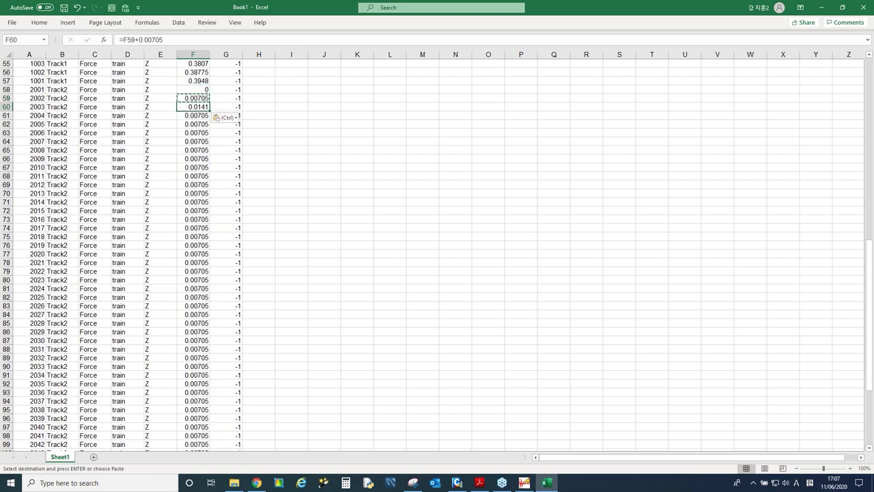
left_click_drag(193, 115, 205, 450)
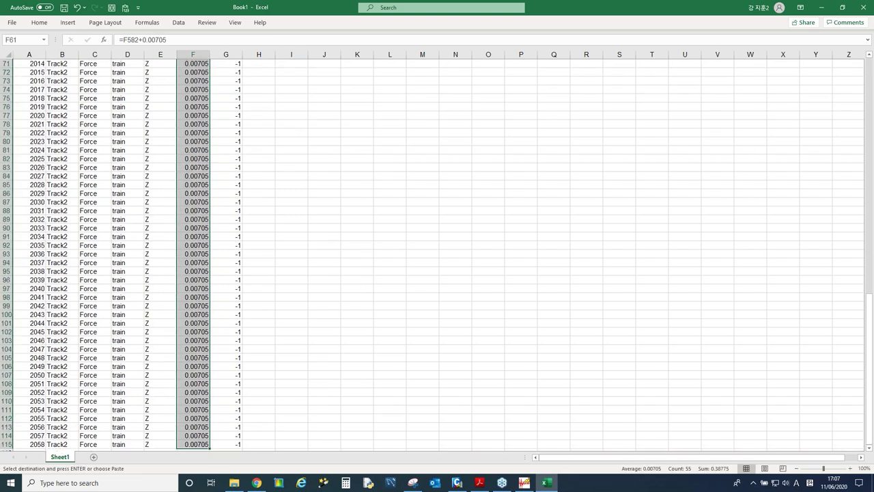
key("ctrl+v")
Copy the Track2 load rows, A58:G115, from the spreadsheet.
left_click(161, 254)
left_click(53, 245)
left_click_drag(33, 229, 229, 452)
key("ctrl+c")
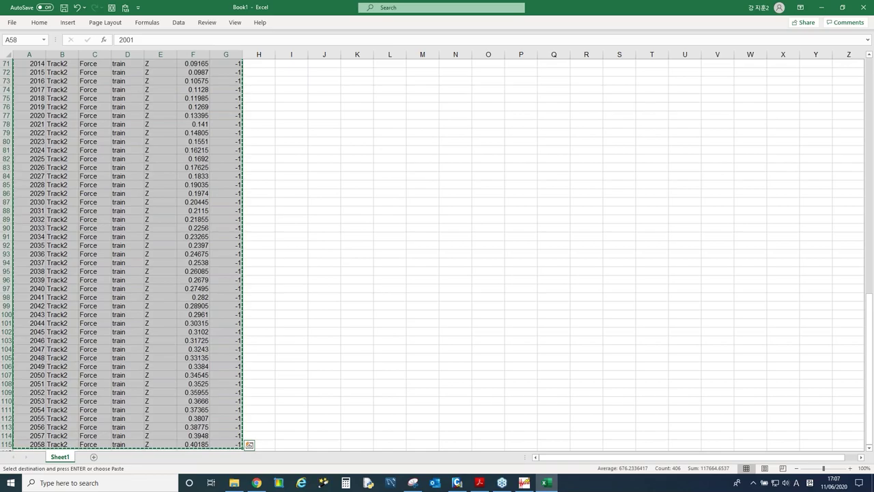
Switch to midas Civil, close the inelastic hinge settings and open the Dynamic Nodal Loads table.
left_click(457, 482)
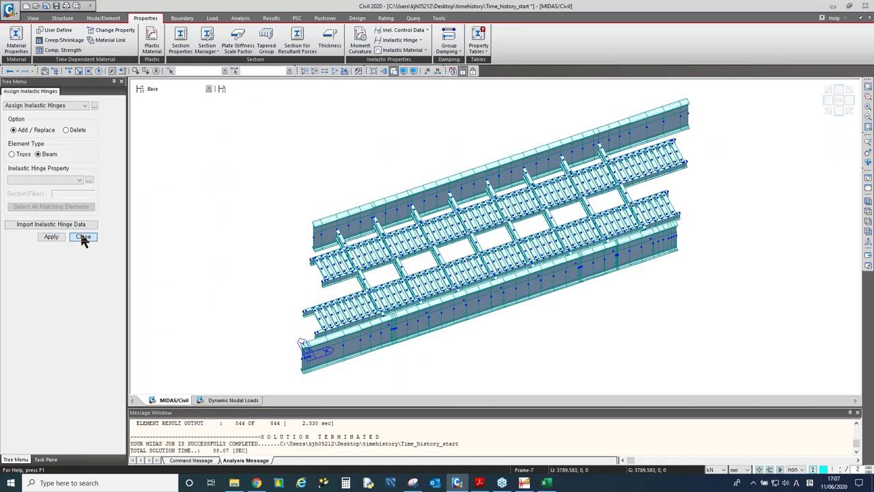
left_click(82, 237)
left_click(212, 18)
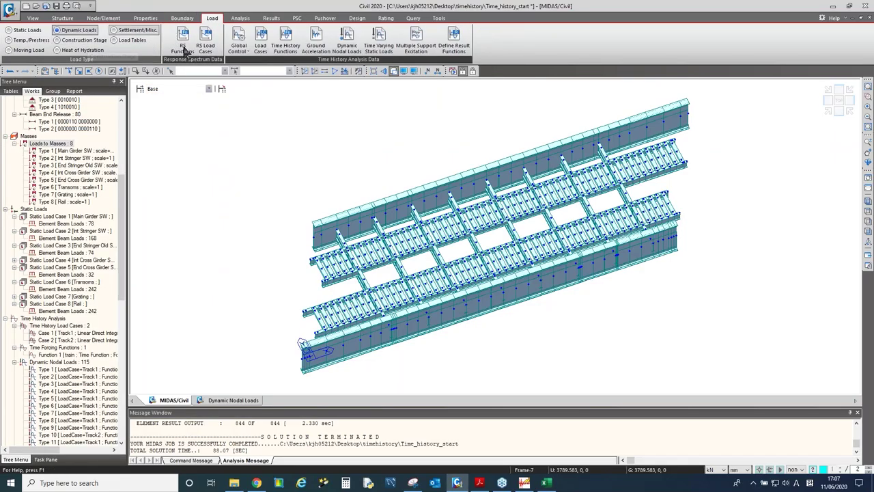
left_click(346, 40)
left_click(95, 103)
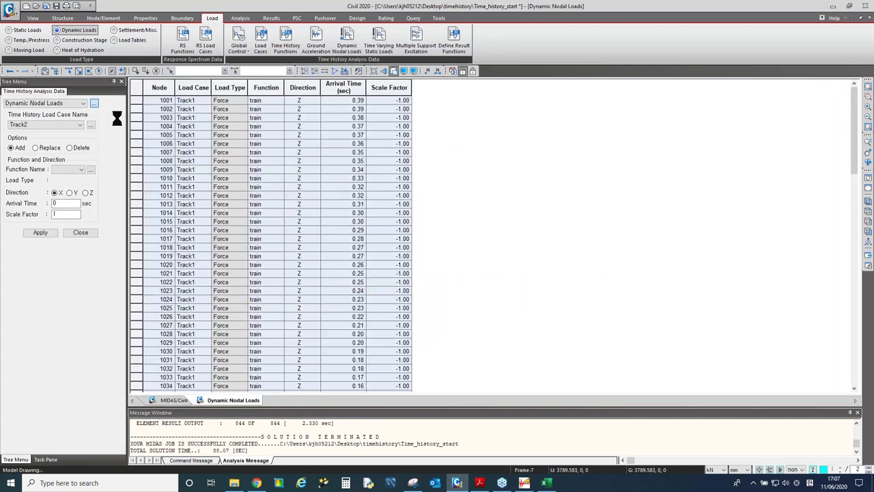
Replace the Track2 rows in the Dynamic Nodal Loads table with the copied spreadsheet rows, accepting deletion of the analysis results.
left_click(166, 267)
scroll(167, 269, "down", 15)
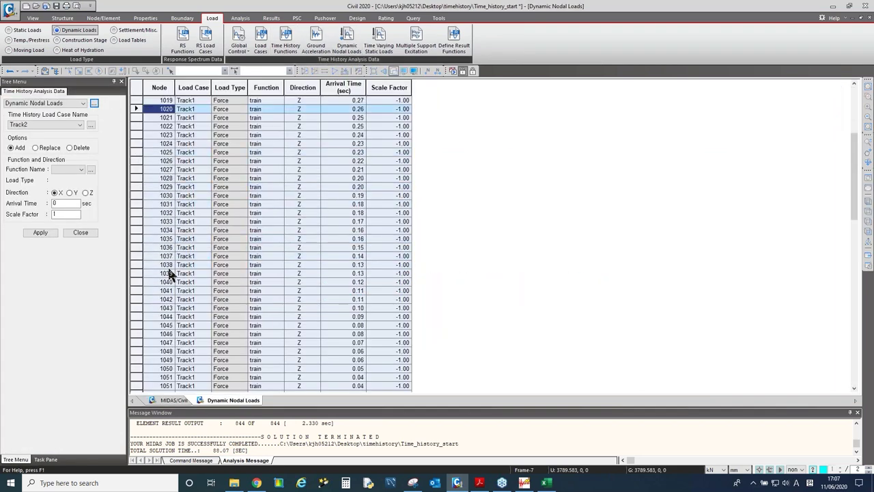
scroll(166, 264, "down", 1)
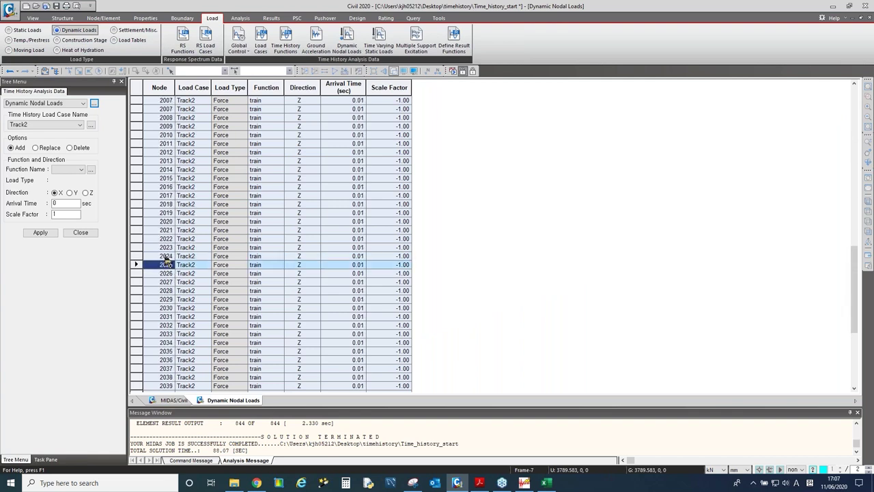
left_click_drag(137, 204, 145, 380)
key("Delete")
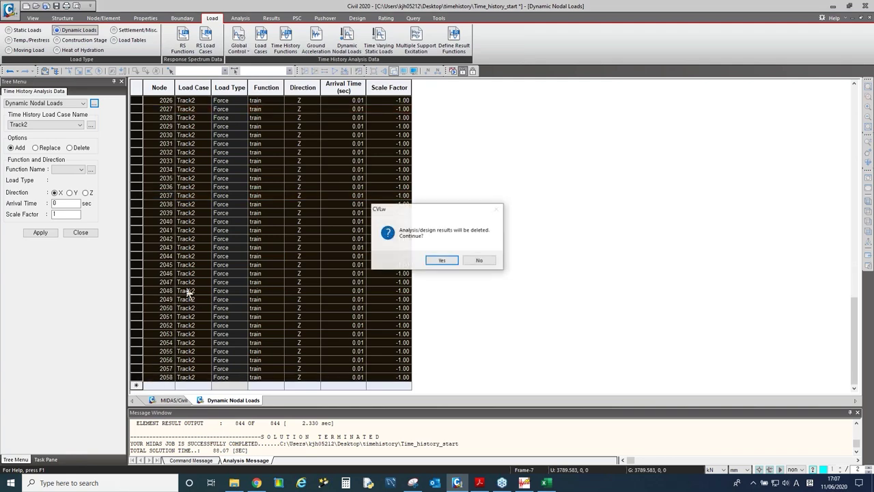
left_click(442, 261)
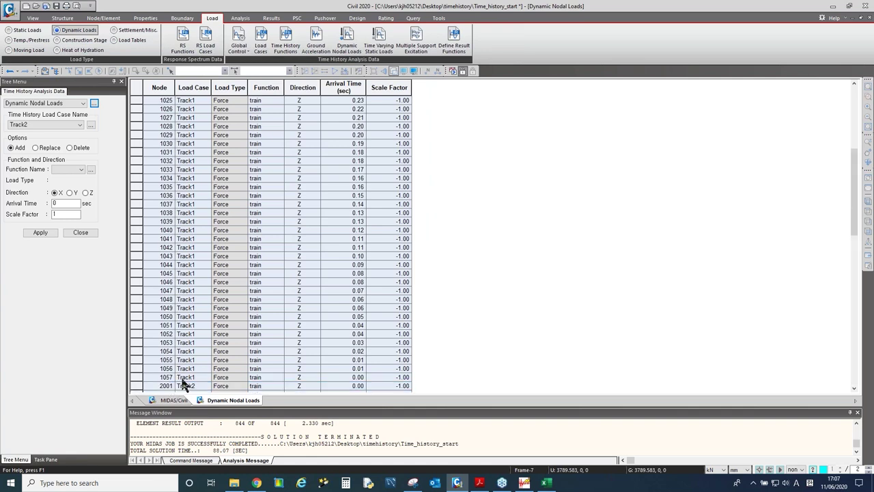
Rerun the analysis of the bridge model with the replaced Track2 nodal loads.
left_click(340, 272)
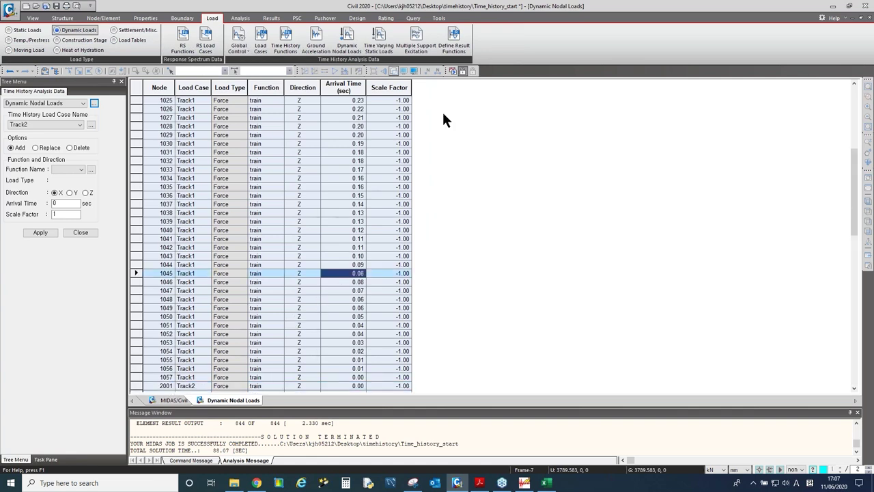
left_click(453, 71)
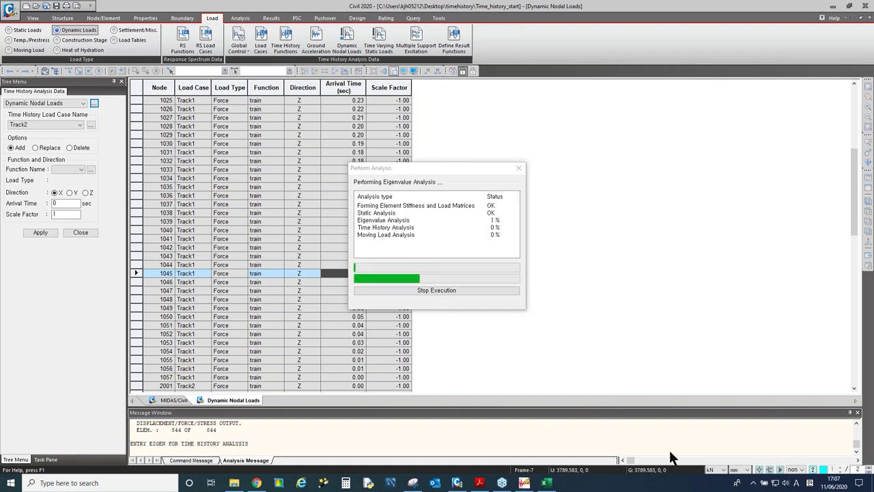
Switch to the Excel load spreadsheet and review the Track2 arrival-time values and formulas in column F, from F58 down.
left_click(547, 483)
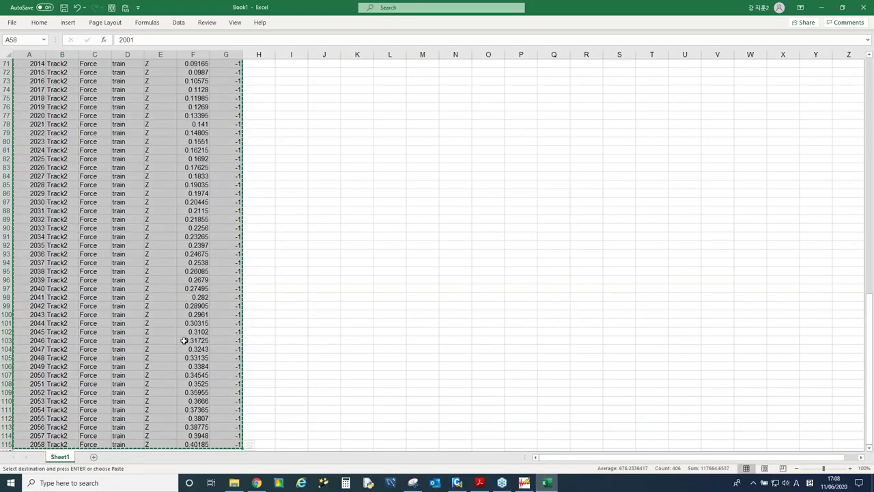
left_click(179, 340)
scroll(179, 340, "up", 7)
scroll(179, 340, "up", 2)
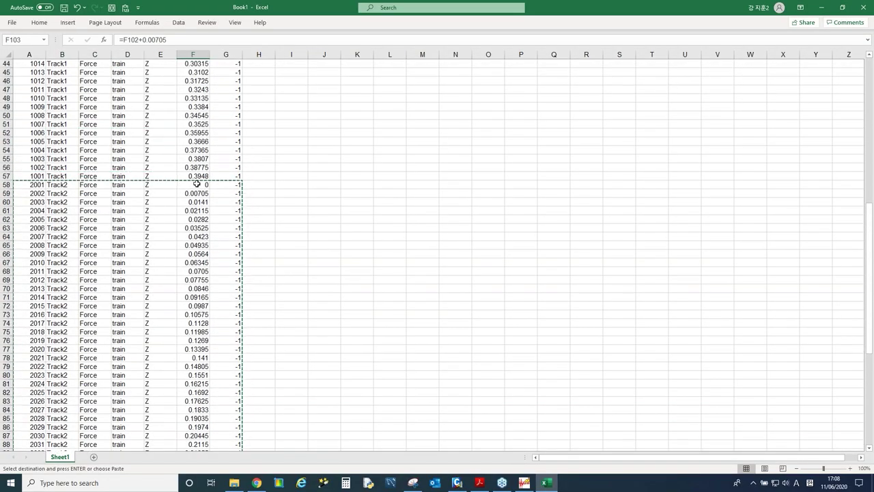
left_click(198, 184)
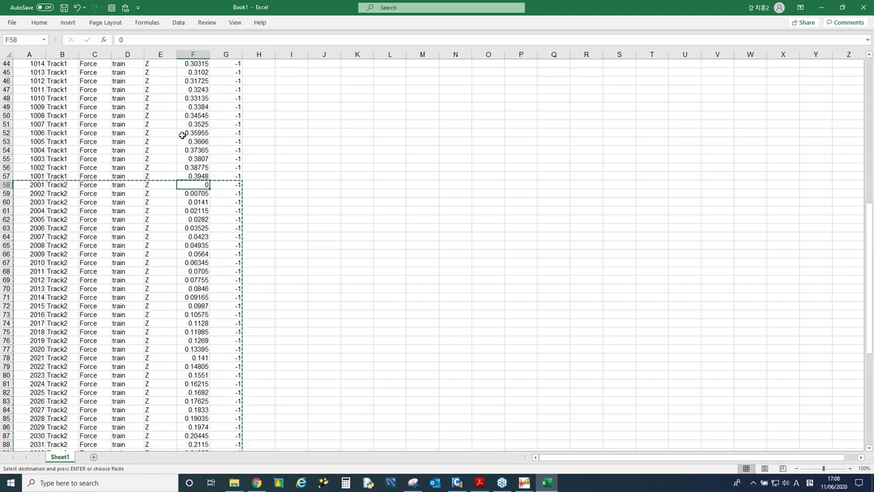
double_click(196, 185)
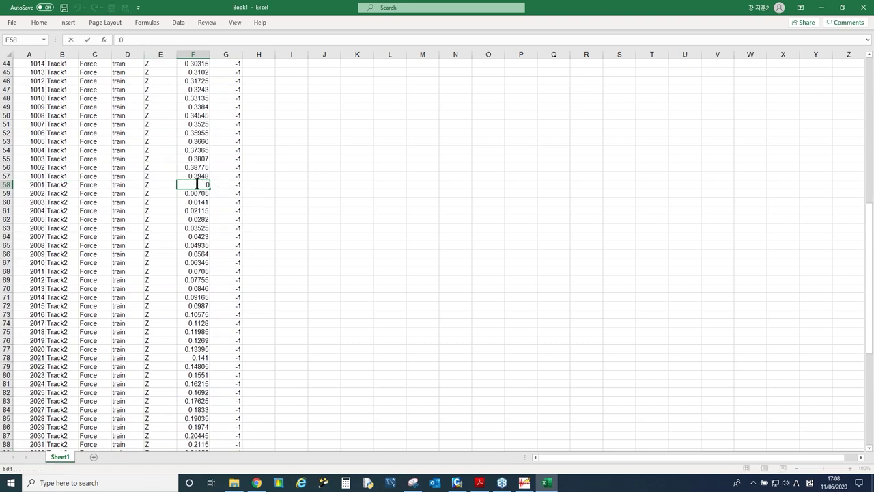
left_click(181, 244)
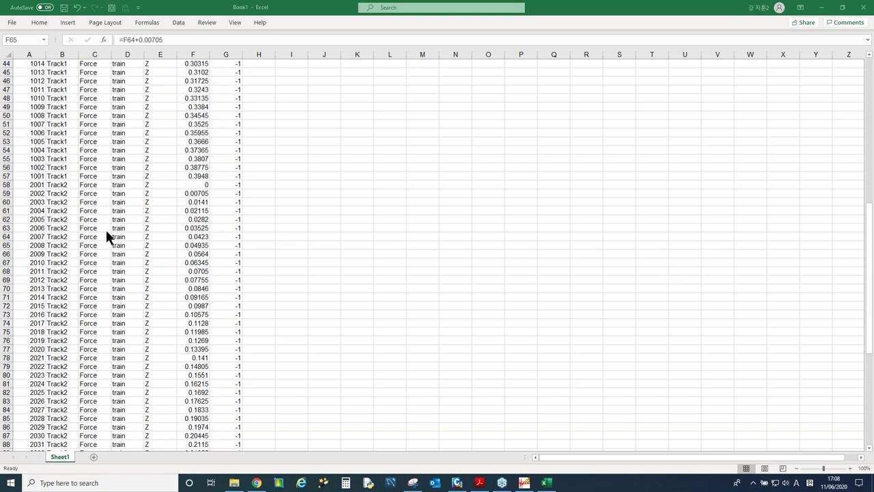
left_click_drag(193, 202, 193, 393)
Return to the bridge model in midas Civil and open the time history displacement/velocity/acceleration results for Track2.
left_click(456, 483)
left_click(174, 406)
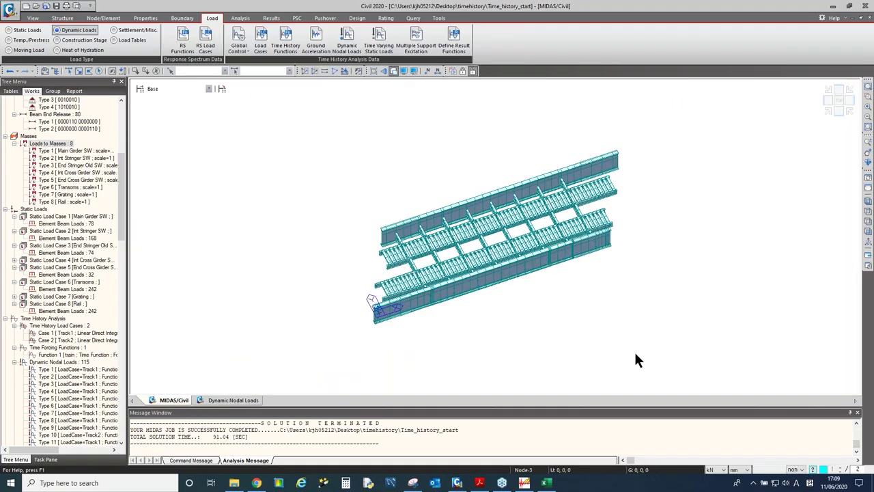
left_click(265, 19)
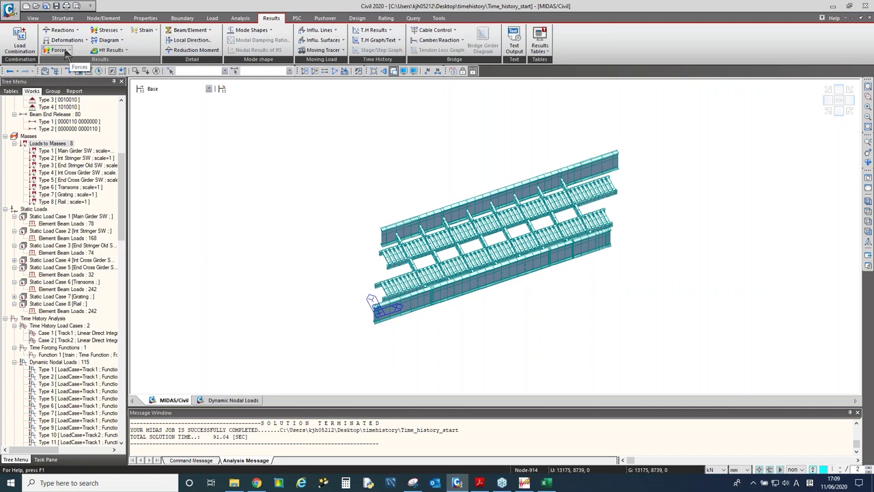
left_click(59, 51)
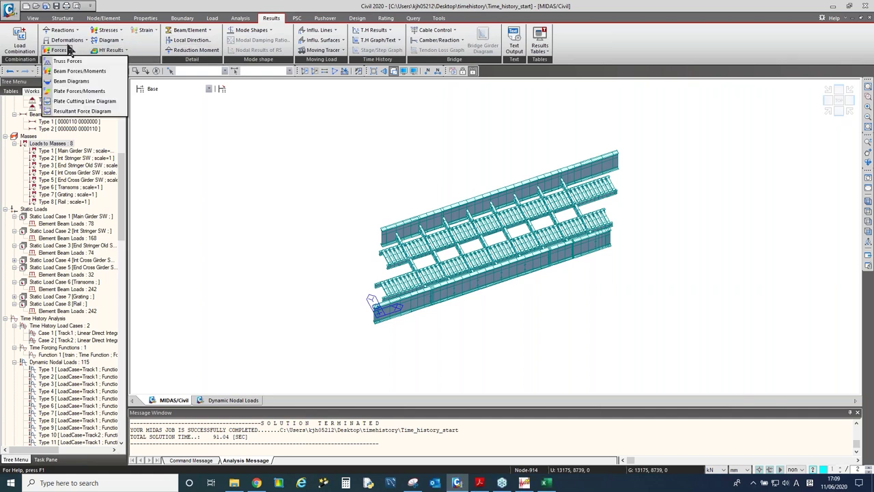
left_click(286, 41)
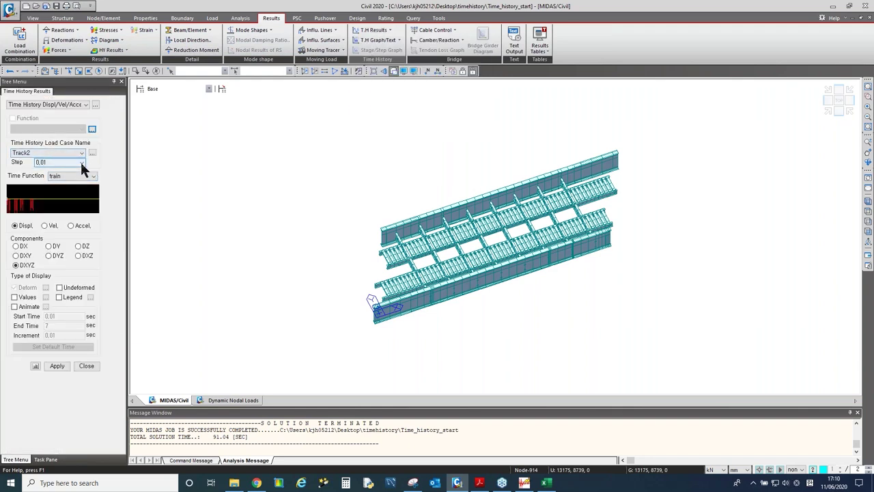
left_click(82, 163)
left_click(106, 164)
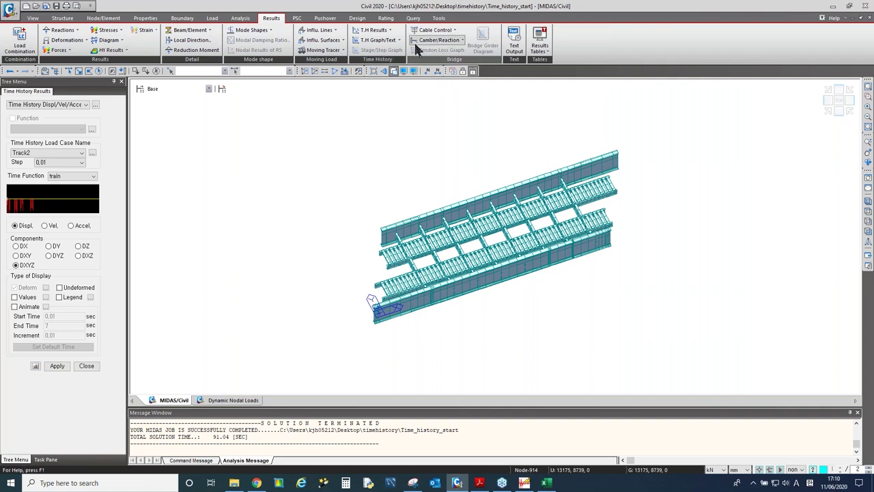
Add a Displ/Vel/Accel graph function named acc for the time history graph, picking node 1103 on a cross girder between the tracks.
left_click(381, 43)
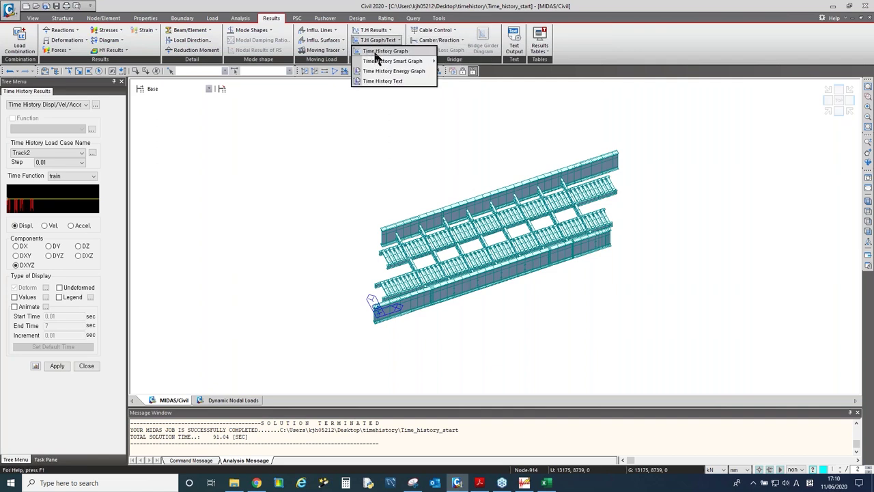
left_click(344, 94)
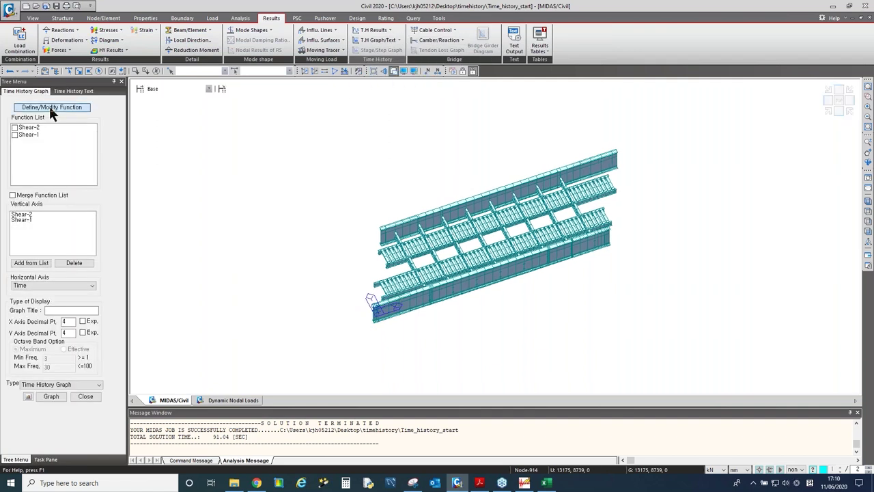
left_click(50, 106)
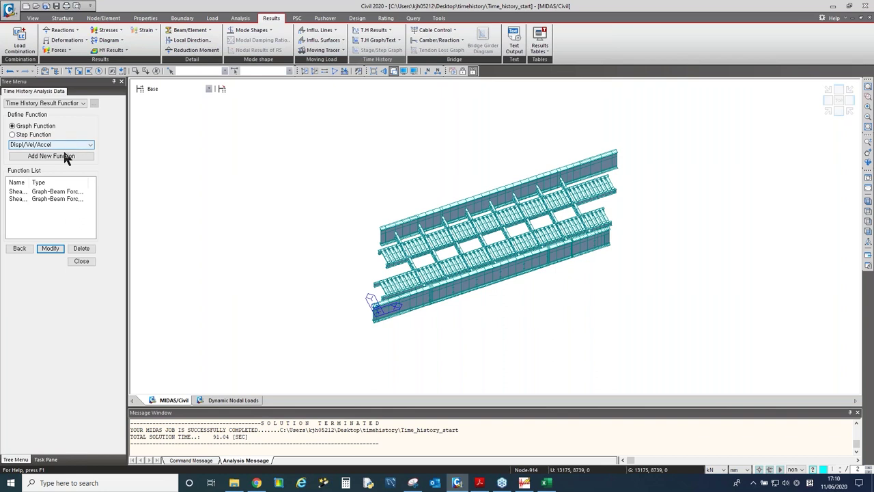
left_click(61, 156)
left_click(63, 124)
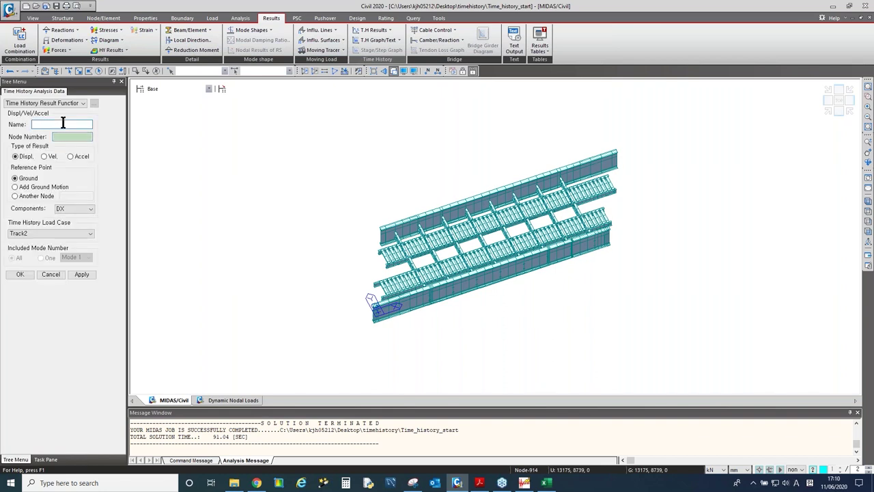
left_click(71, 136)
middle_click_drag(466, 232, 369, 280)
scroll(369, 280, "up", 6)
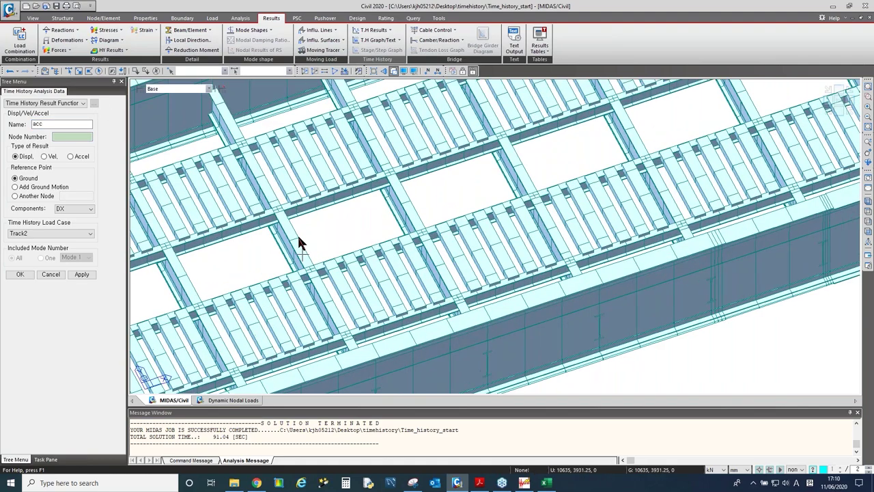
left_click(298, 239)
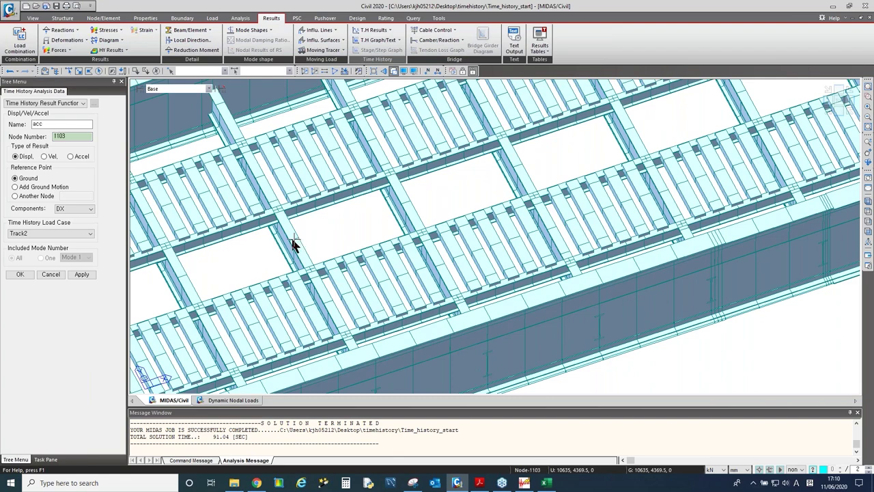
Set the acc function to acceleration in the DZ component for load case Track2 and save it.
left_click(70, 157)
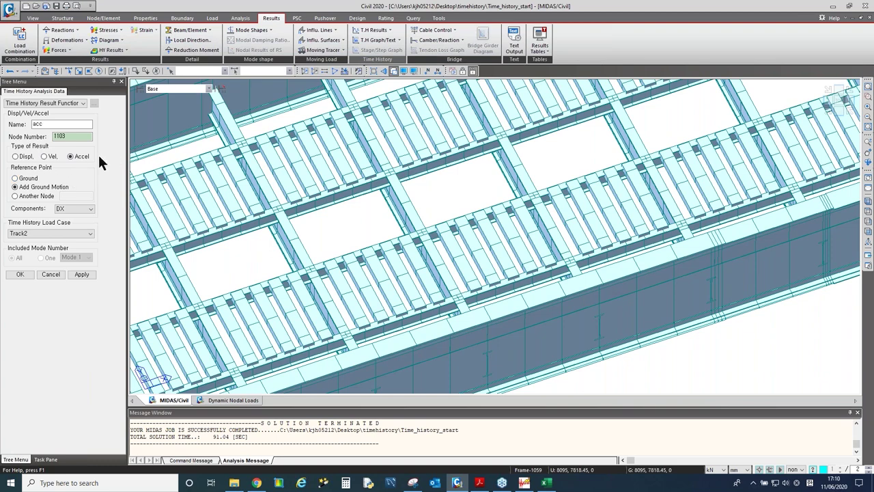
left_click(74, 209)
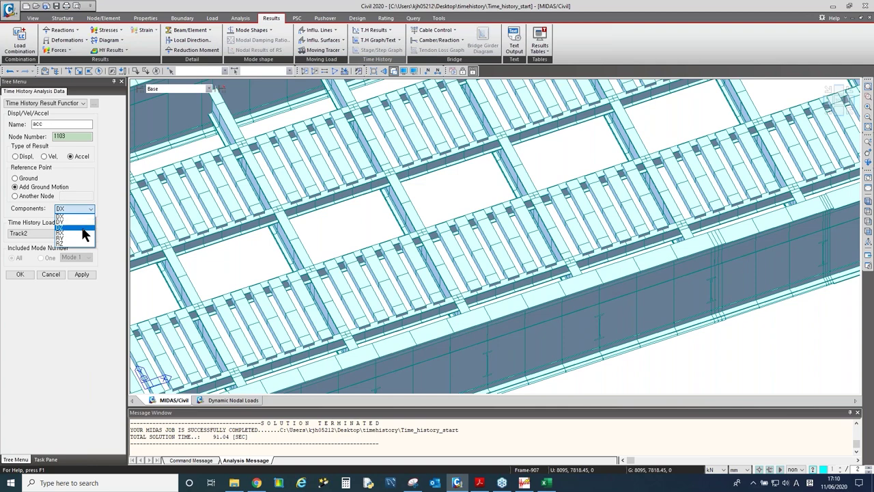
left_click(83, 230)
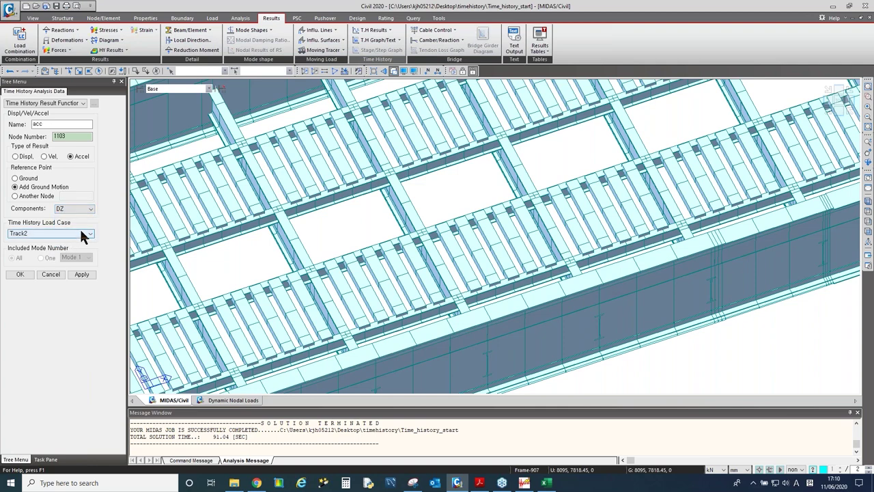
left_click(43, 234)
left_click(40, 242)
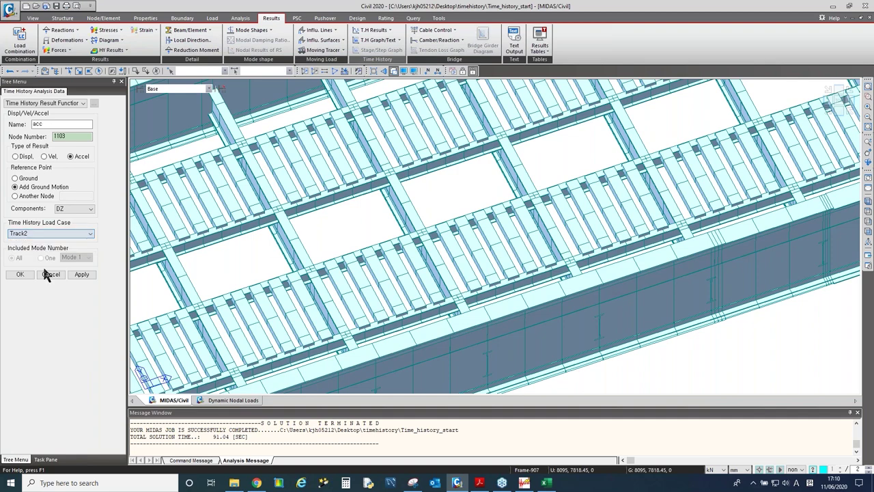
left_click(20, 274)
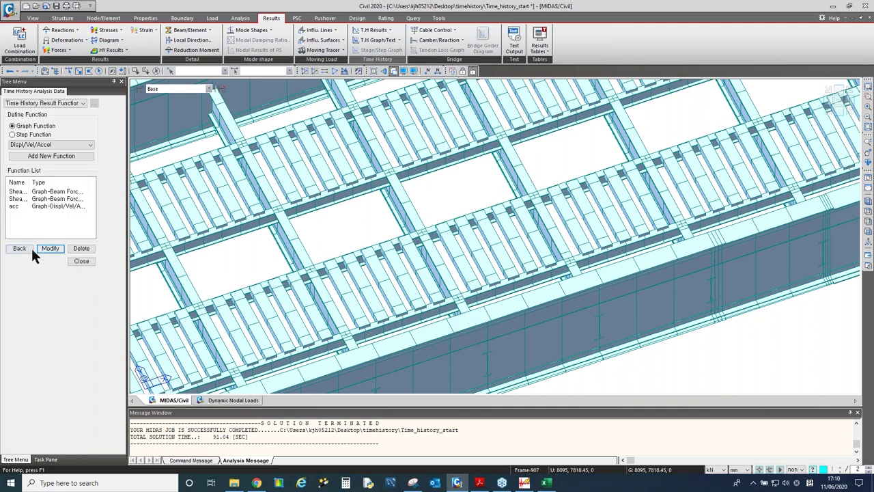
Replace Shear-2 and Shear-1 with acc on the graph's vertical axis and plot the time history graph.
left_click(25, 250)
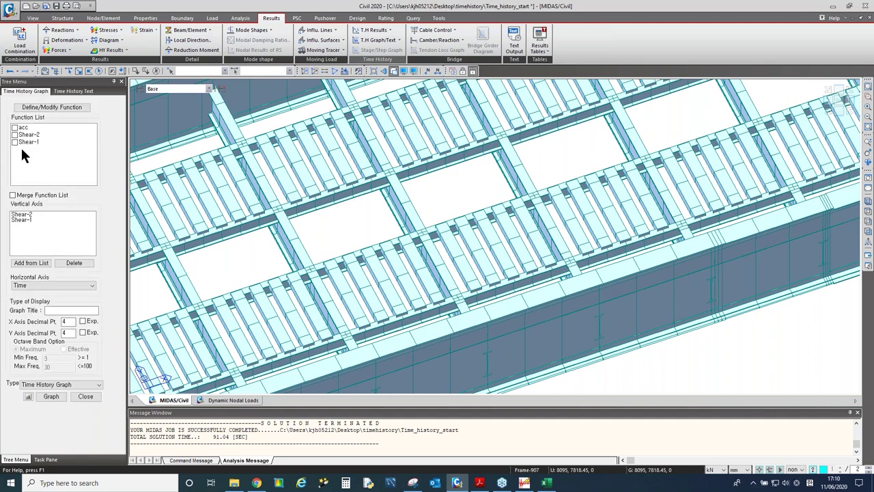
left_click(15, 128)
left_click(28, 265)
left_click(20, 214)
left_click(21, 220, "shift")
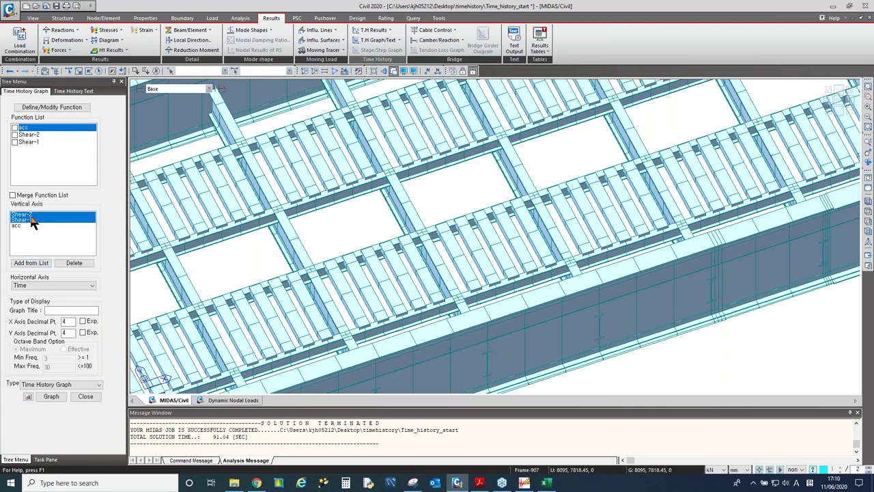
left_click(73, 262)
left_click(52, 396)
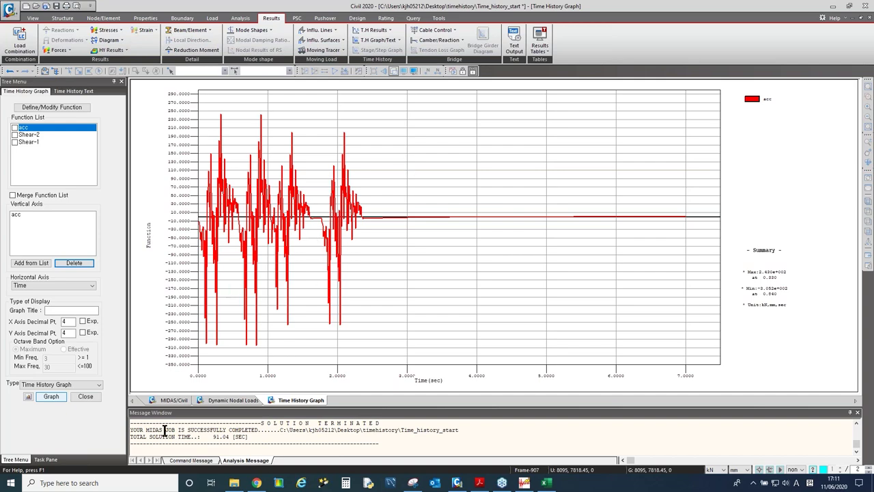
Look over the cross girders in the bridge model and return to the acceleration time history graph.
left_click(175, 401)
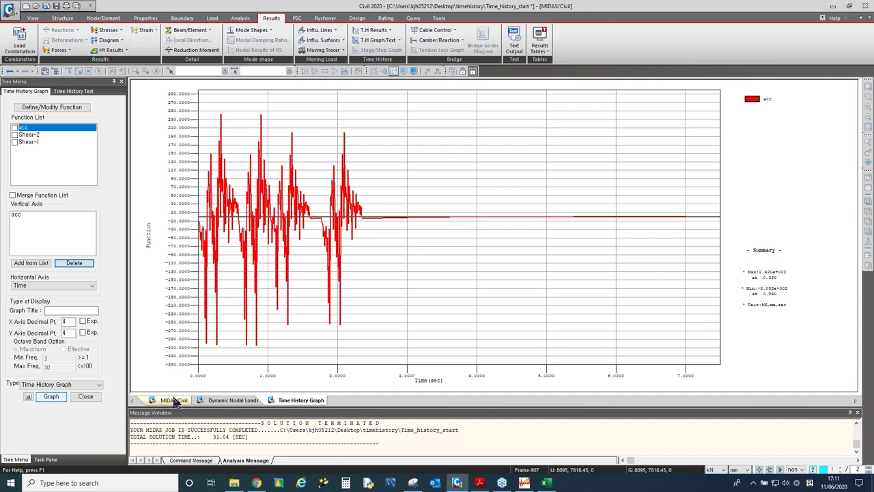
scroll(405, 212, "up", 2)
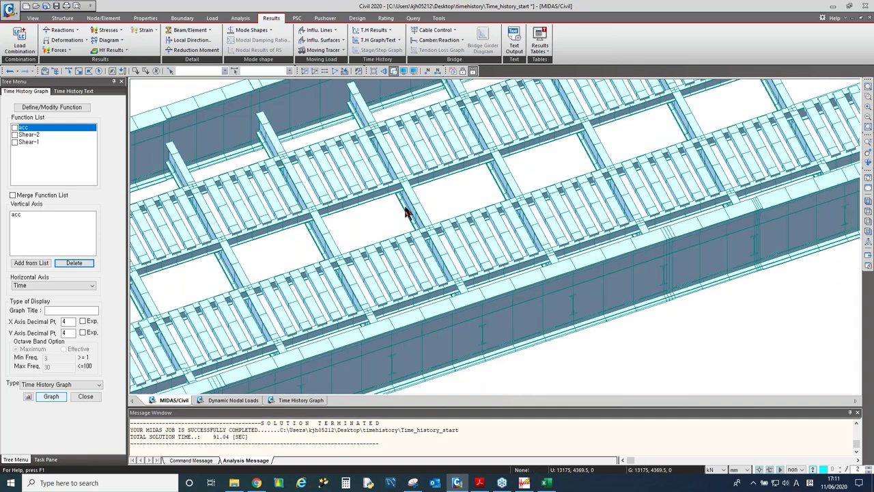
scroll(405, 211, "down", 4)
left_click(301, 401)
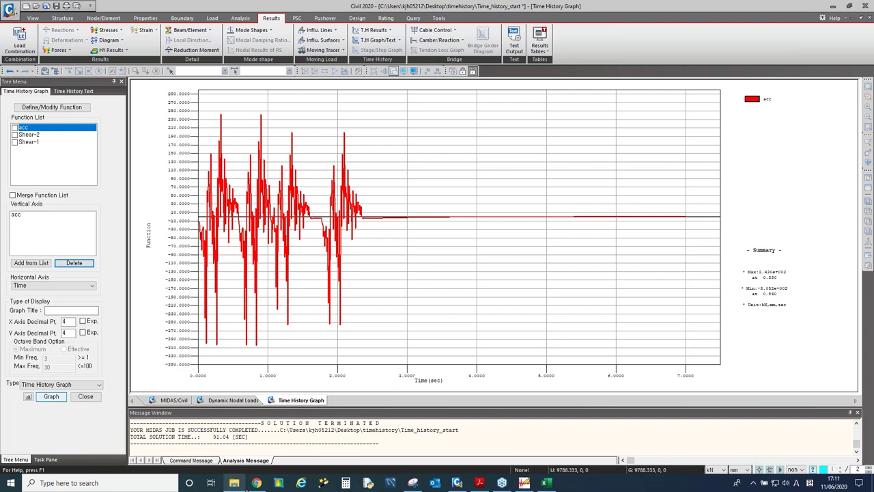
Switch to Chrome and look through the upcoming webinars and past events on the midasCivil Academy page.
left_click(256, 483)
scroll(307, 300, "up", 10)
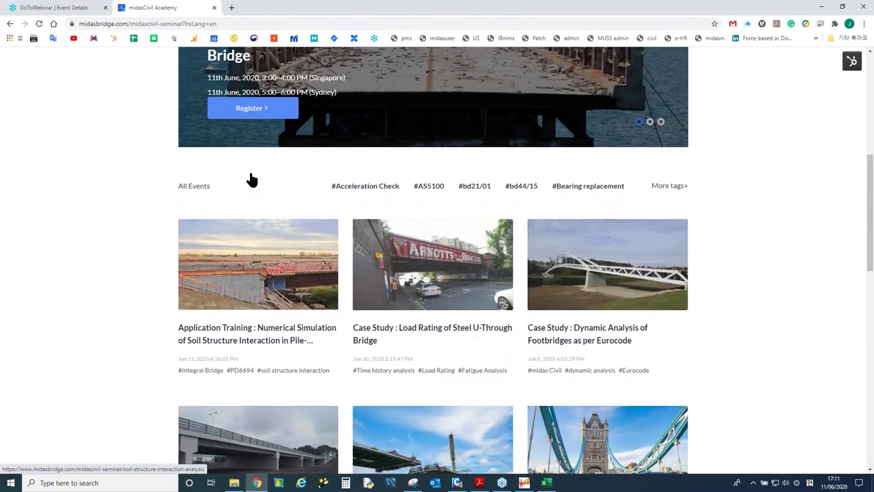
scroll(302, 300, "down", 5)
scroll(327, 254, "down", 2)
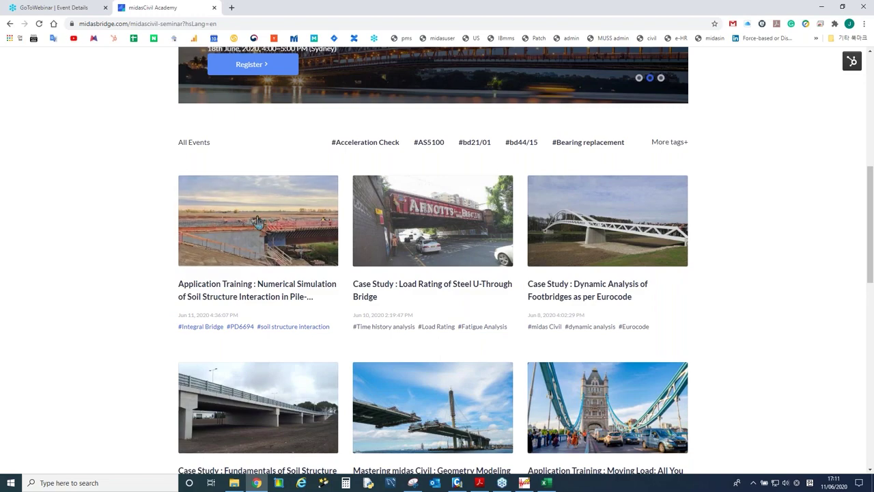
scroll(274, 239, "up", 4)
scroll(354, 212, "down", 1)
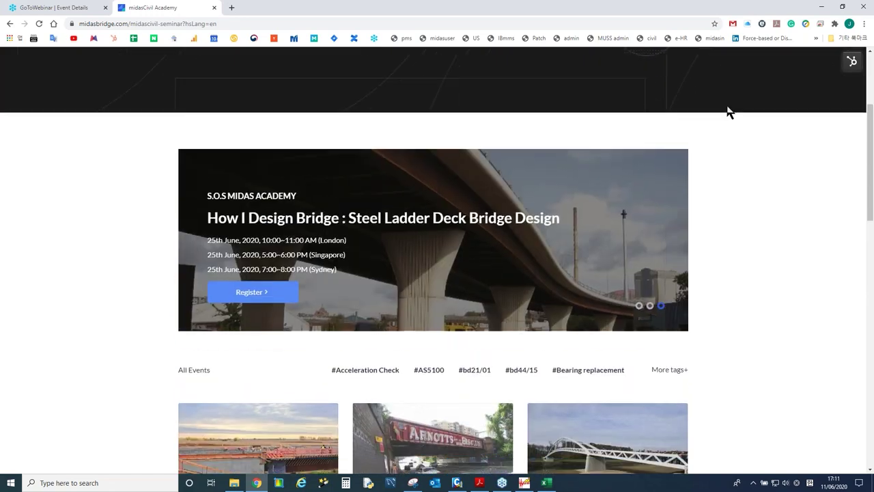
Open the registration page of the Time History Analysis of Steel U-Through Bridge training and read through it.
left_click(639, 306)
left_click(250, 293)
scroll(399, 217, "down", 15)
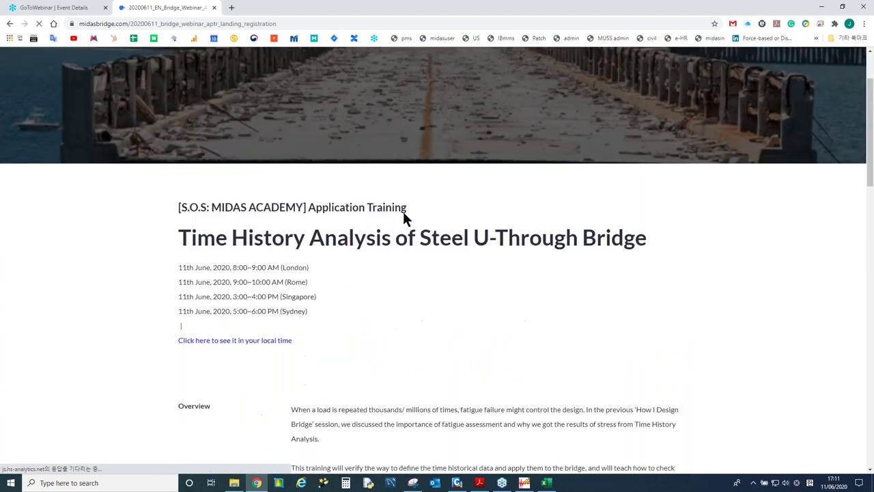
scroll(403, 226, "up", 15)
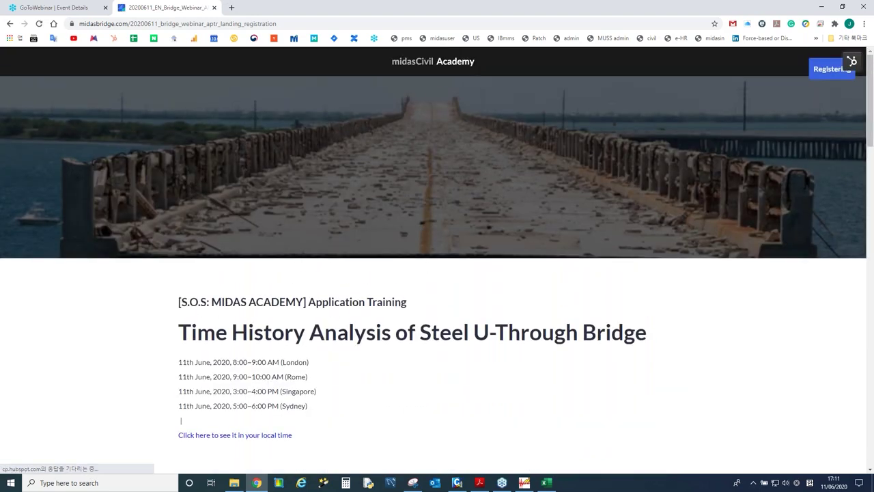
Go back to the midasCivil Academy course overview and view its event list.
left_click(433, 65)
scroll(308, 242, "down", 1)
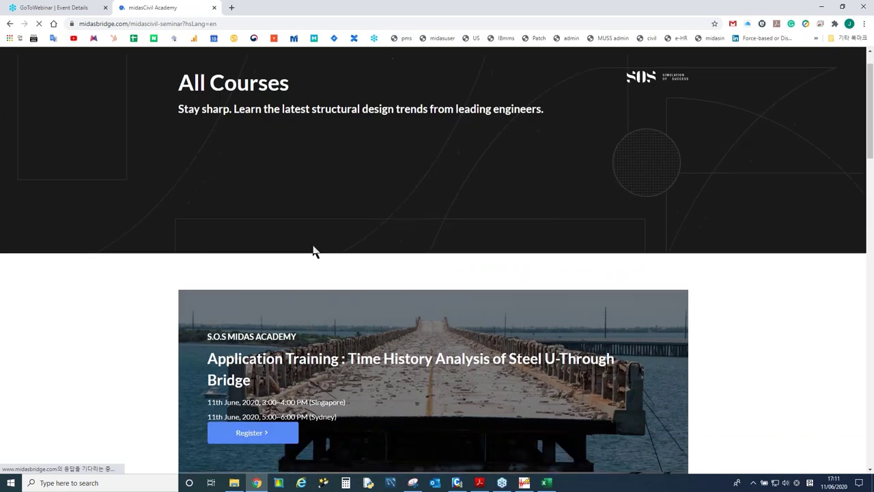
scroll(314, 251, "down", 4)
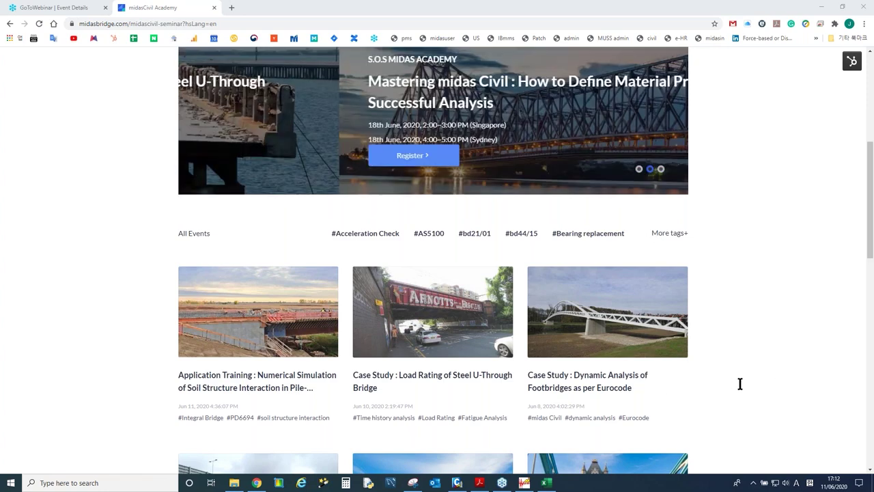
Switch to midas Civil and preview the 1952 Taft Lincoln School, 339 Deg earthquake record in a new time history function, discarding it.
left_click(457, 482)
left_click(175, 400)
left_click(212, 18)
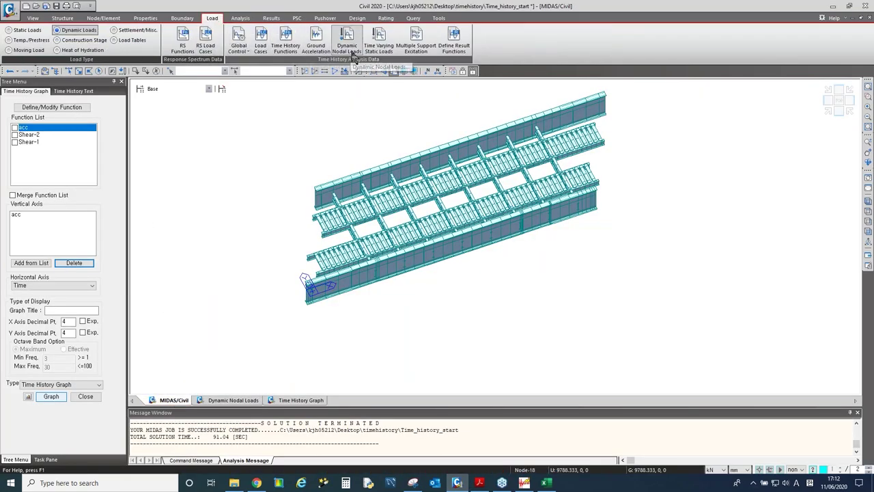
left_click(286, 48)
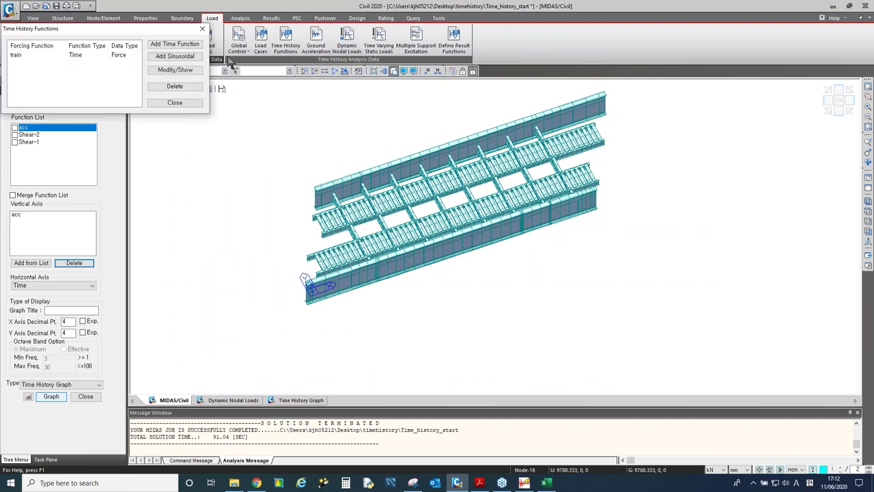
left_click(175, 44)
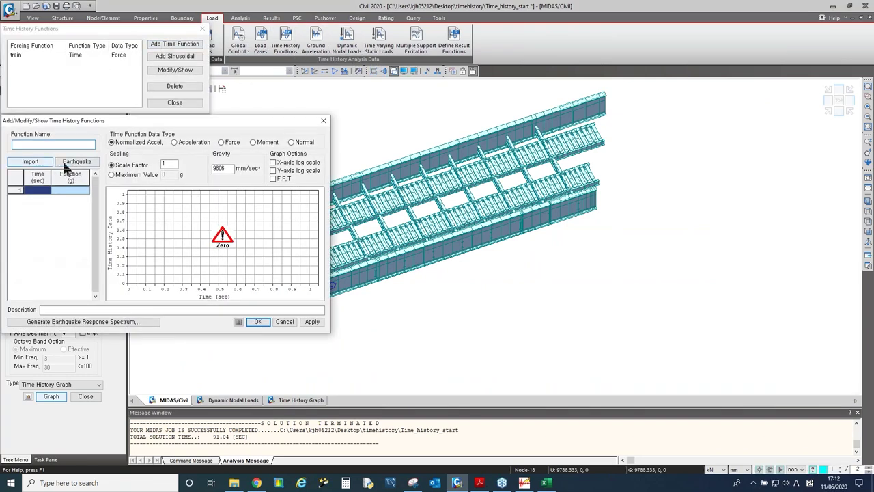
left_click(76, 162)
left_click(152, 202)
left_click(150, 225)
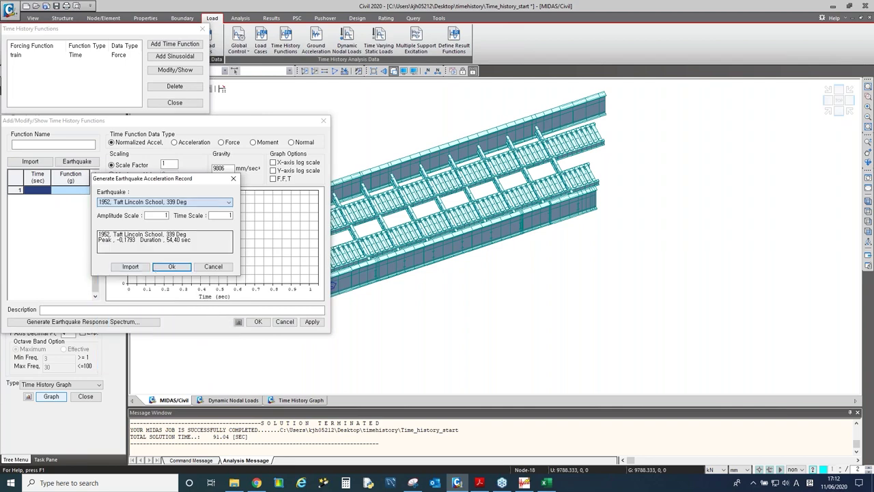
left_click(170, 268)
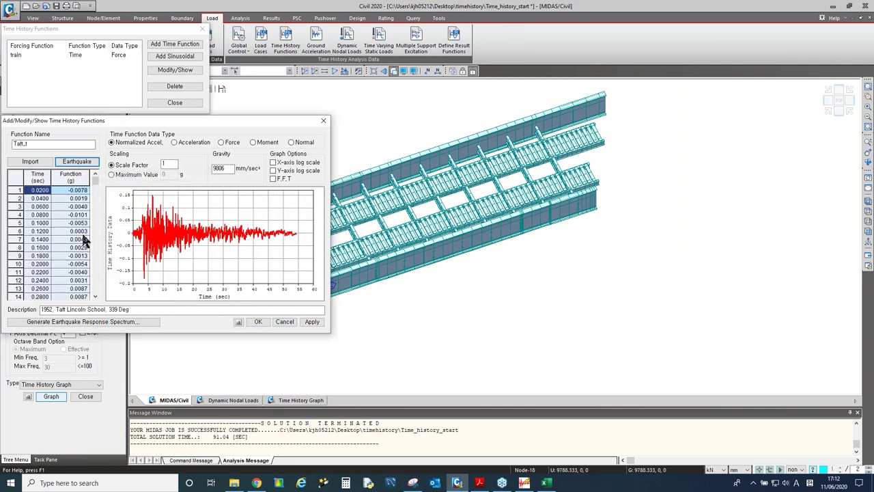
left_click(324, 121)
left_click(202, 29)
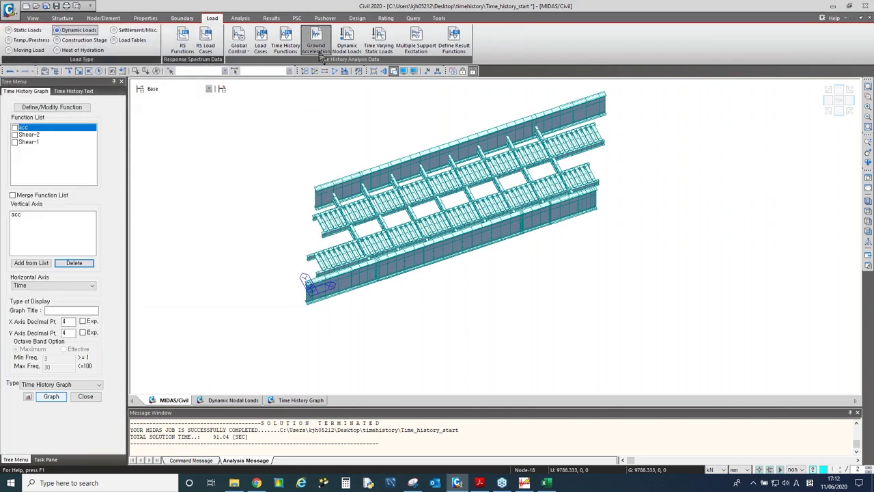
Look over the Ground Acceleration settings for Track2 and the acceleration time history graph, close the settings and return to the bridge model.
left_click(324, 50)
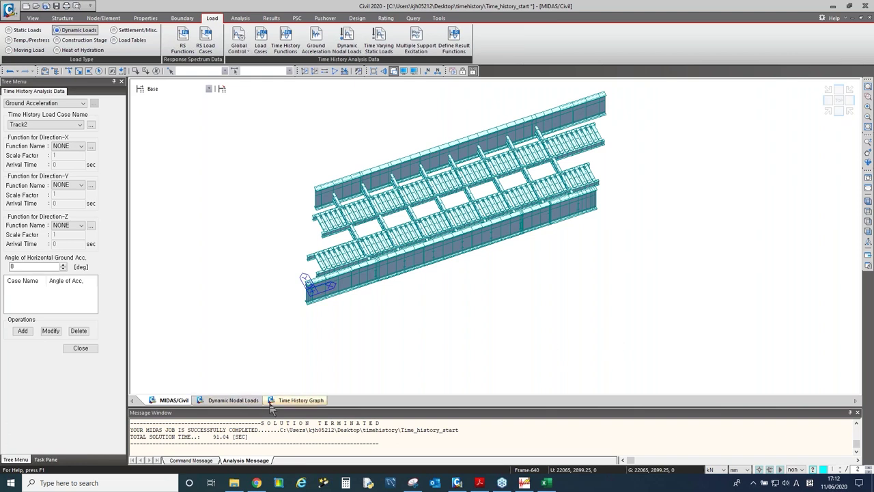
left_click(300, 400)
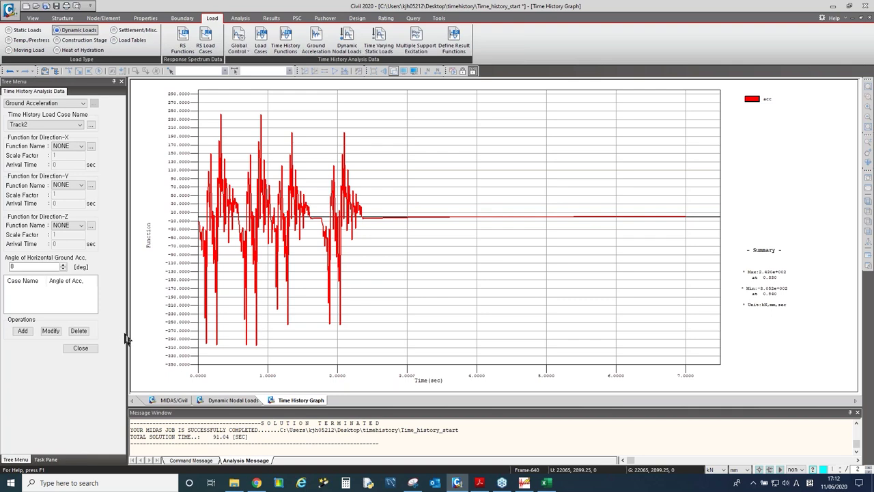
left_click(81, 349)
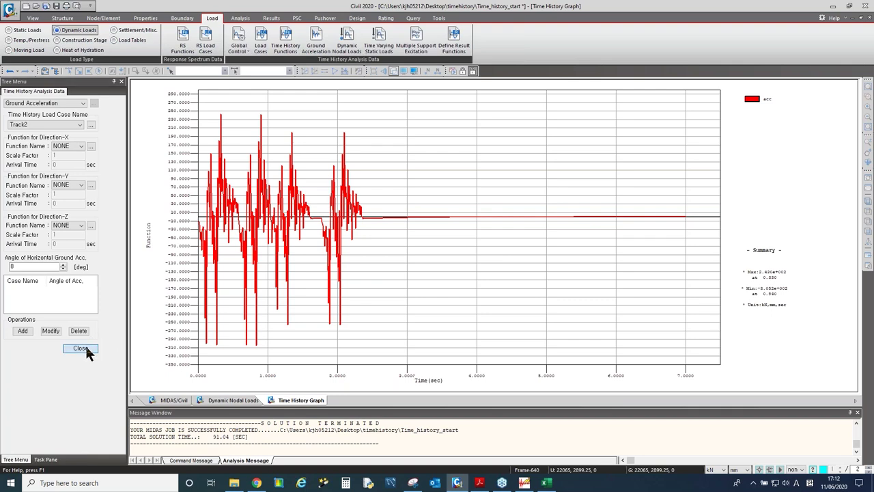
left_click(183, 402)
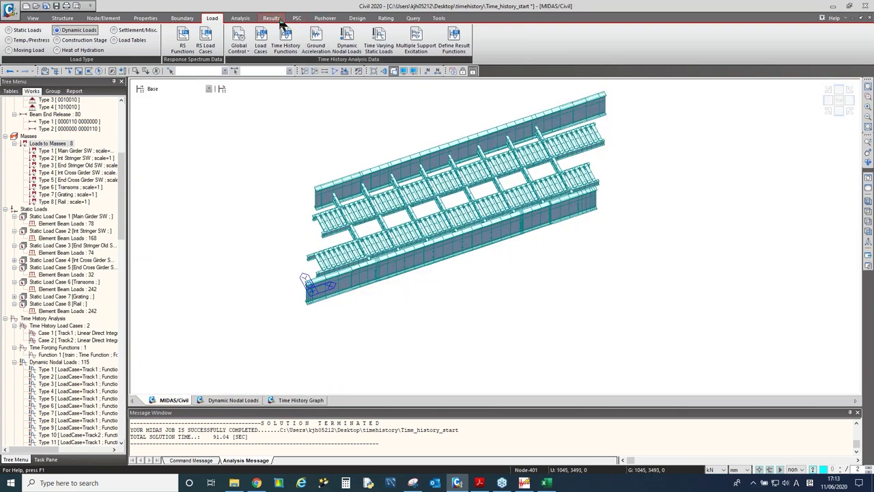
Plot a time history graph of Shear-2 and Shear-1 against time, replacing acc on the vertical axis.
left_click(274, 18)
left_click(369, 31)
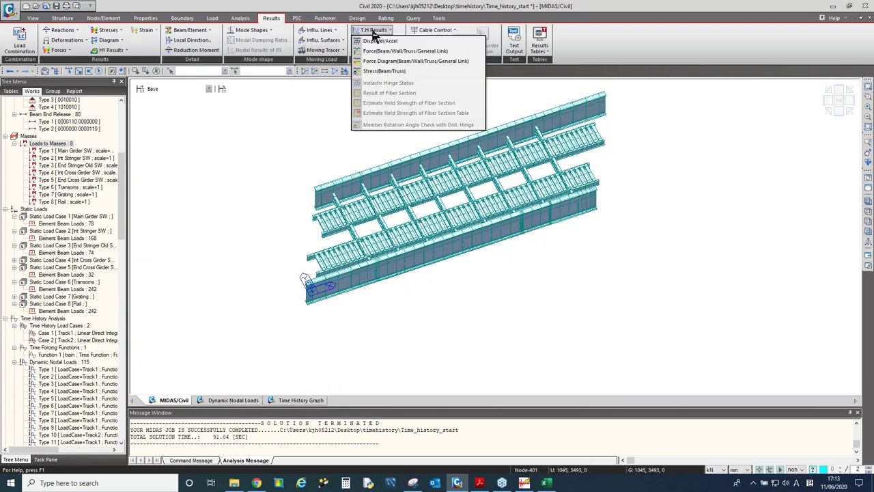
left_click(375, 39)
left_click(376, 40)
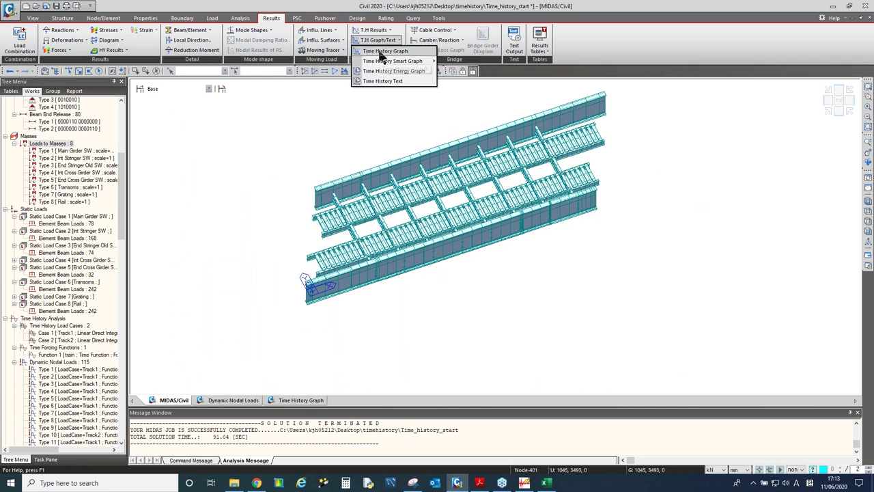
left_click(384, 52)
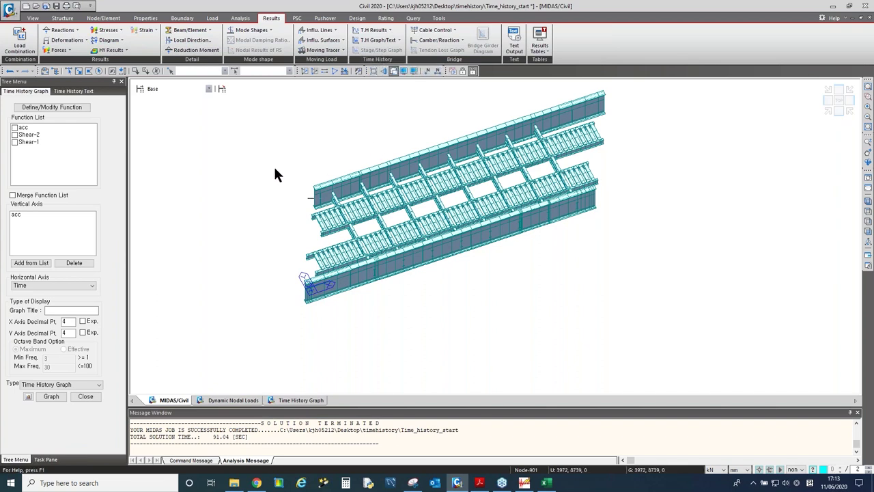
left_click(15, 135)
left_click(15, 143)
left_click(19, 214)
left_click(74, 263)
left_click(31, 263)
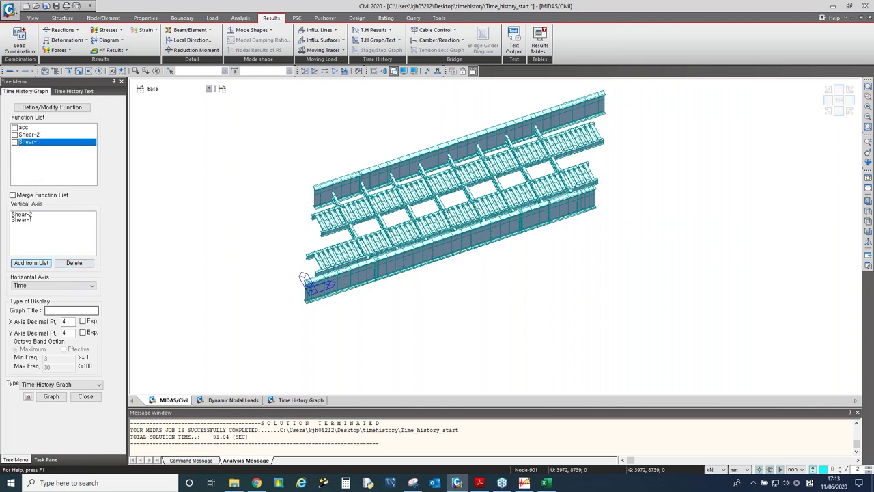
left_click(51, 396)
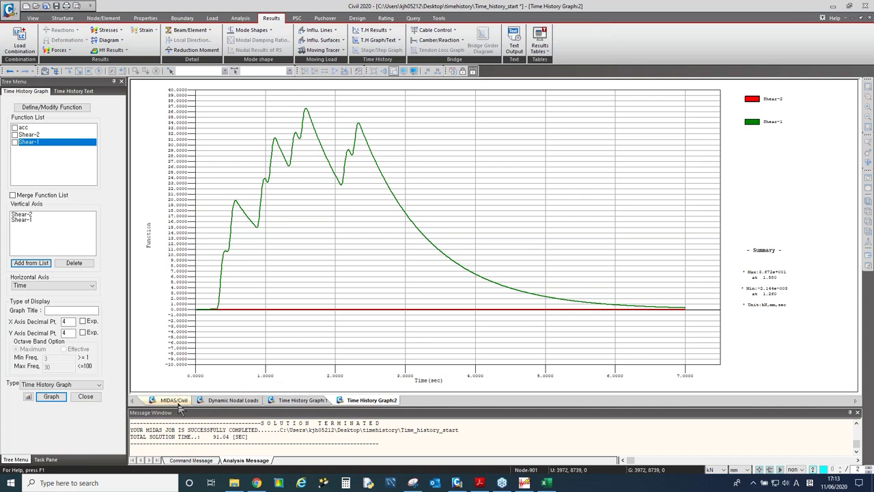
Review the arrival times of the Track1 and Track2 loads in the Dynamic Nodal Loads table down to its last row.
left_click(236, 400)
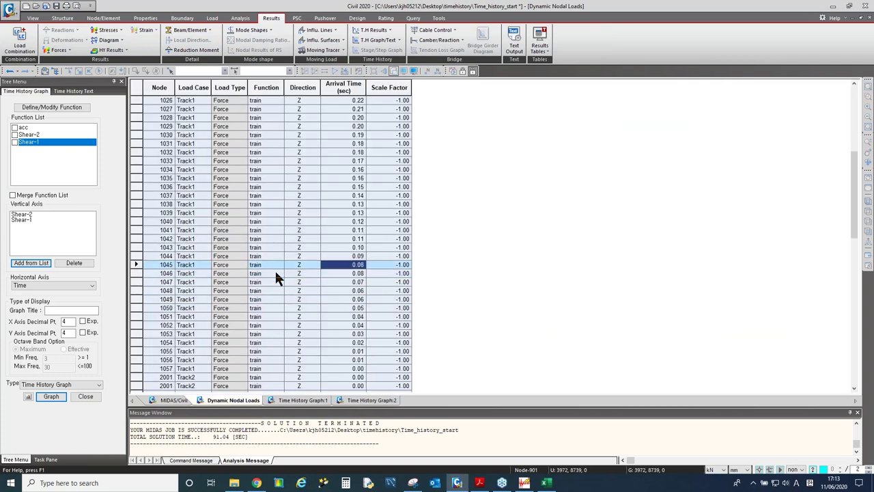
scroll(276, 277, "down", 12)
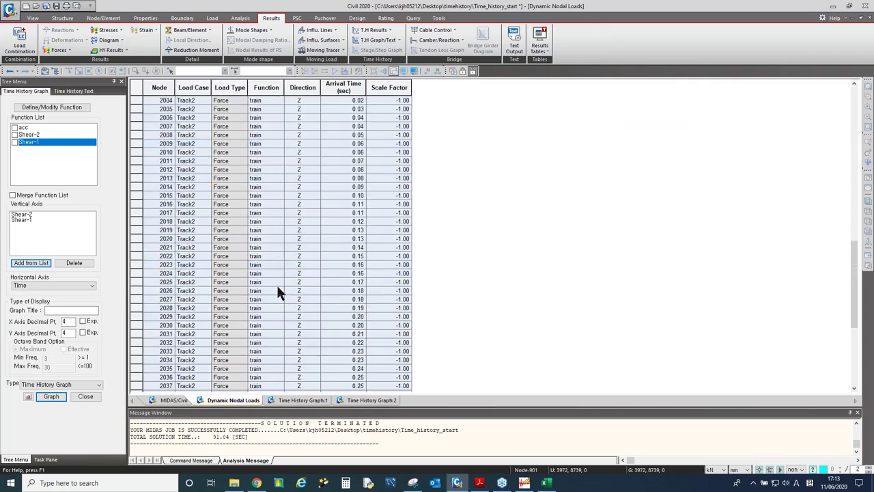
scroll(277, 288, "down", 7)
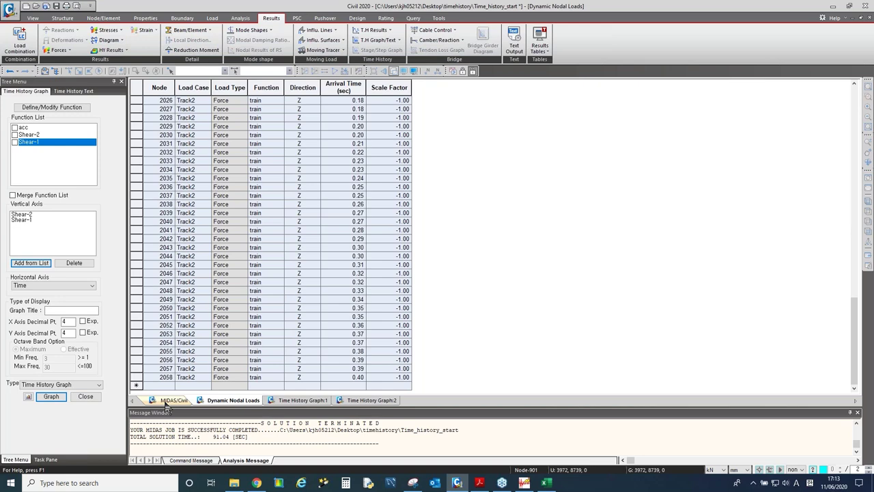
Compare the Shear-1 and Shear-2 time history graph with the bridge model view.
left_click(172, 399)
left_click(372, 400)
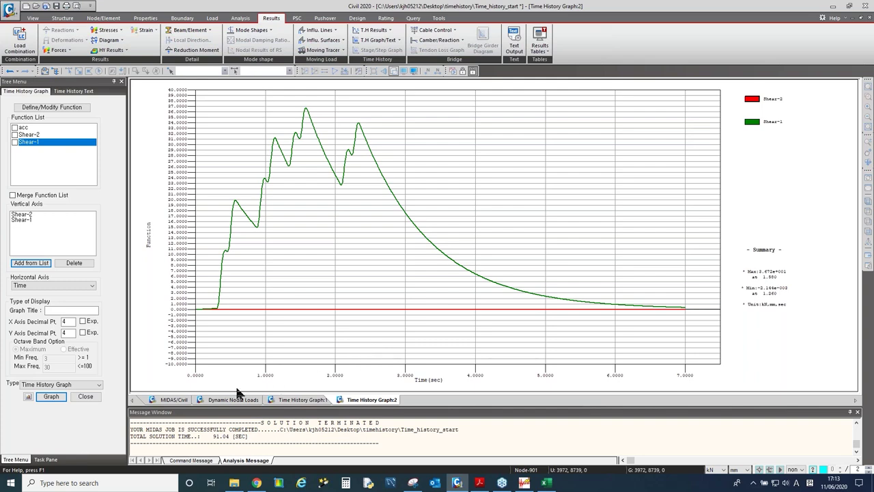
left_click(175, 401)
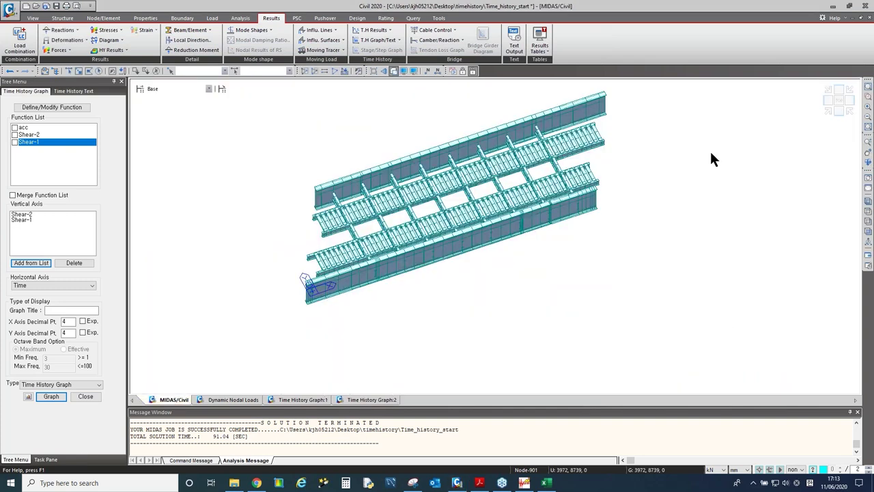
left_click(372, 400)
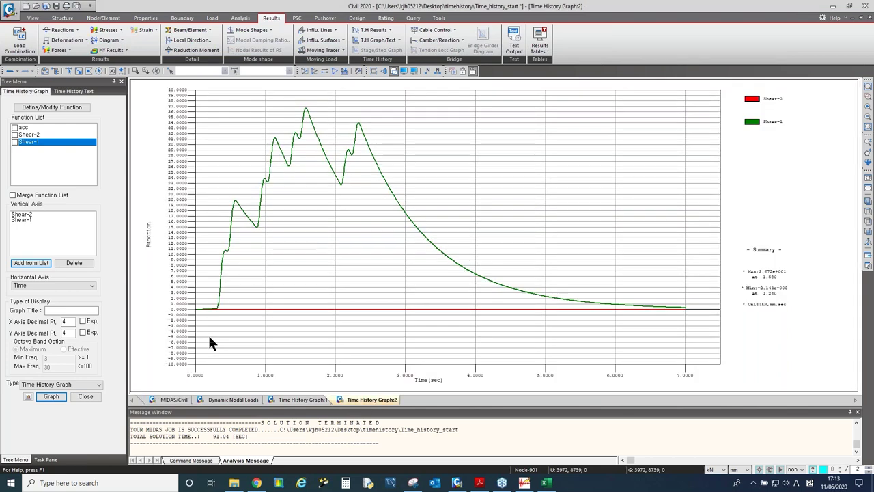
Return to the bridge model and switch to Adobe Acrobat Reader to view the Time History Load Cases note on time increment.
left_click(172, 400)
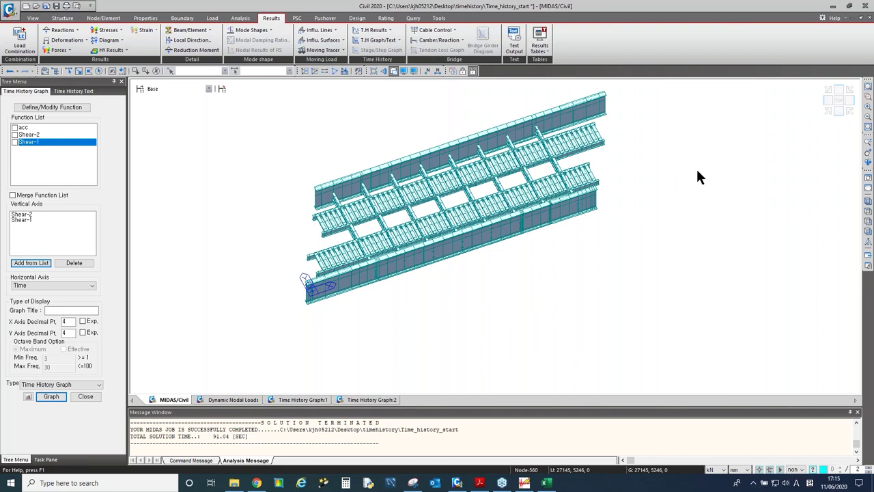
left_click(482, 484)
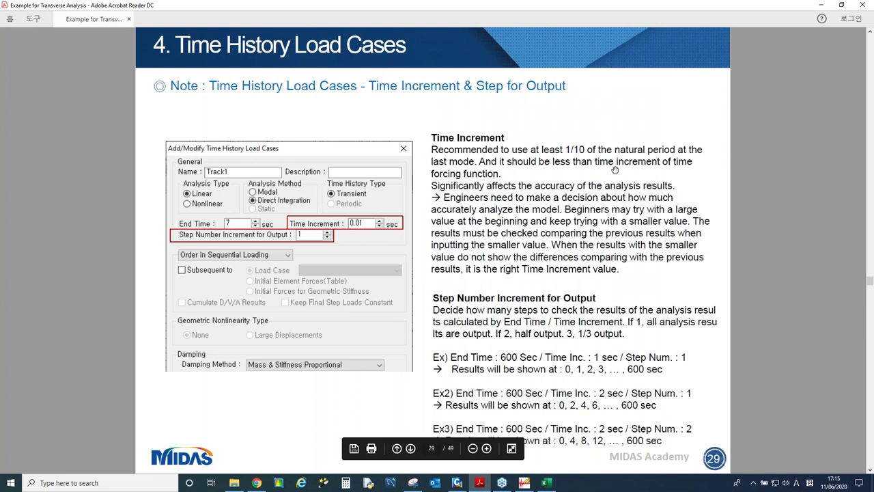